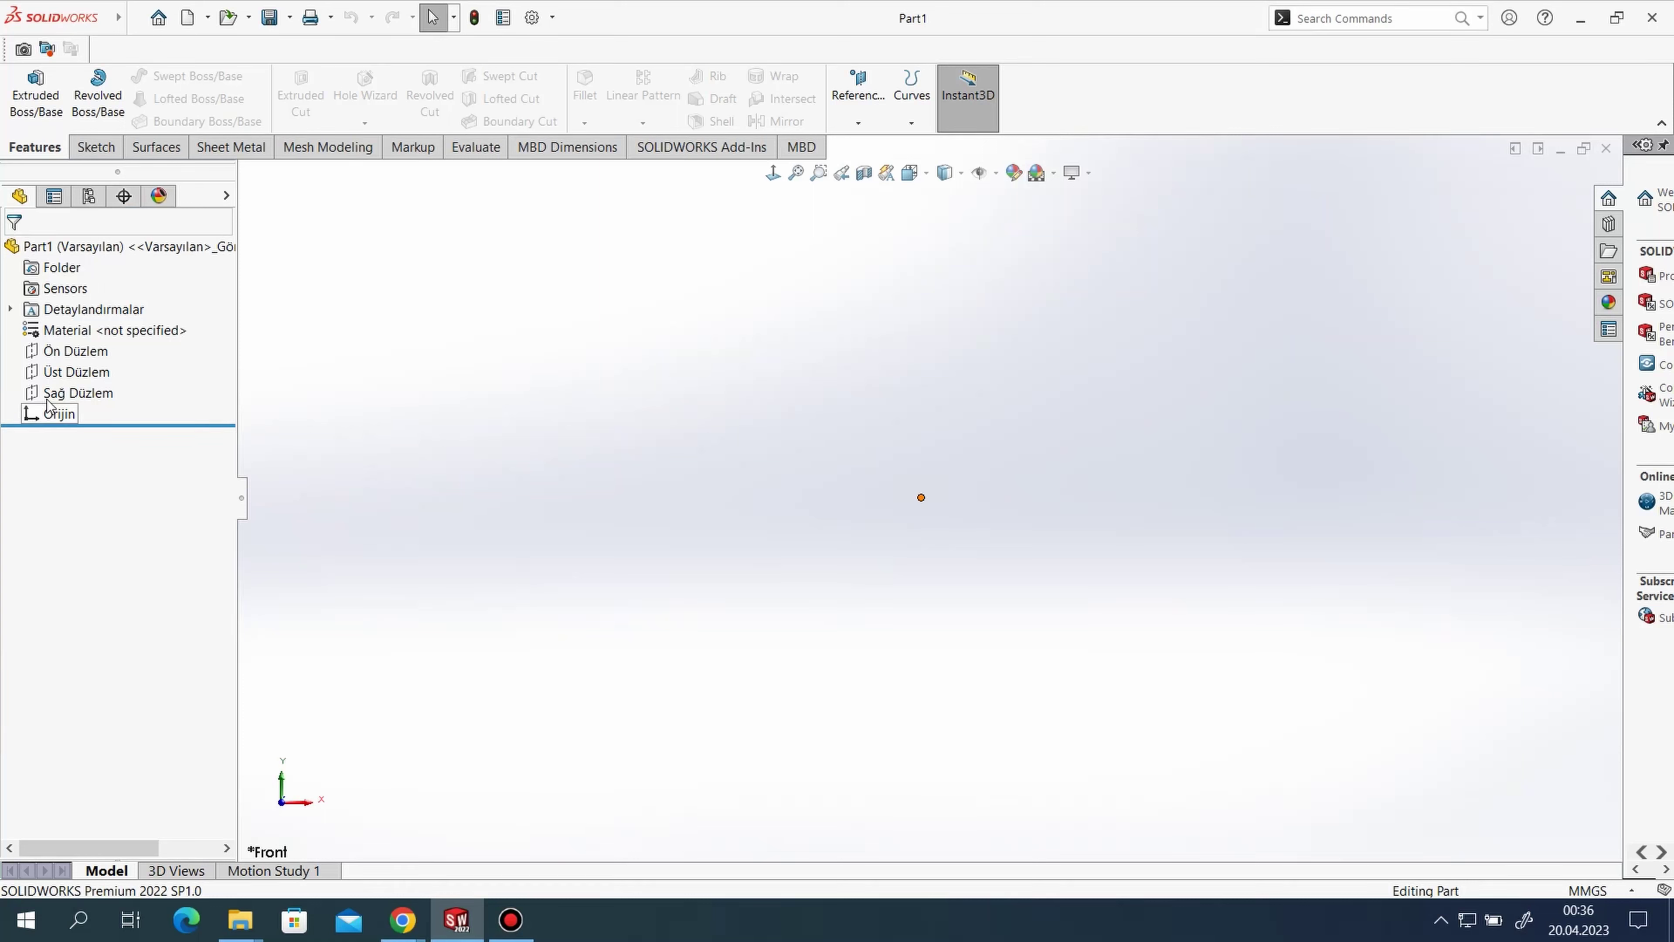
- Start a sketch on the Top plane and draw a circle centred on the origin
right_click(75, 372)
left_click(78, 355)
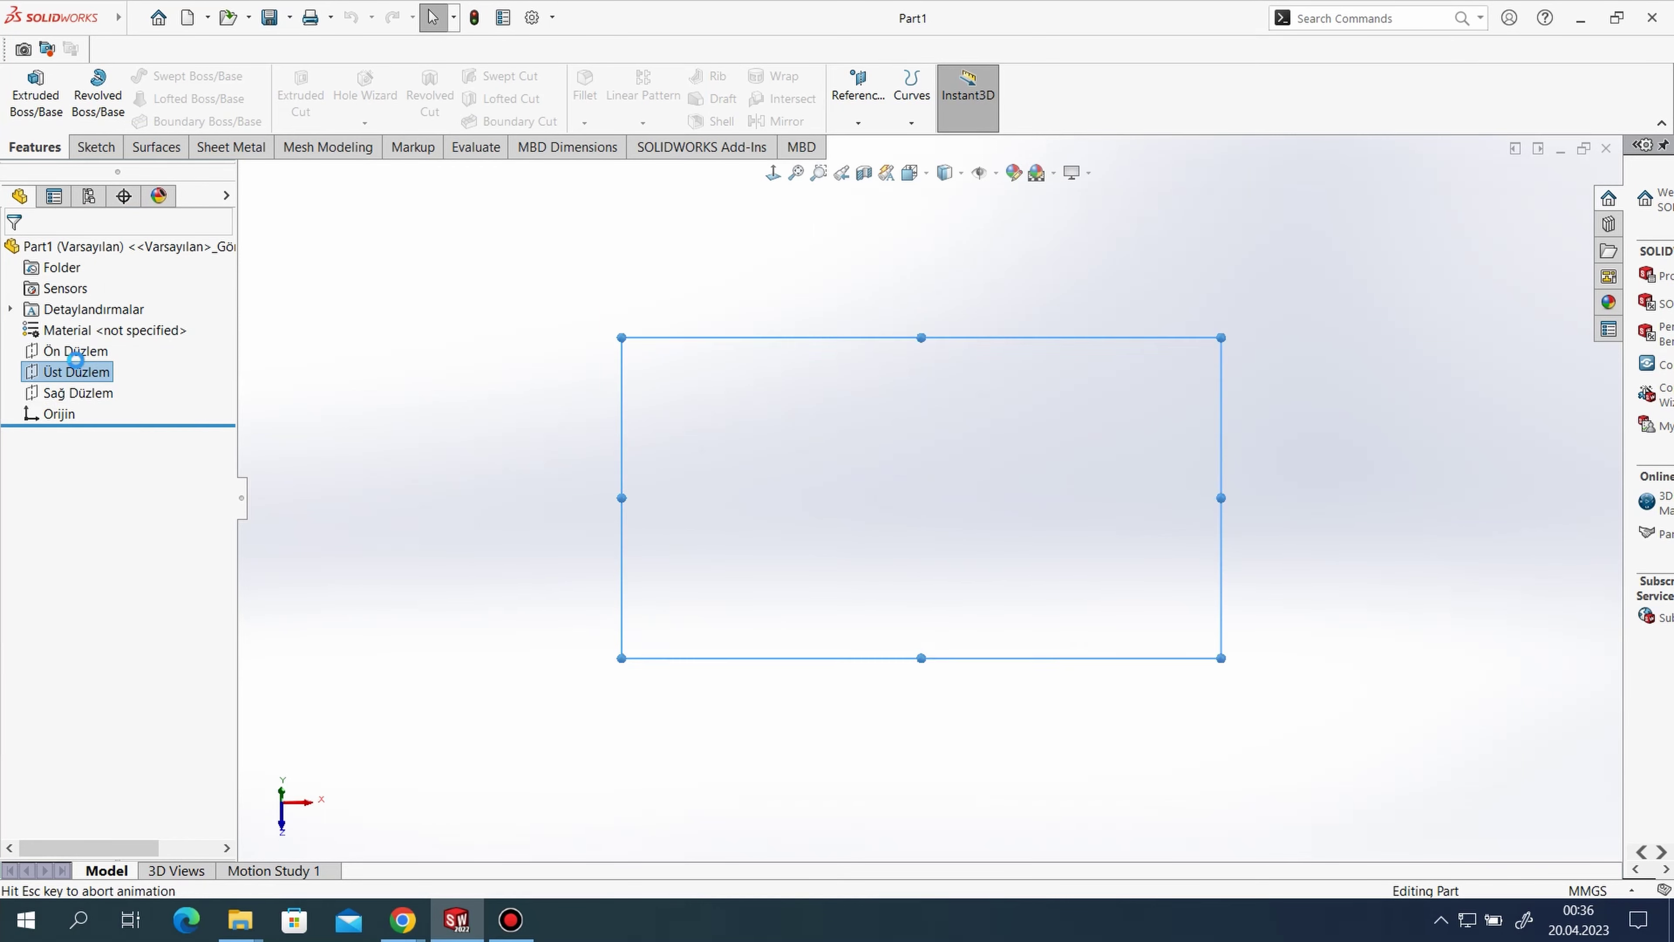
left_click(206, 83)
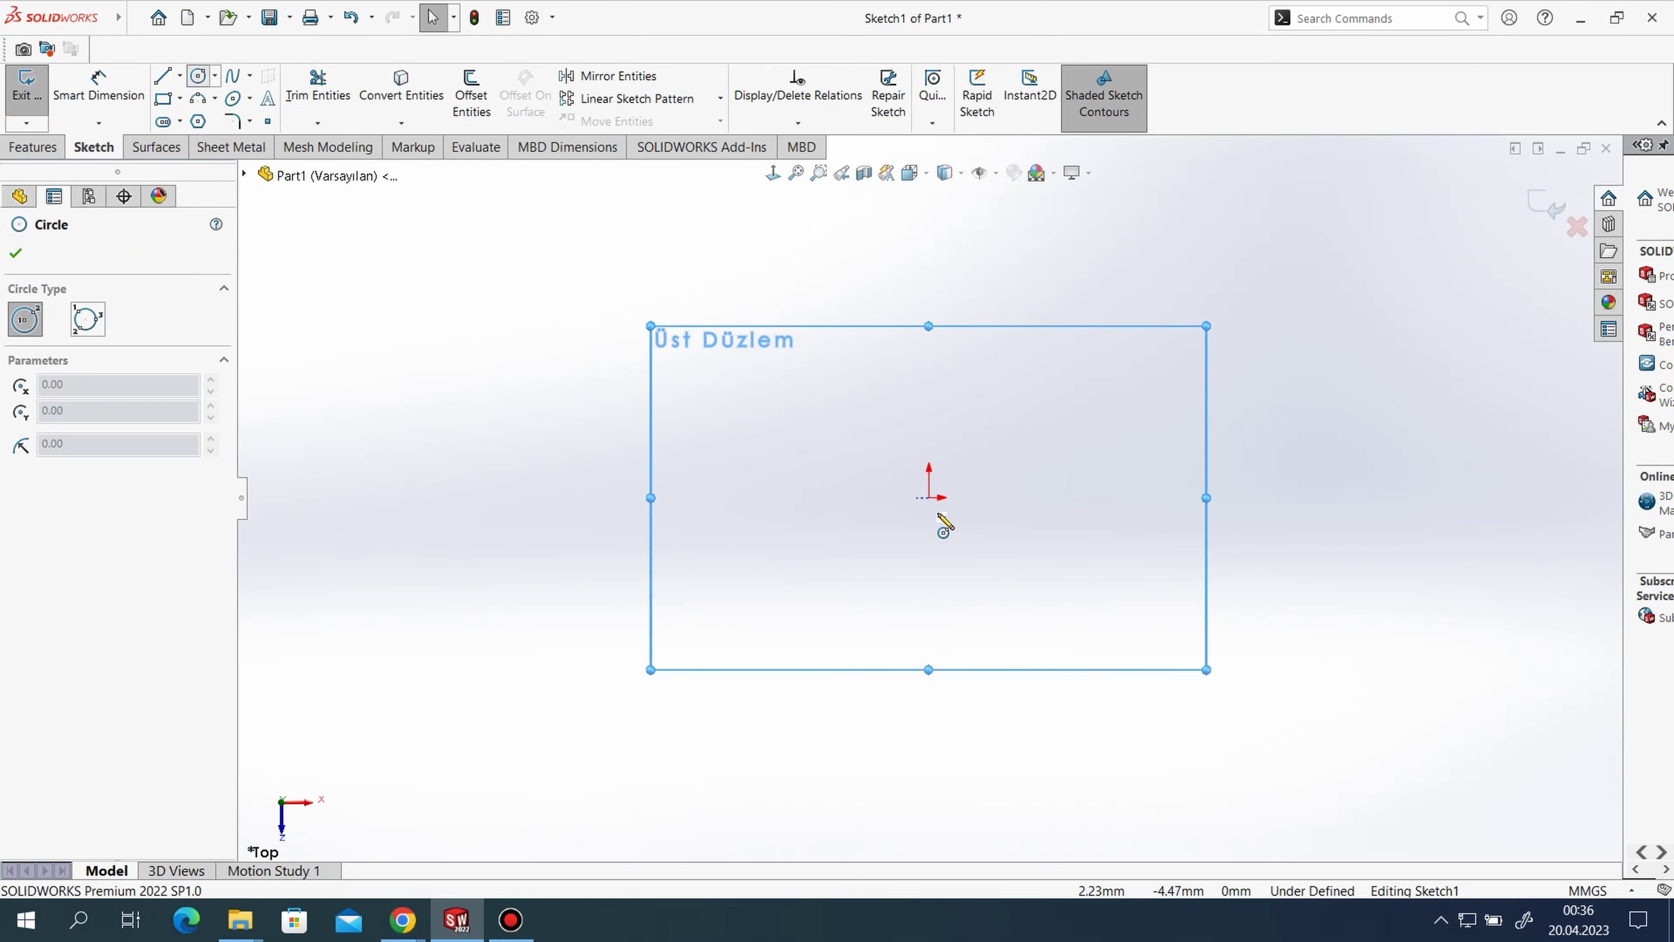
left_click(930, 498)
left_click(962, 407)
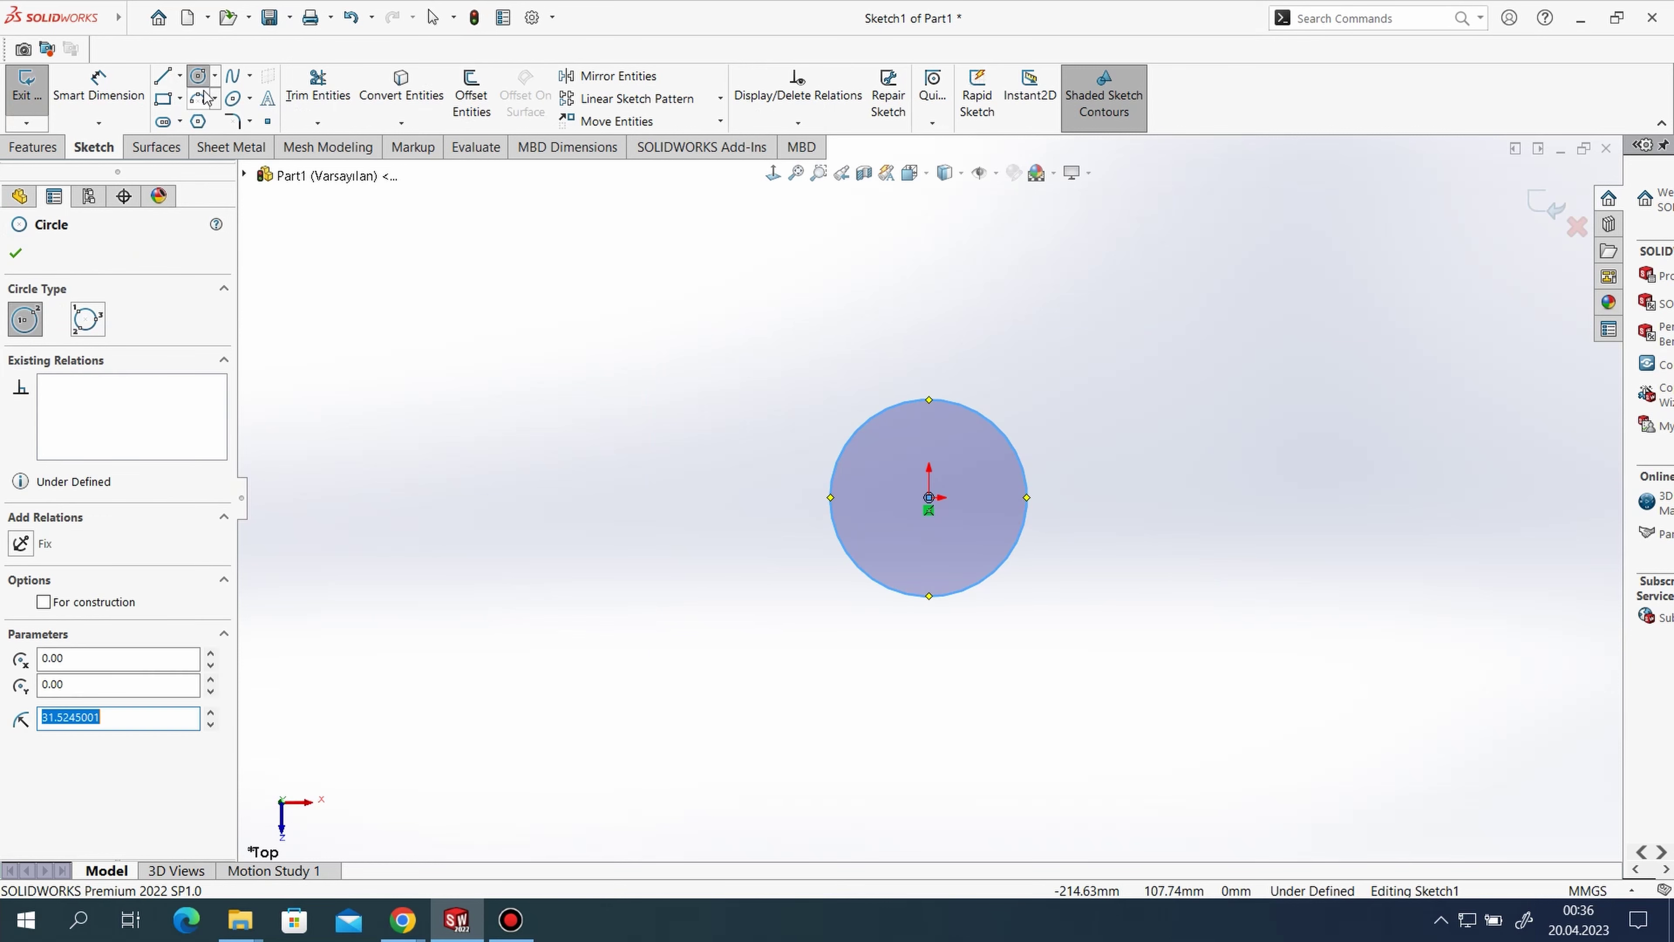
- Draw a horizontal line right from the origin and a smaller circle centred at its end
key("l")
left_click(929, 498)
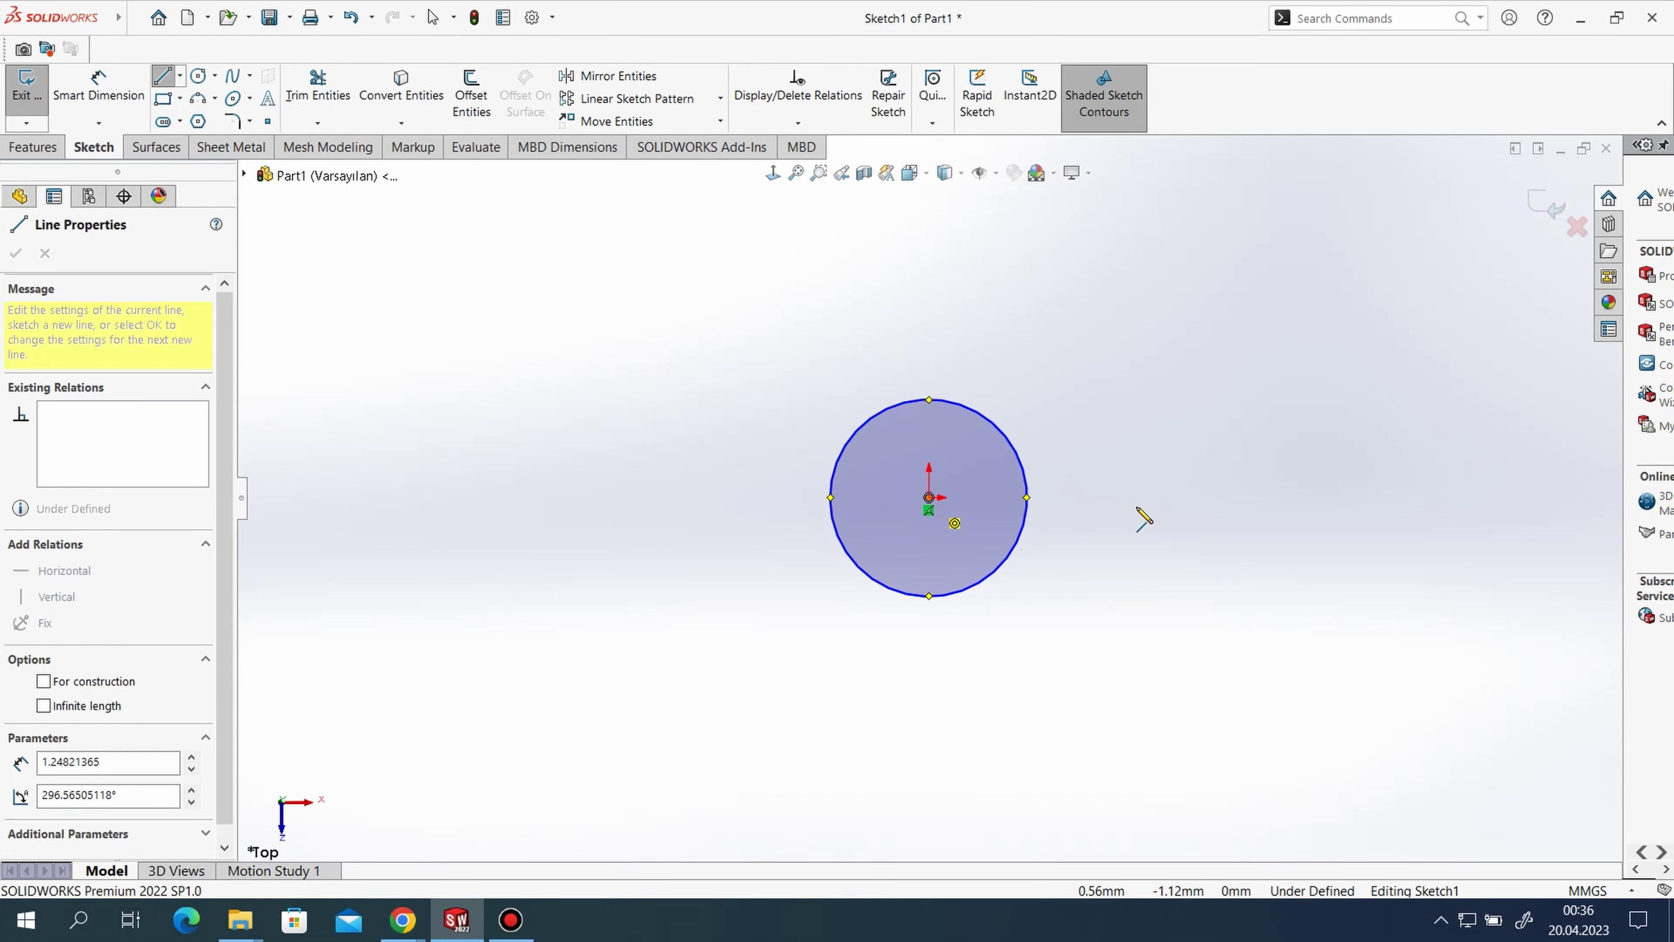
left_click(1161, 498)
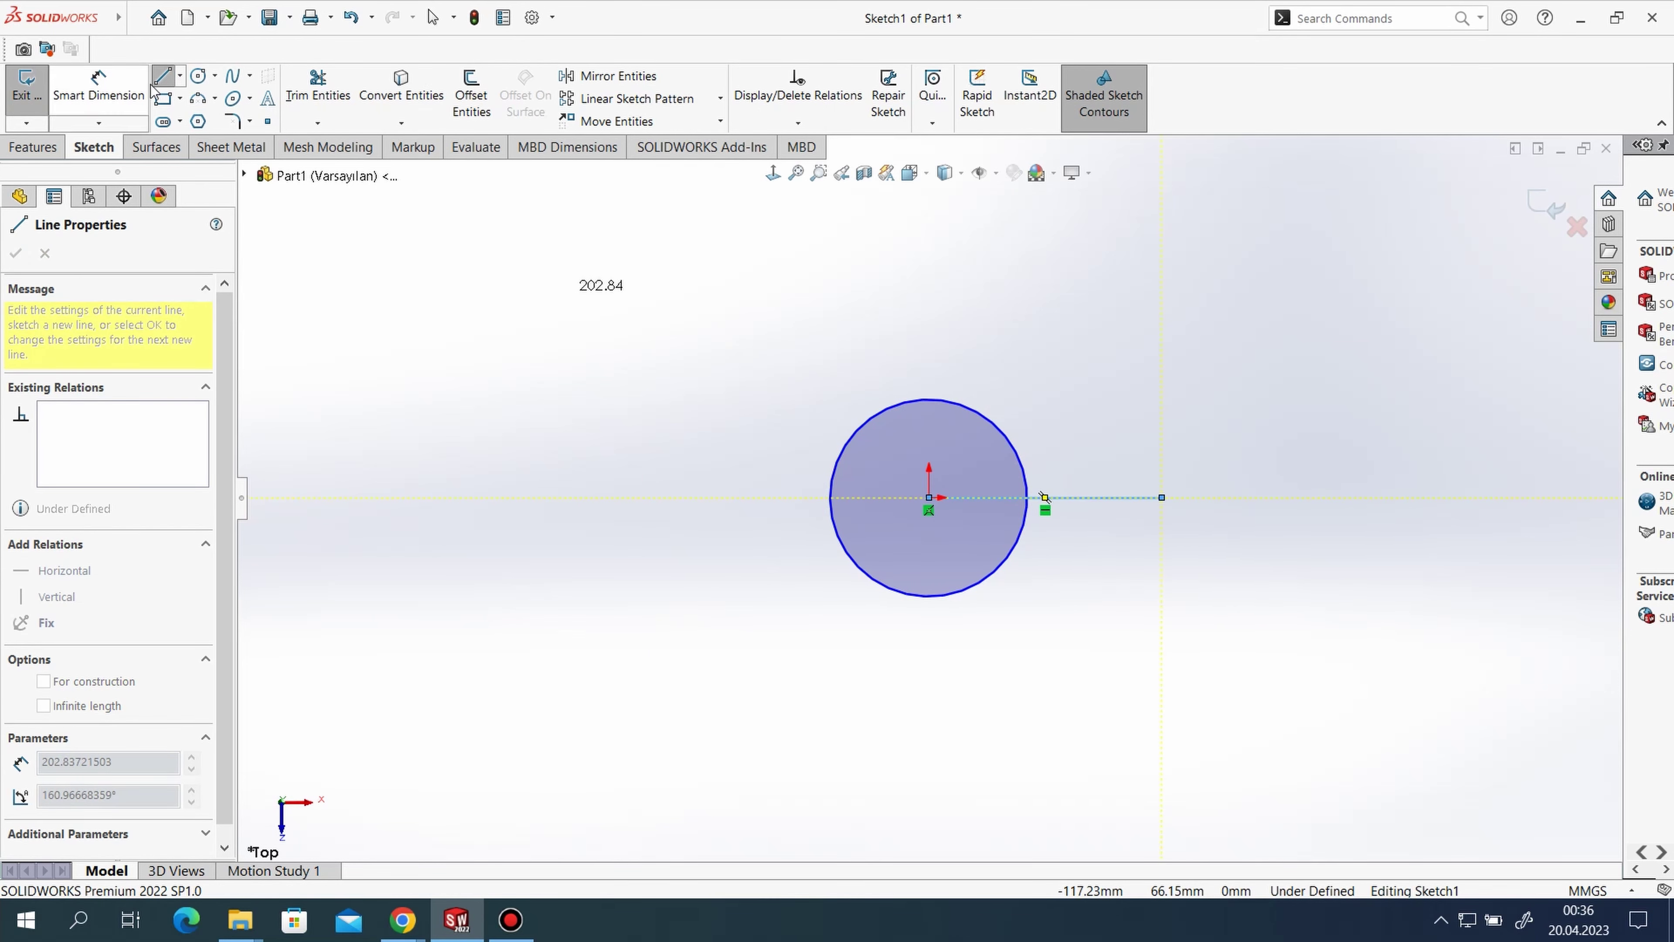
left_click(198, 76)
left_click(1161, 497)
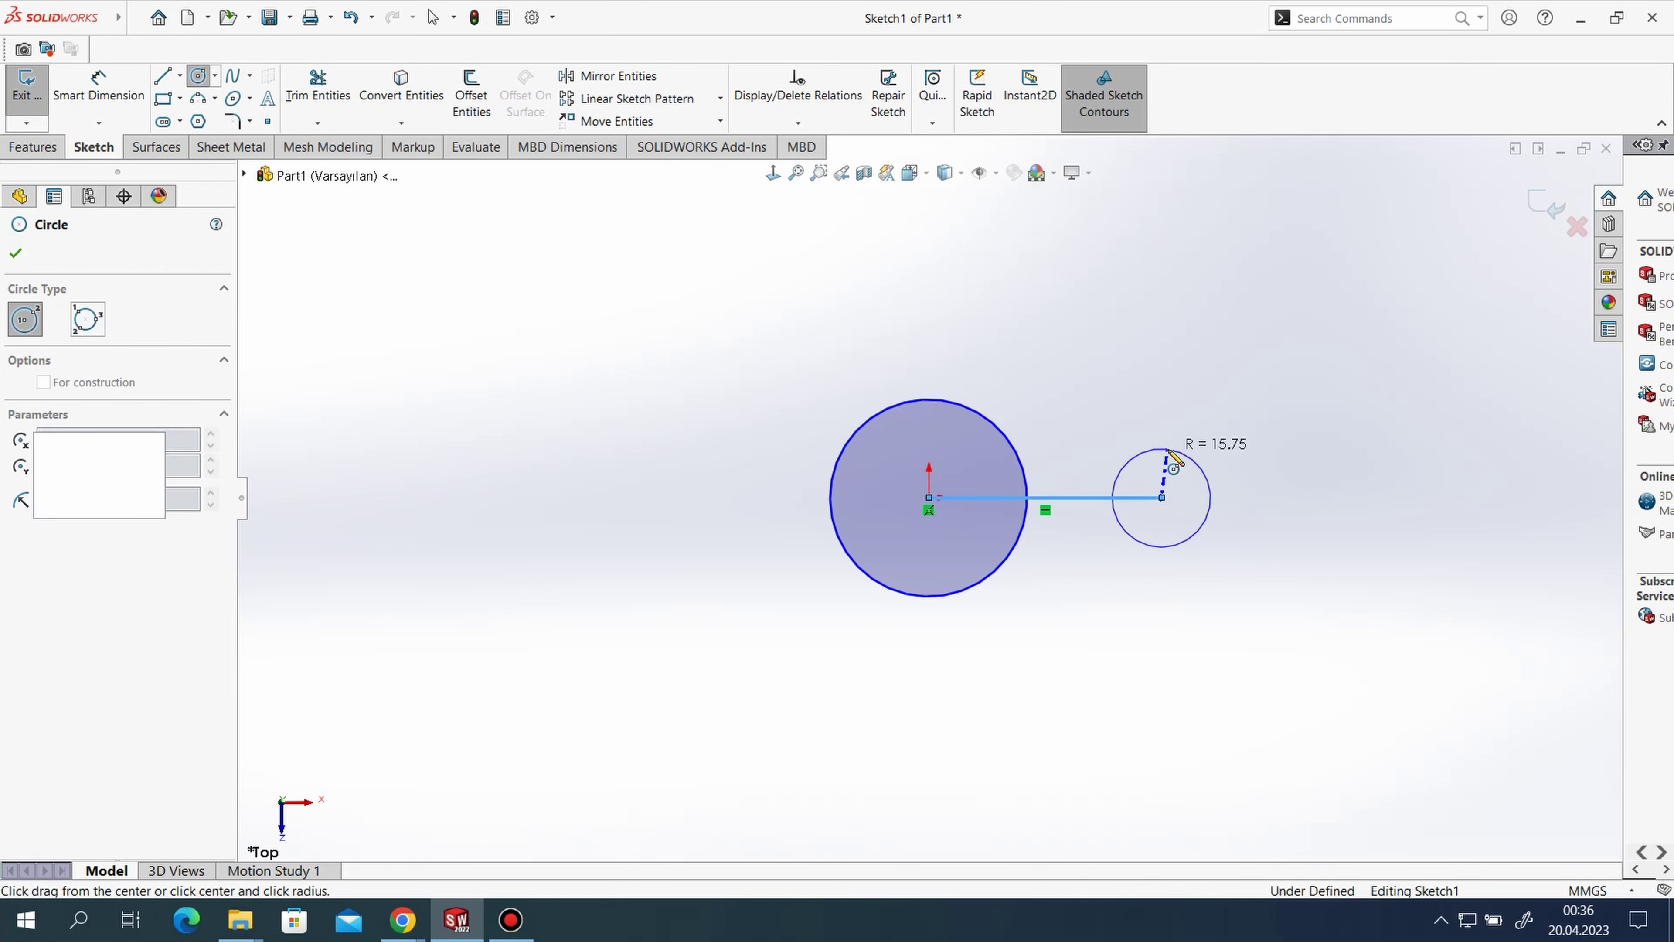
left_click(1174, 458)
left_click(99, 86)
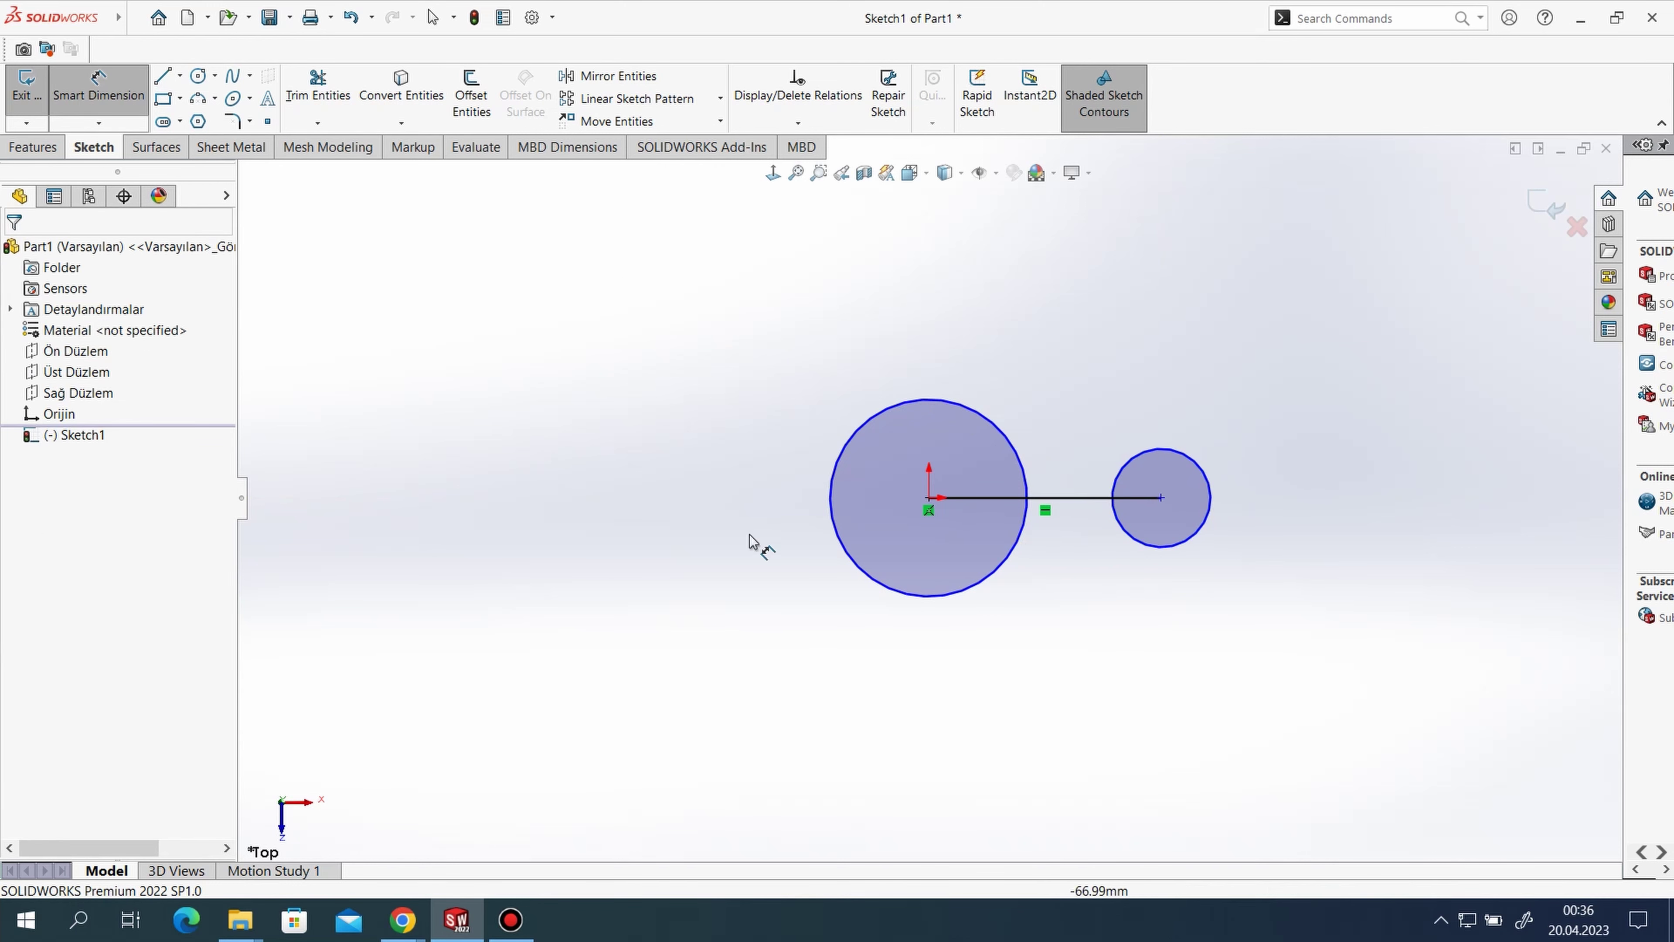
- Dimension the large circle Ø116 and the small circle Ø56
left_click(831, 515)
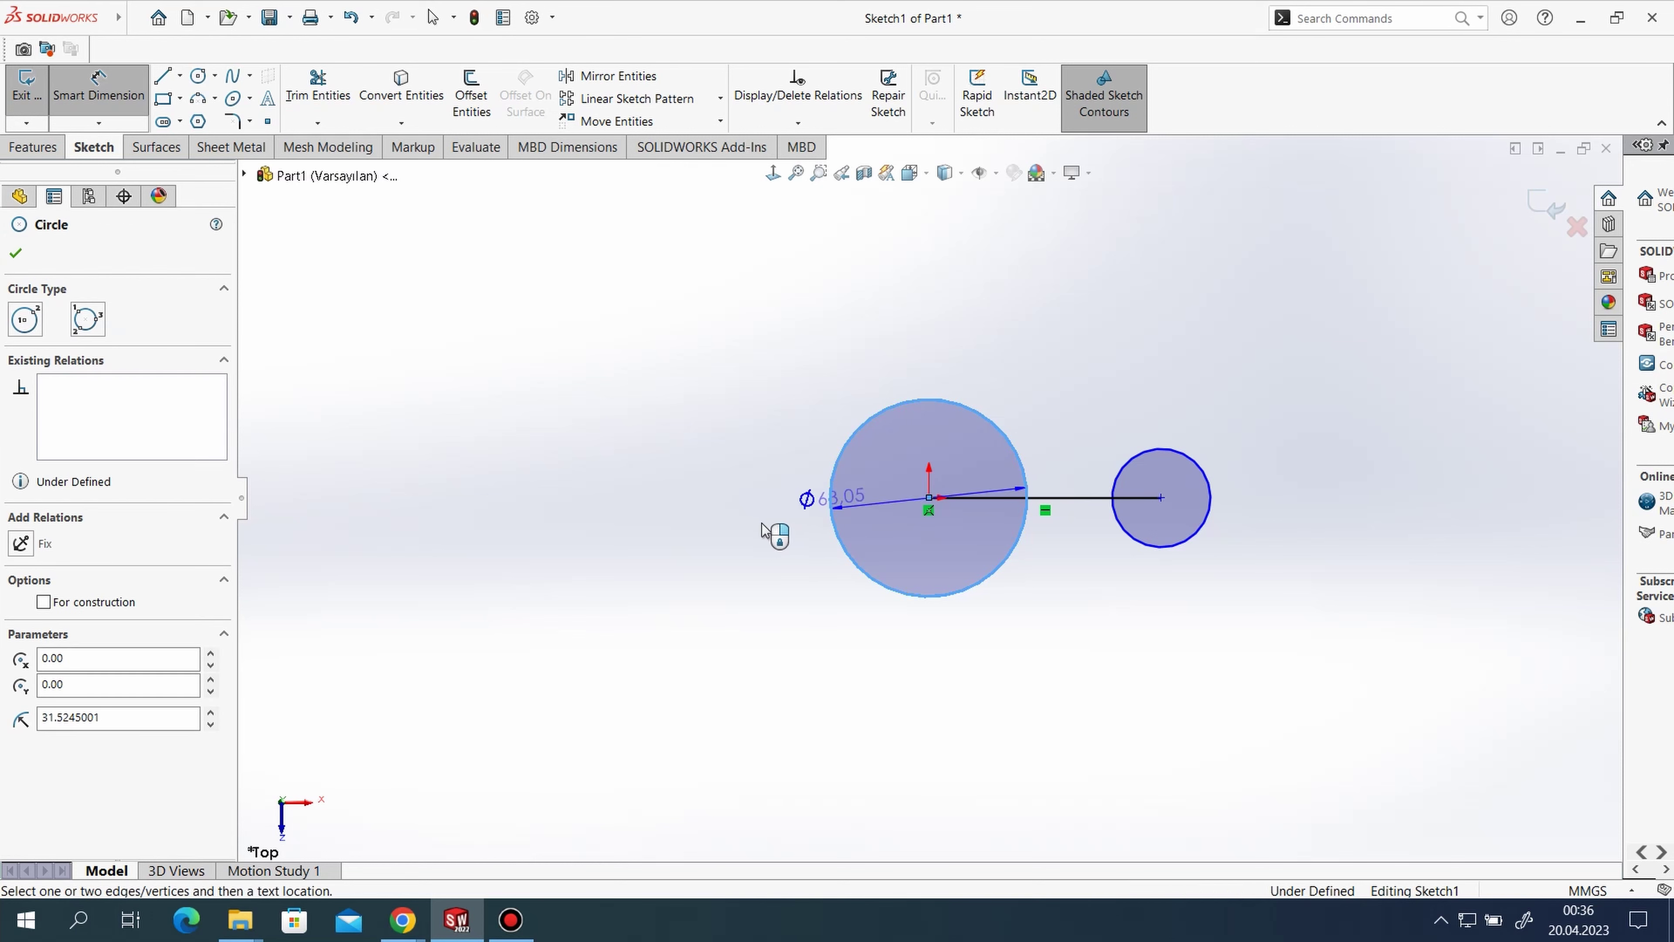
left_click(765, 518)
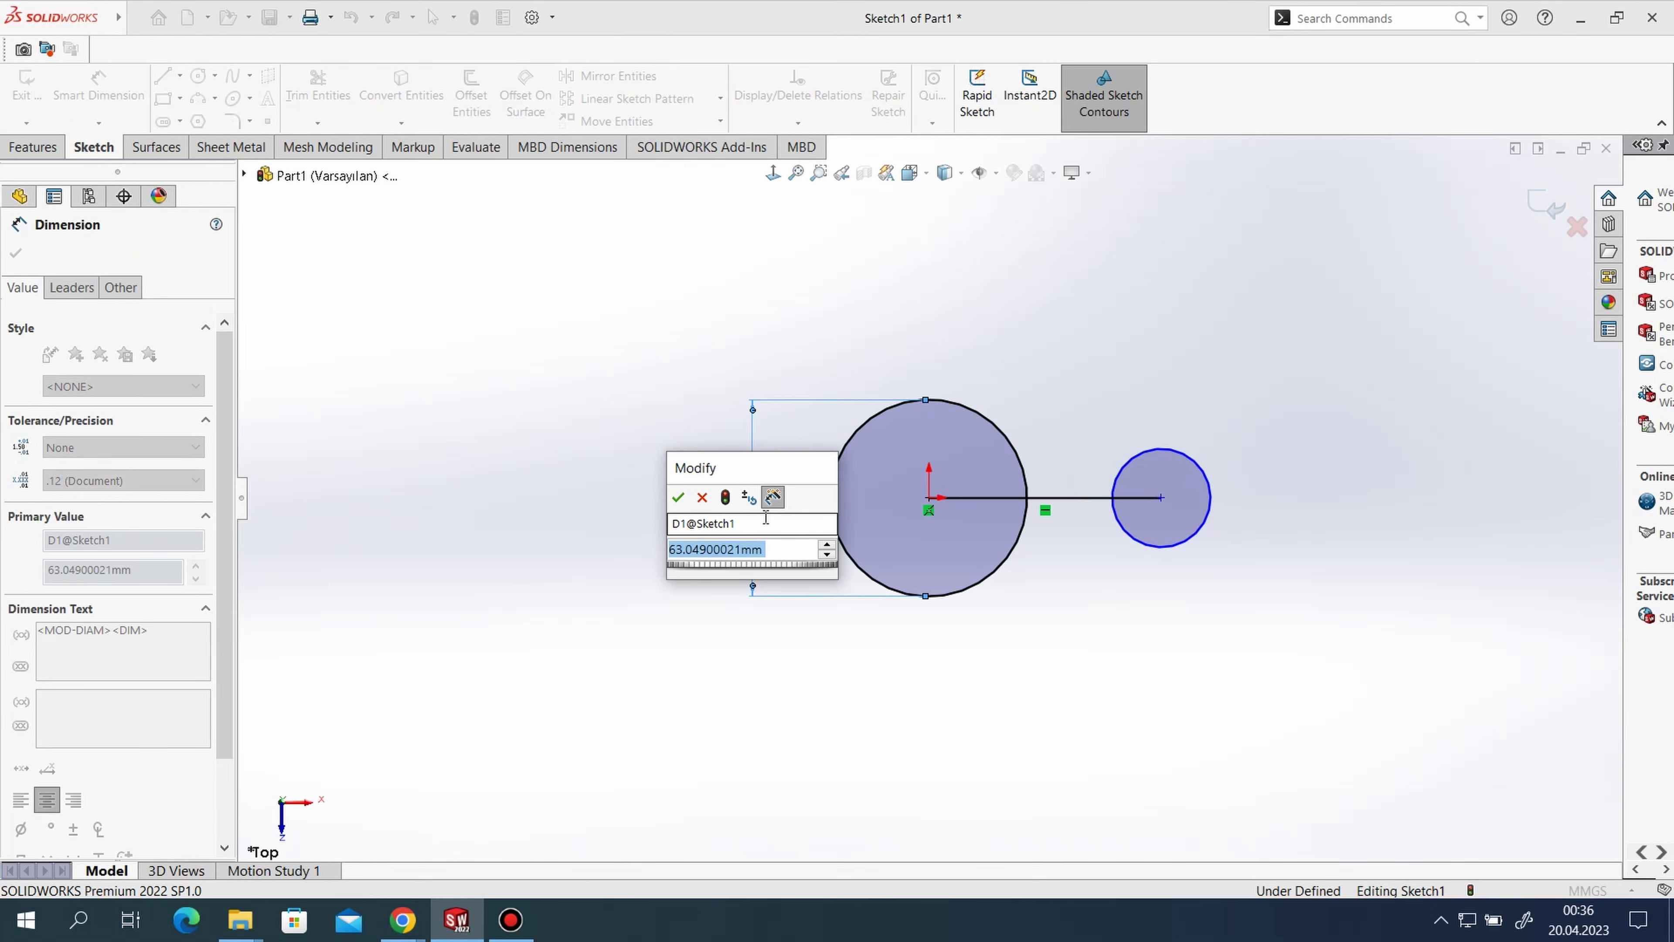
type("16")
key("Return")
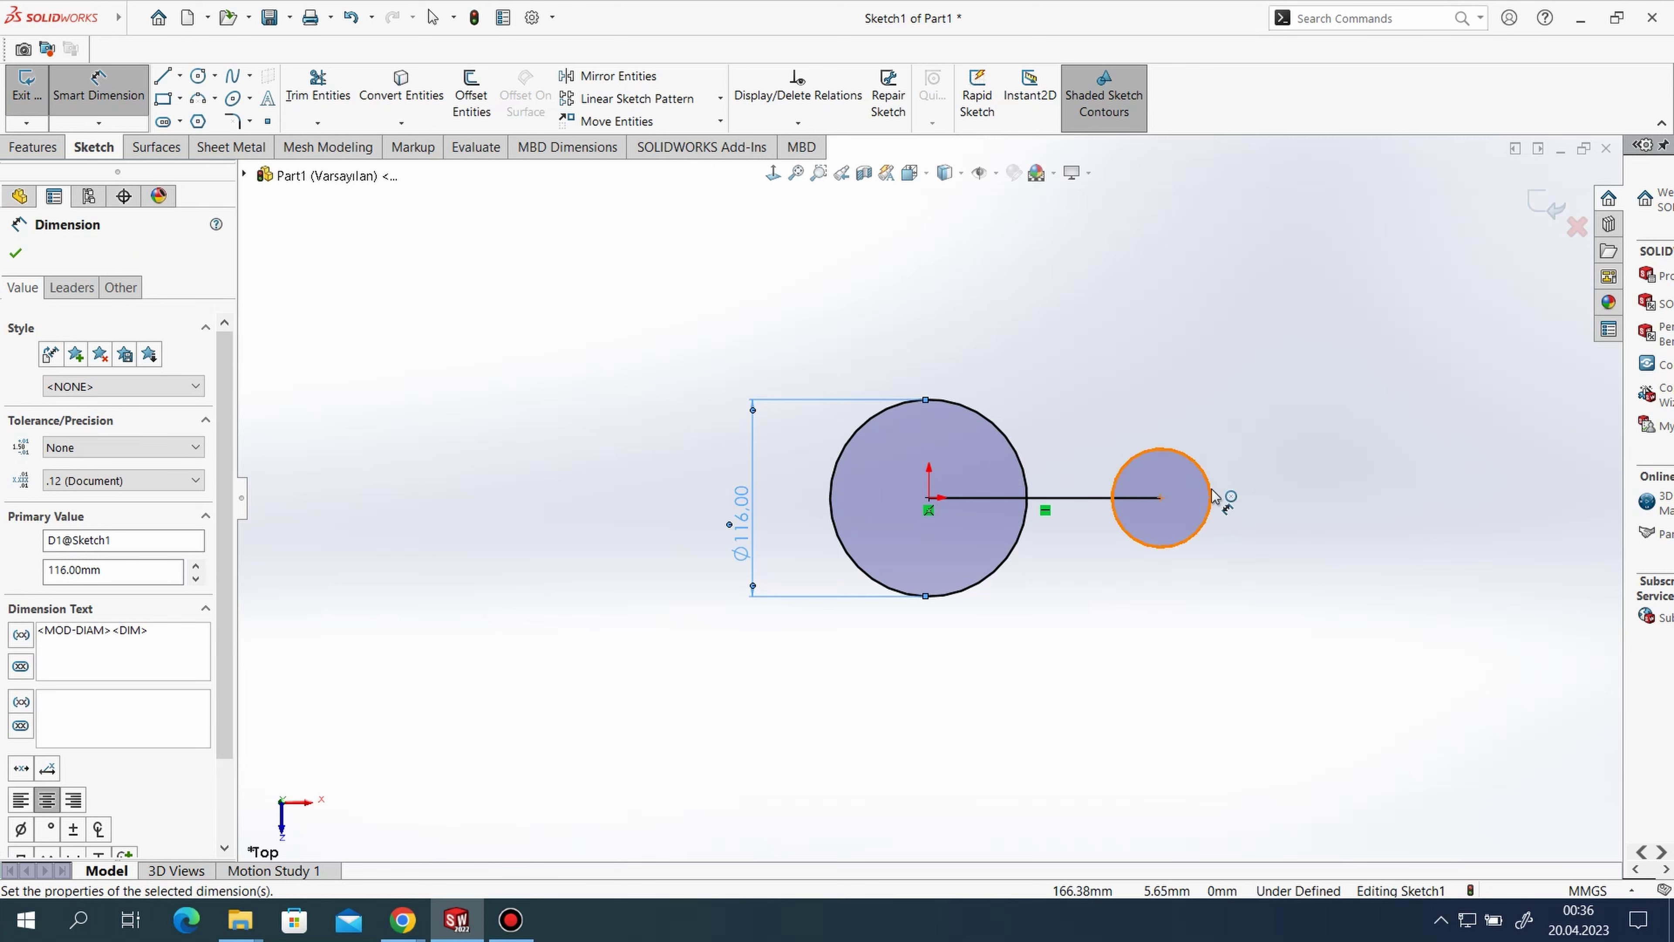
left_click(1212, 502)
left_click(1290, 523)
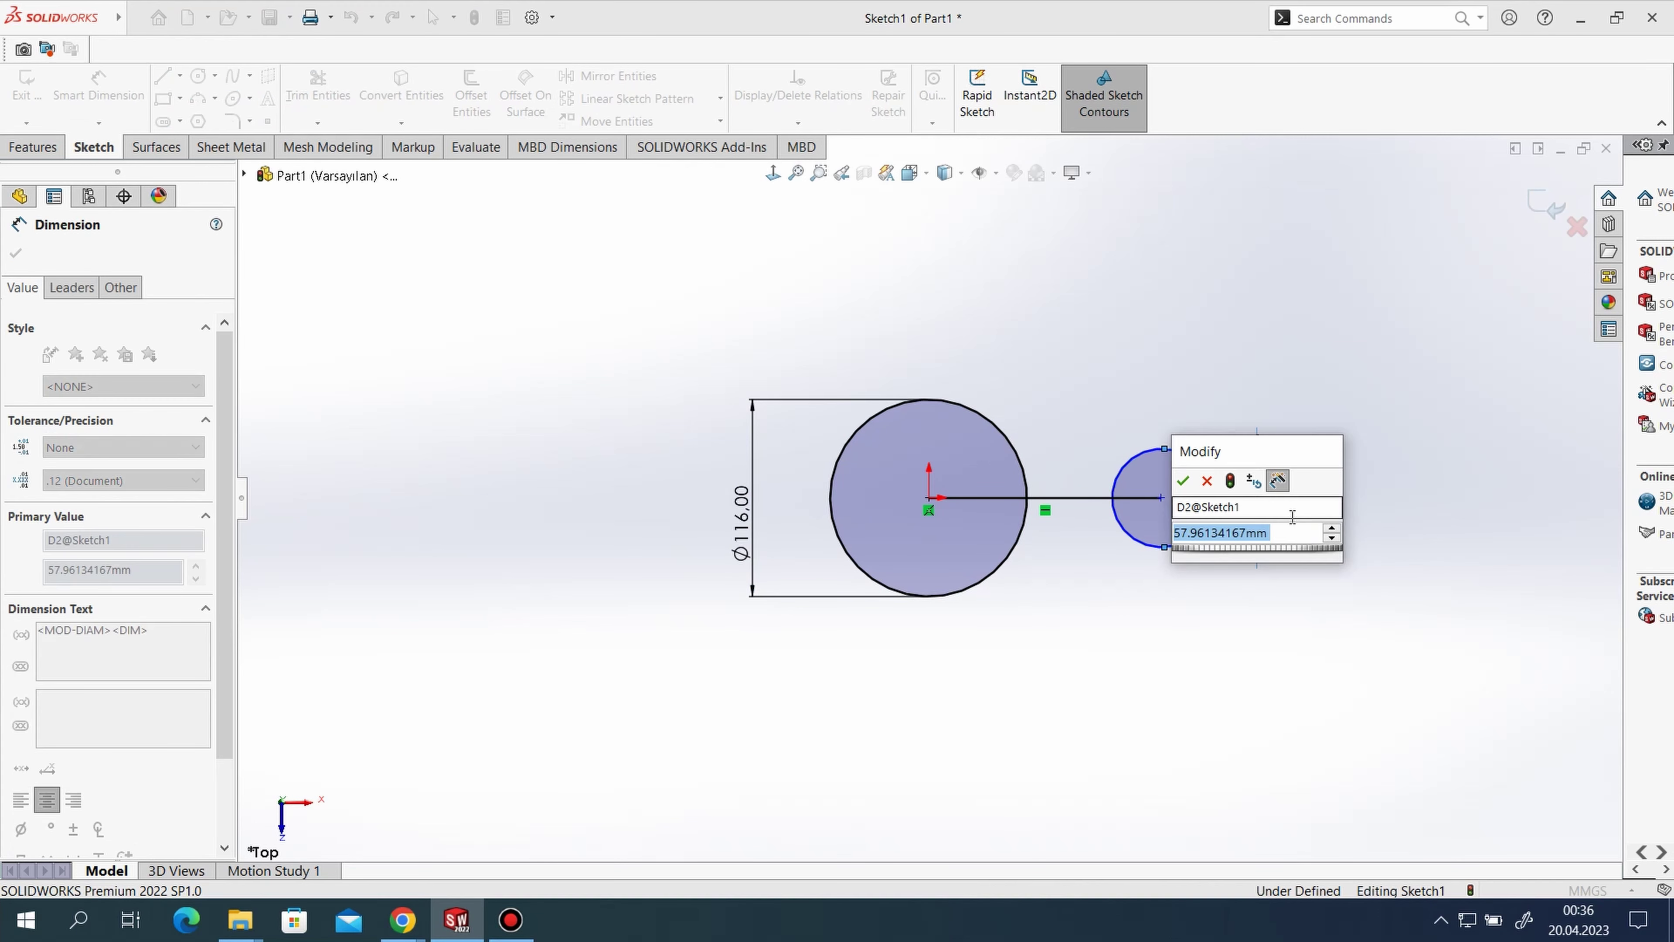
type("28")
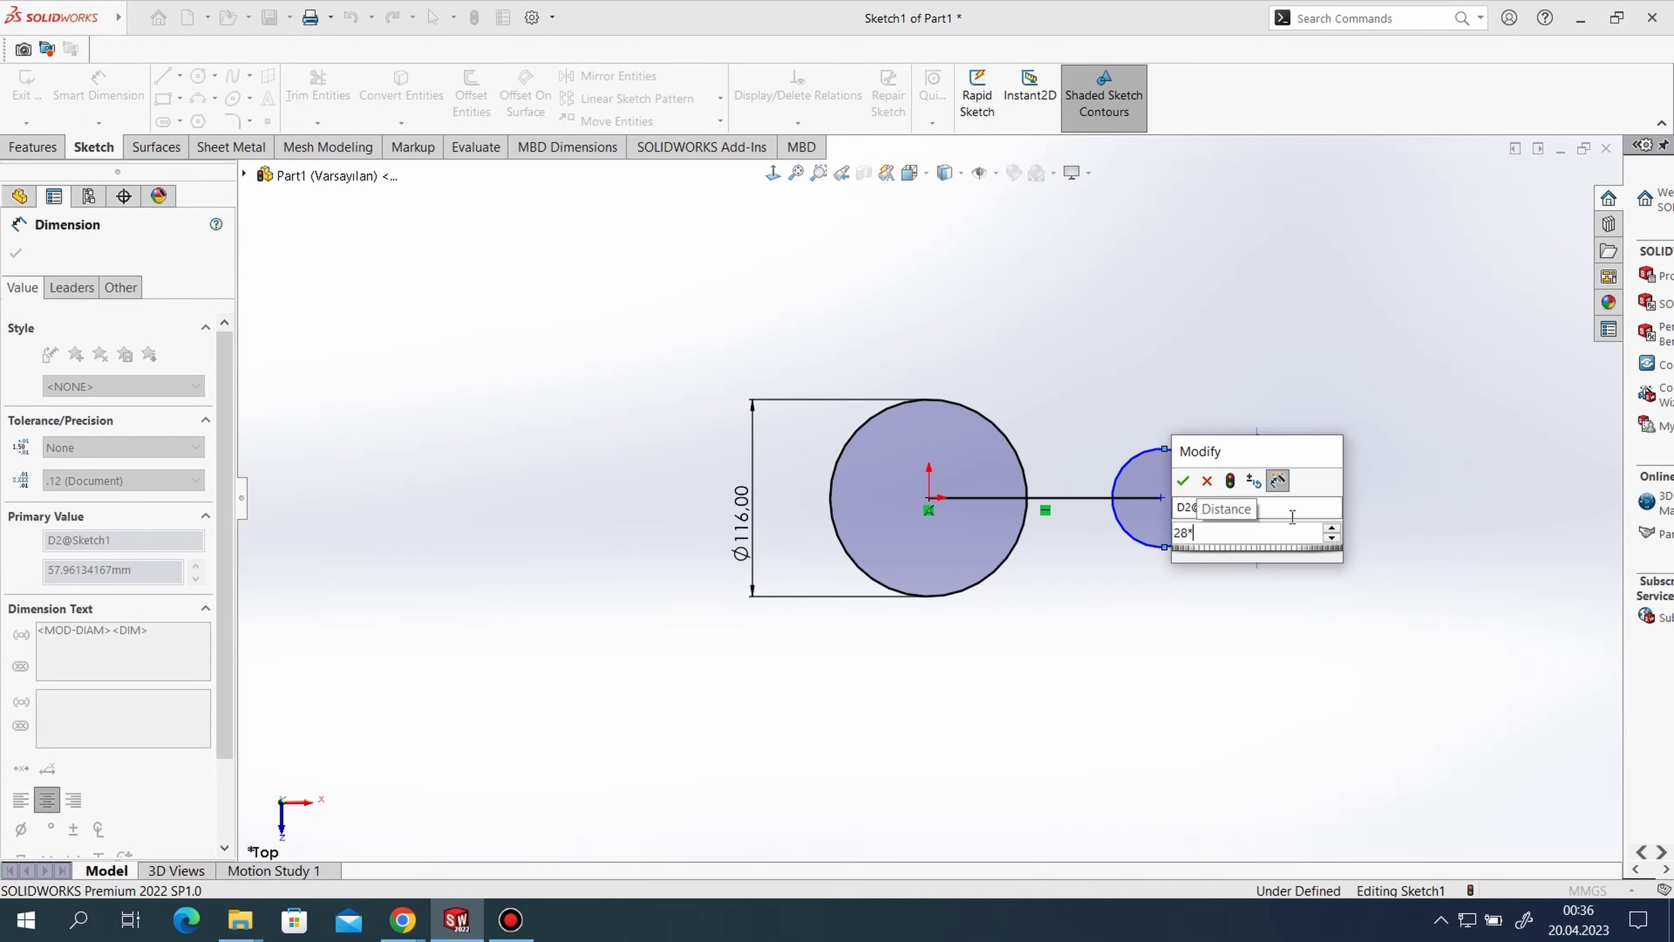
type("*2")
key("Return")
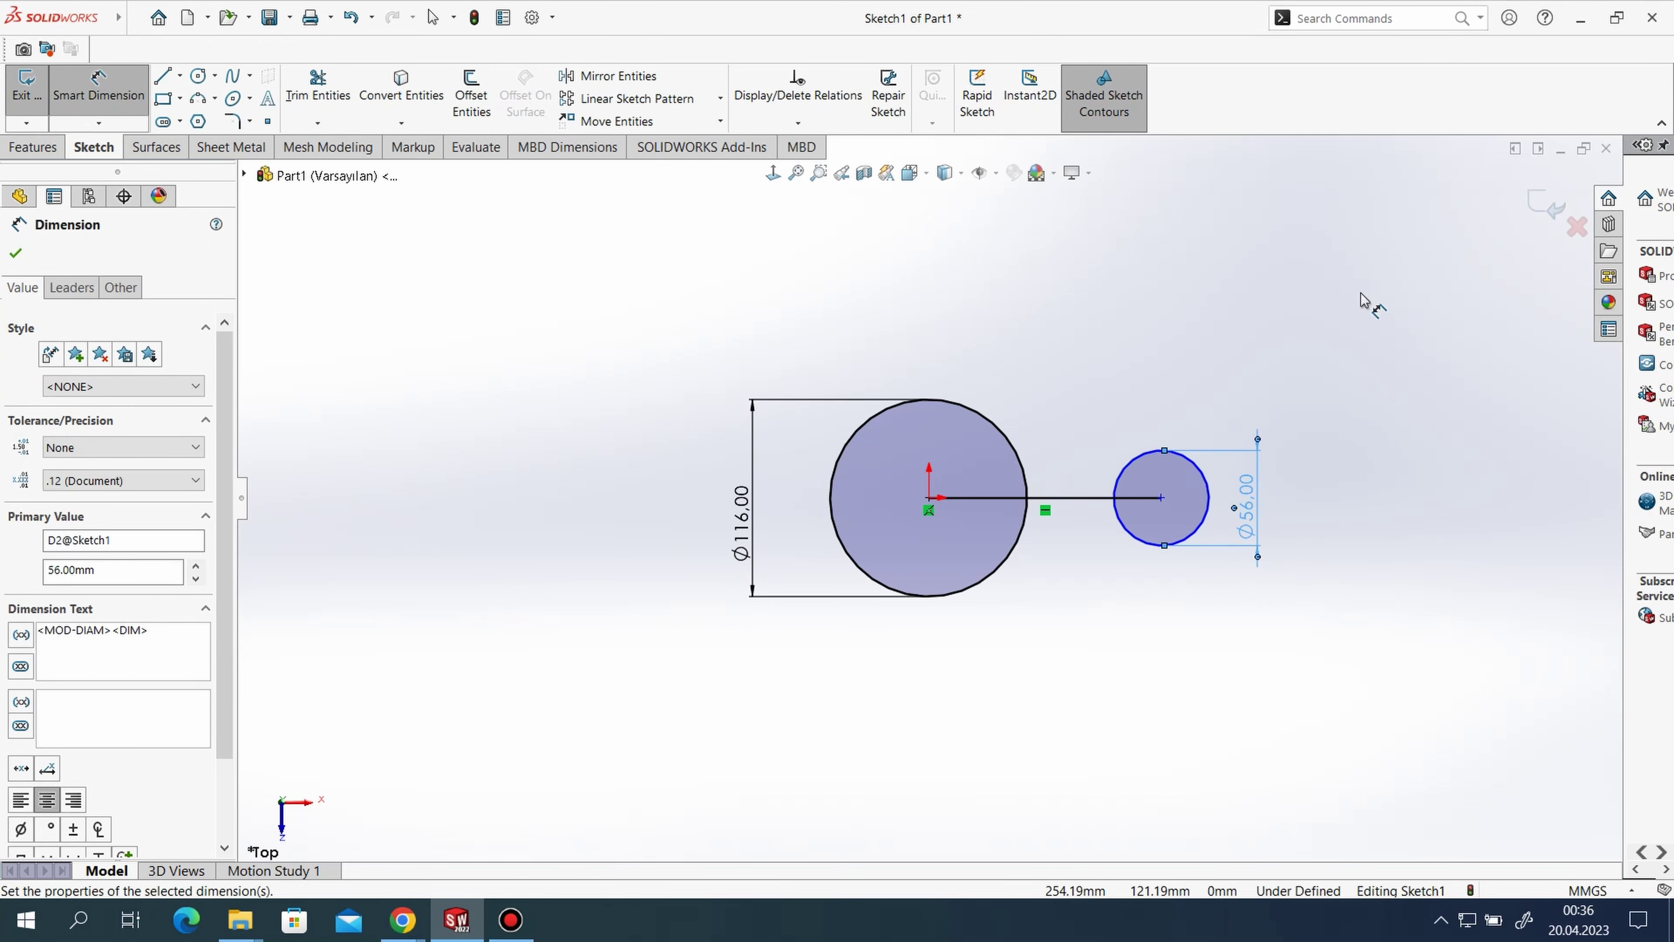
- Set the distance from the origin to the small circle's centre to 88 mm
left_click(930, 497)
left_click(1162, 498)
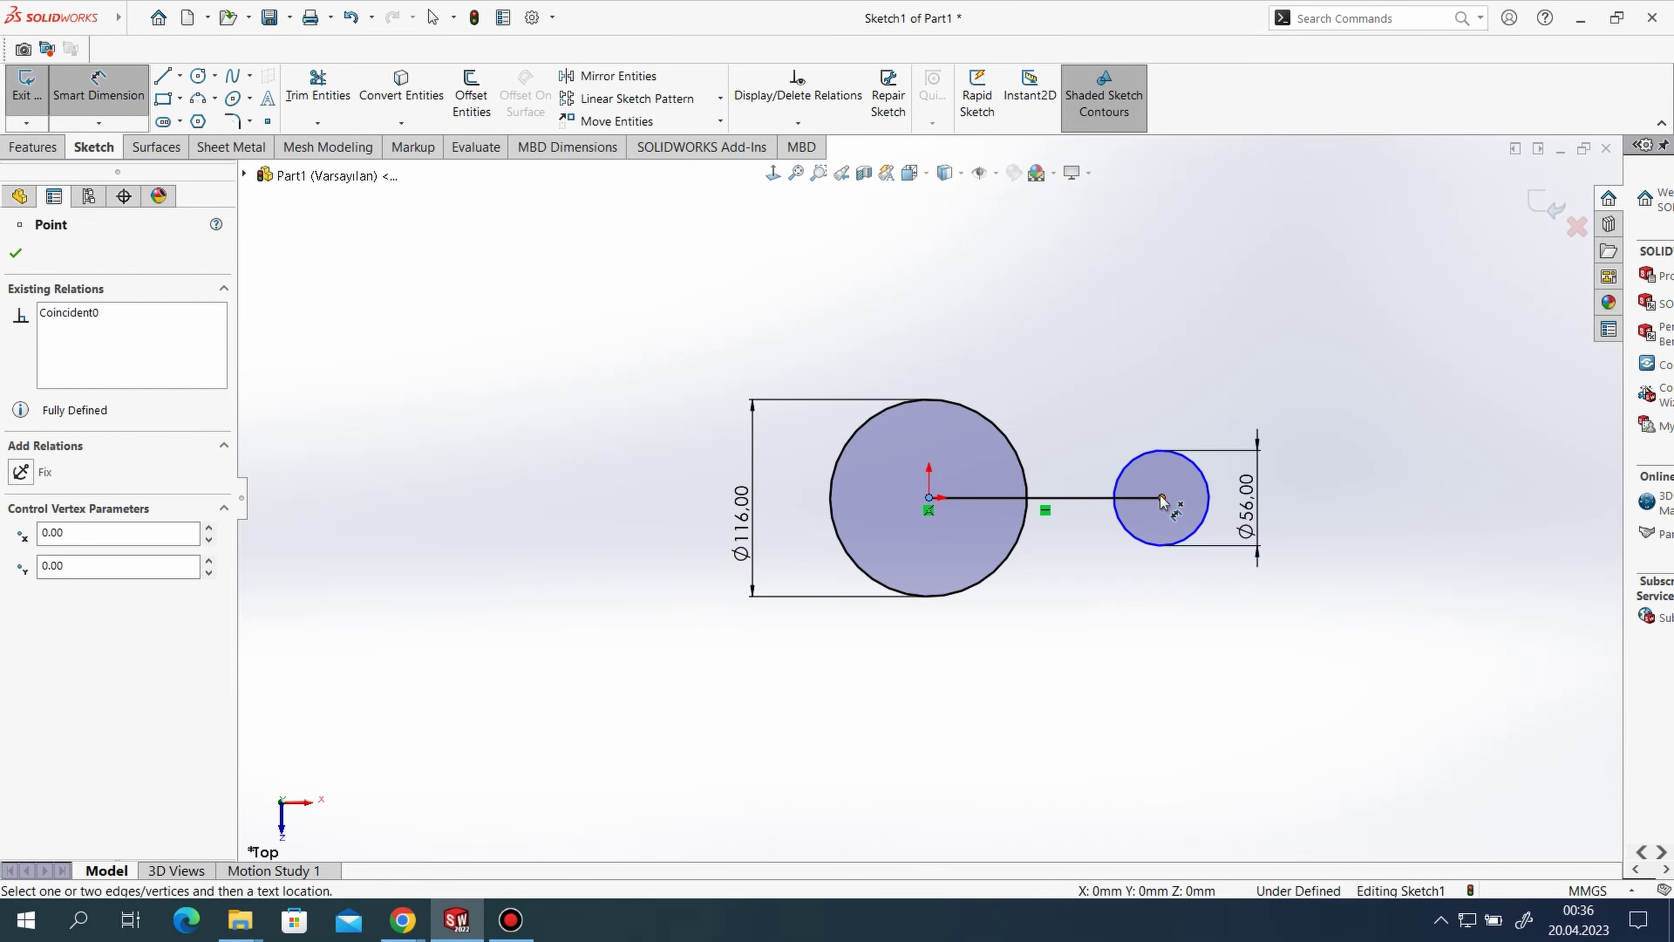
left_click(1058, 623)
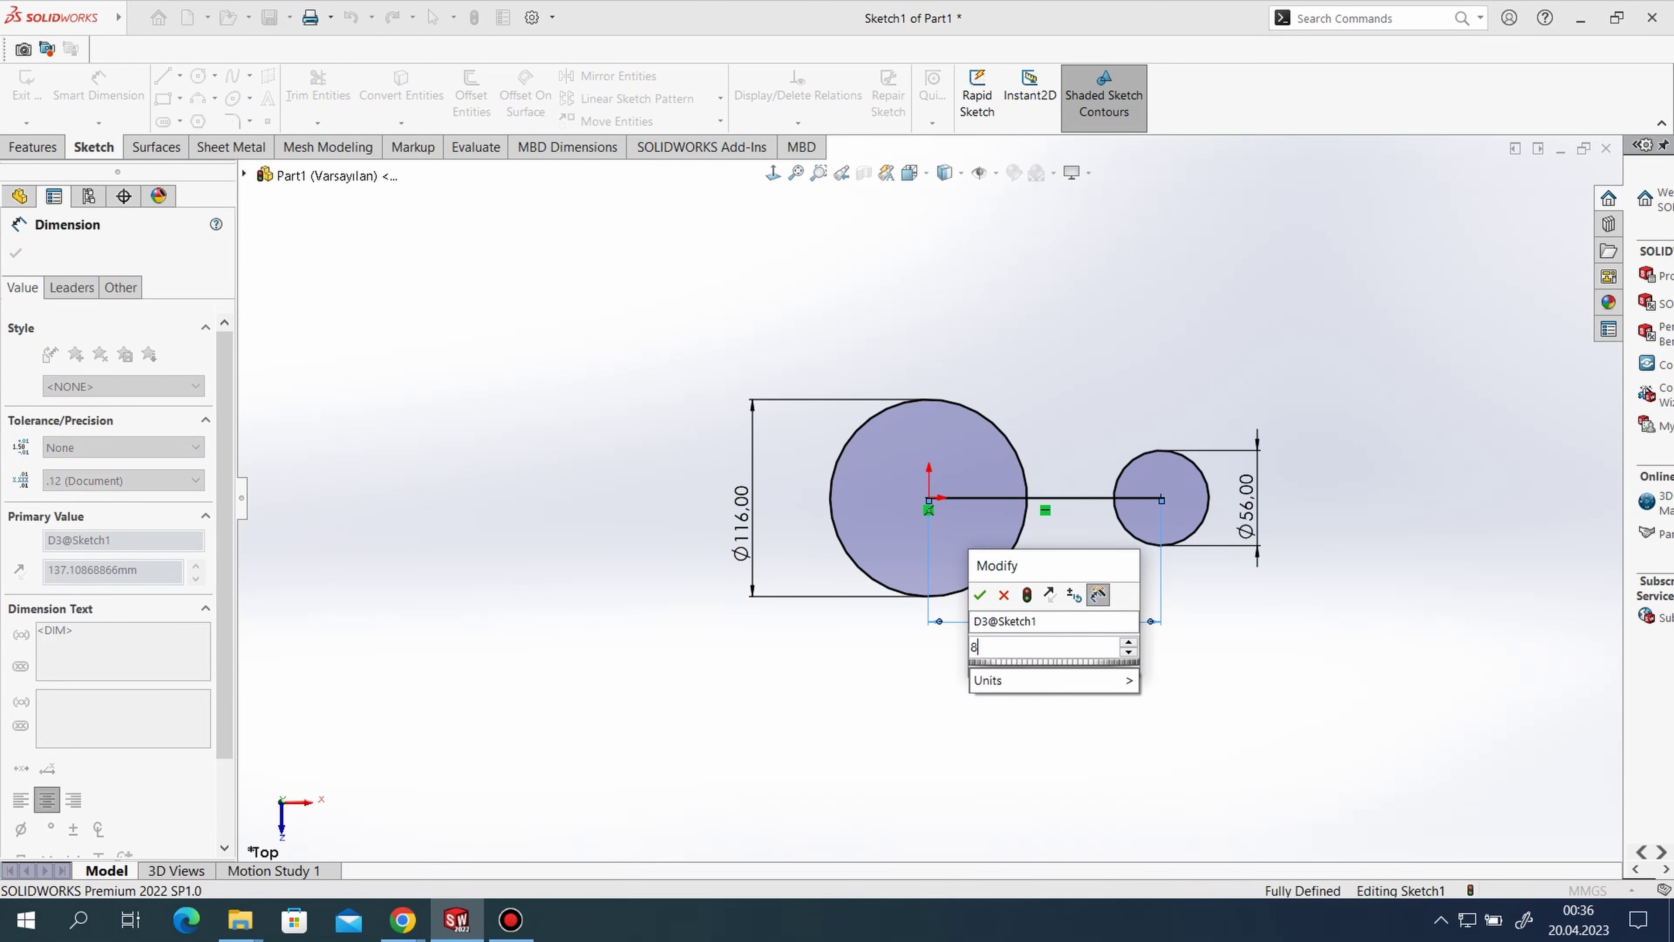
type("88")
key("Return")
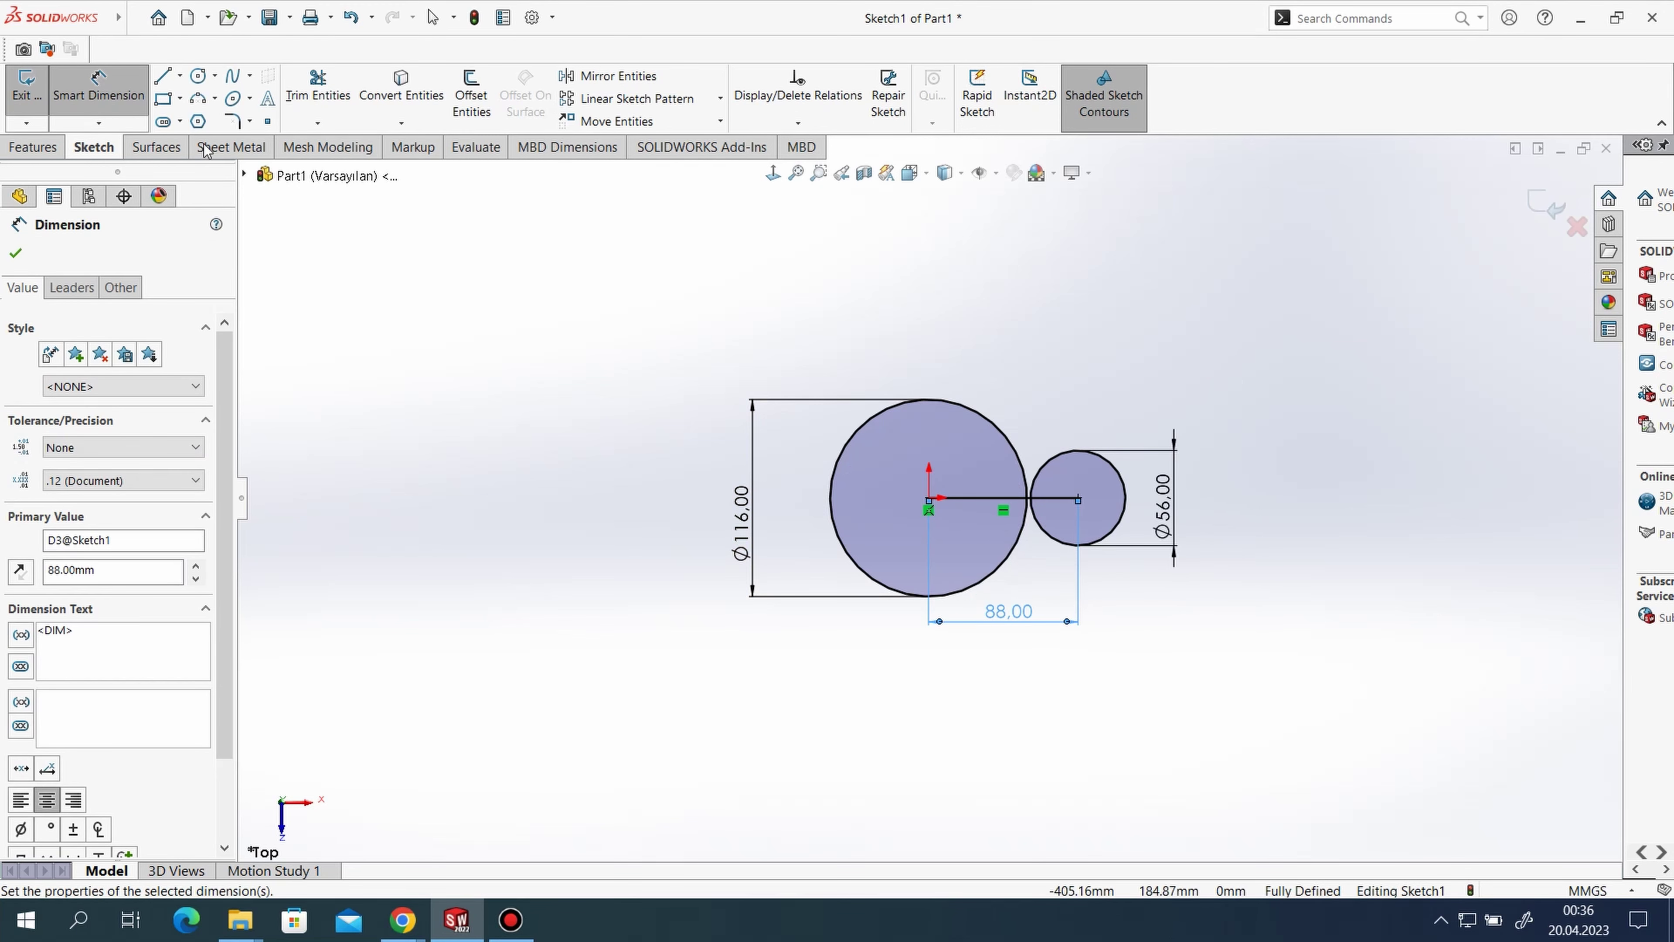
- Draw a horizontal line from the small circle's top back into the large circle
left_click(198, 76)
scroll(1048, 470, "down", 1)
scroll(1048, 469, "up", 3)
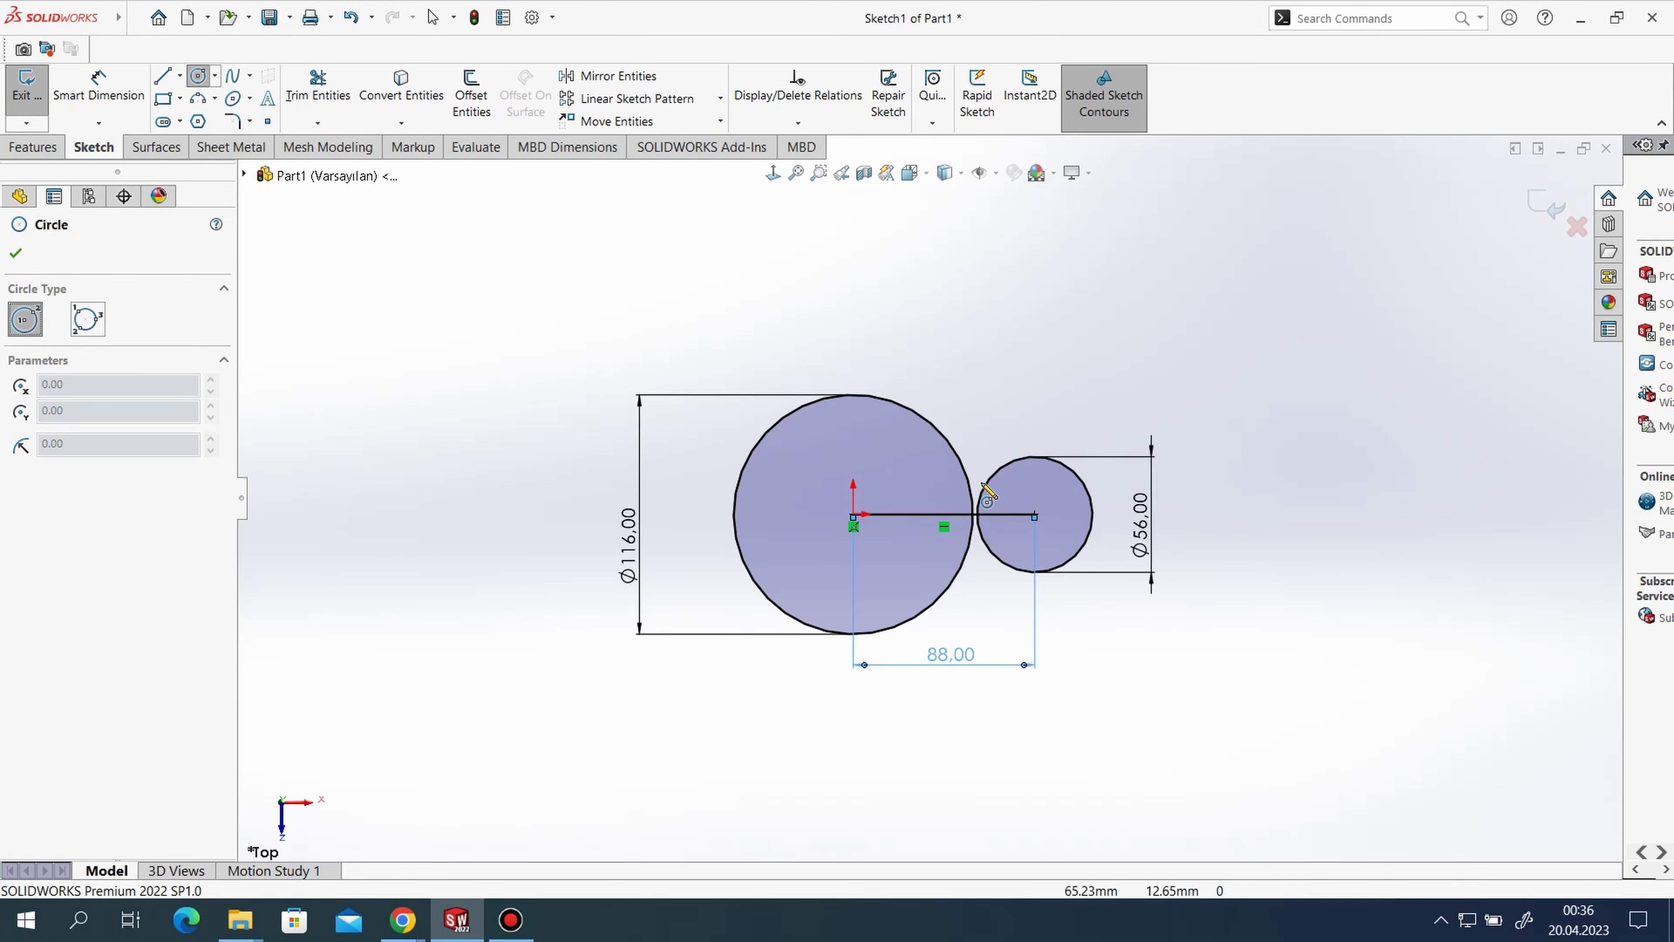
left_click(1055, 448)
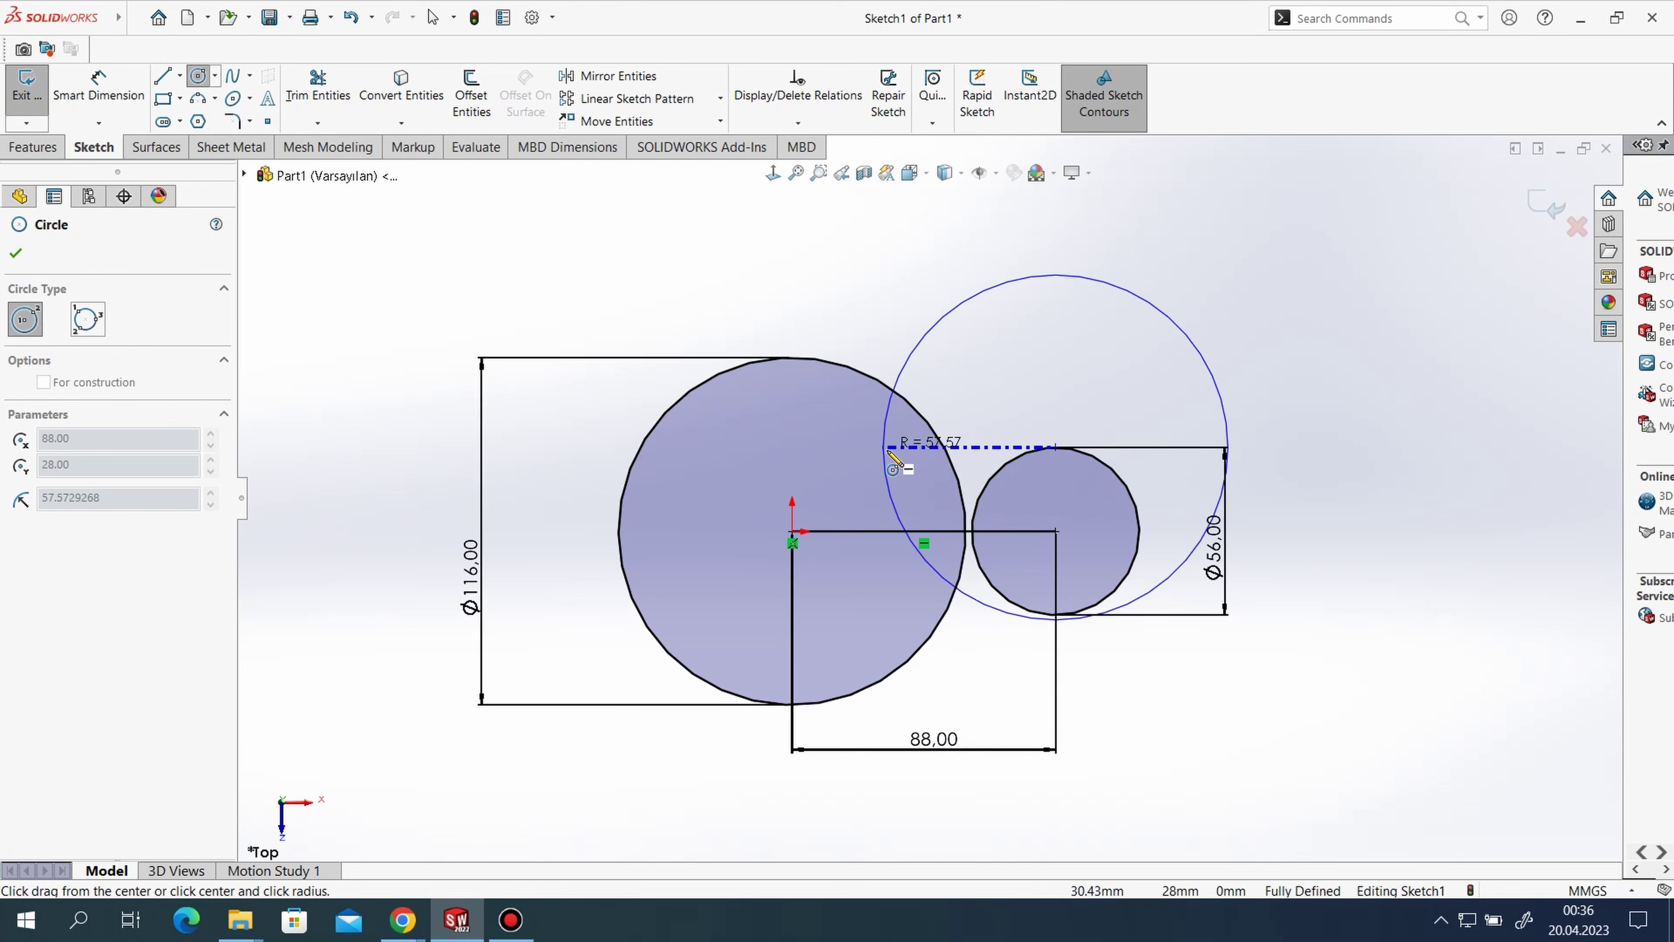
left_click(163, 76)
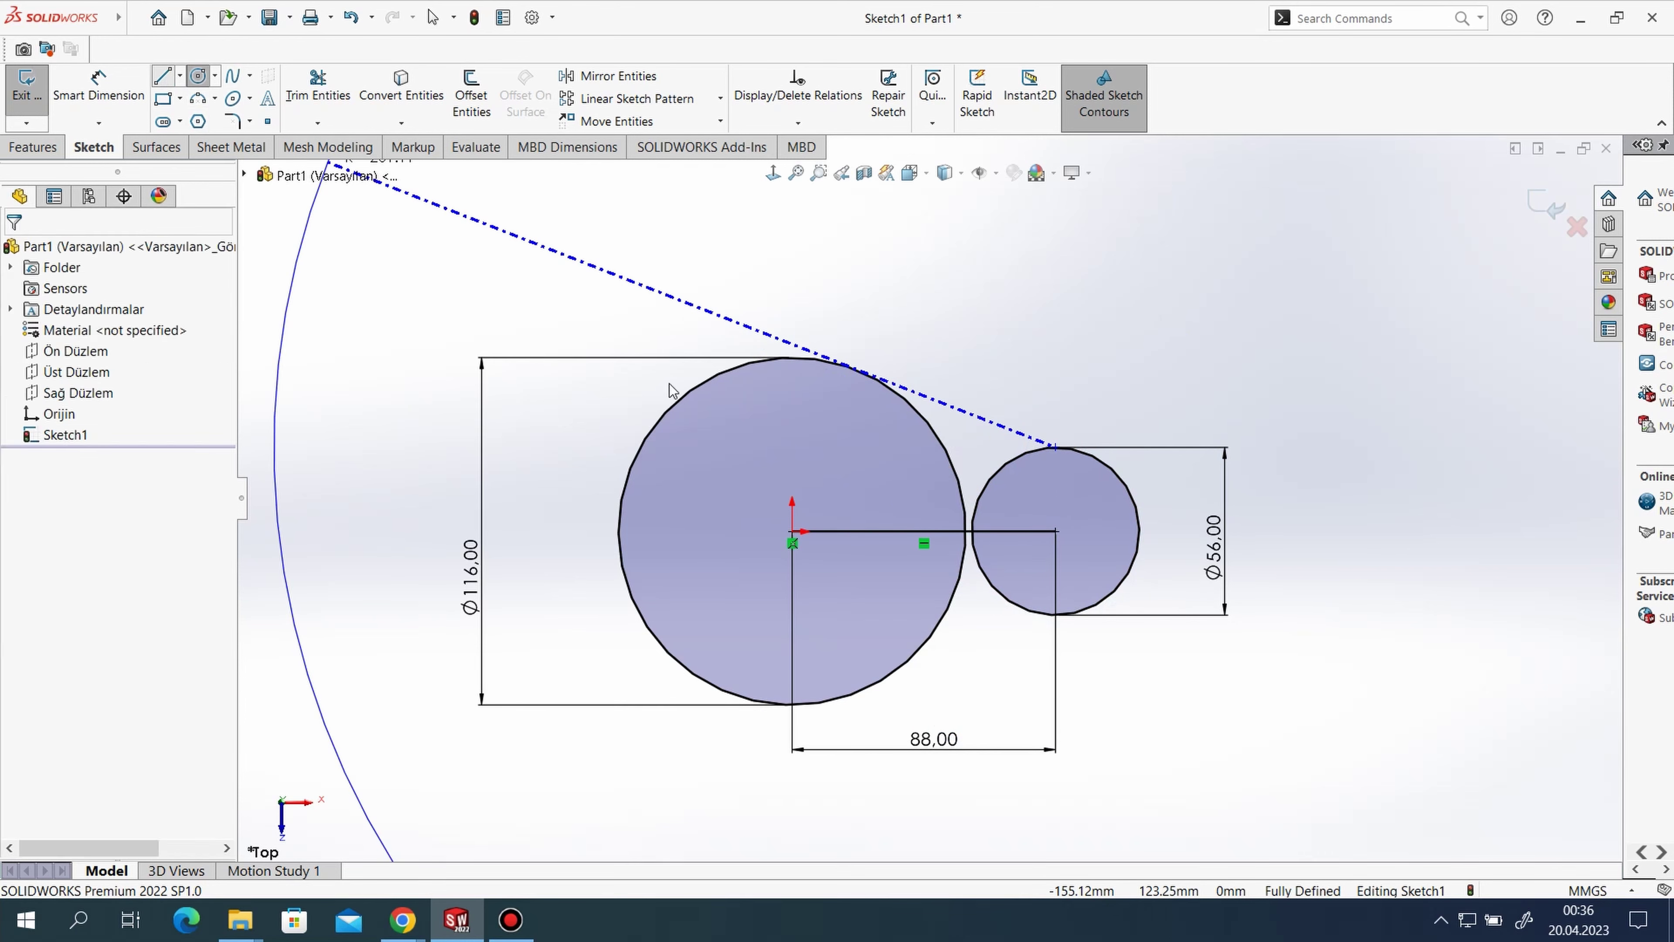
left_click(1055, 447)
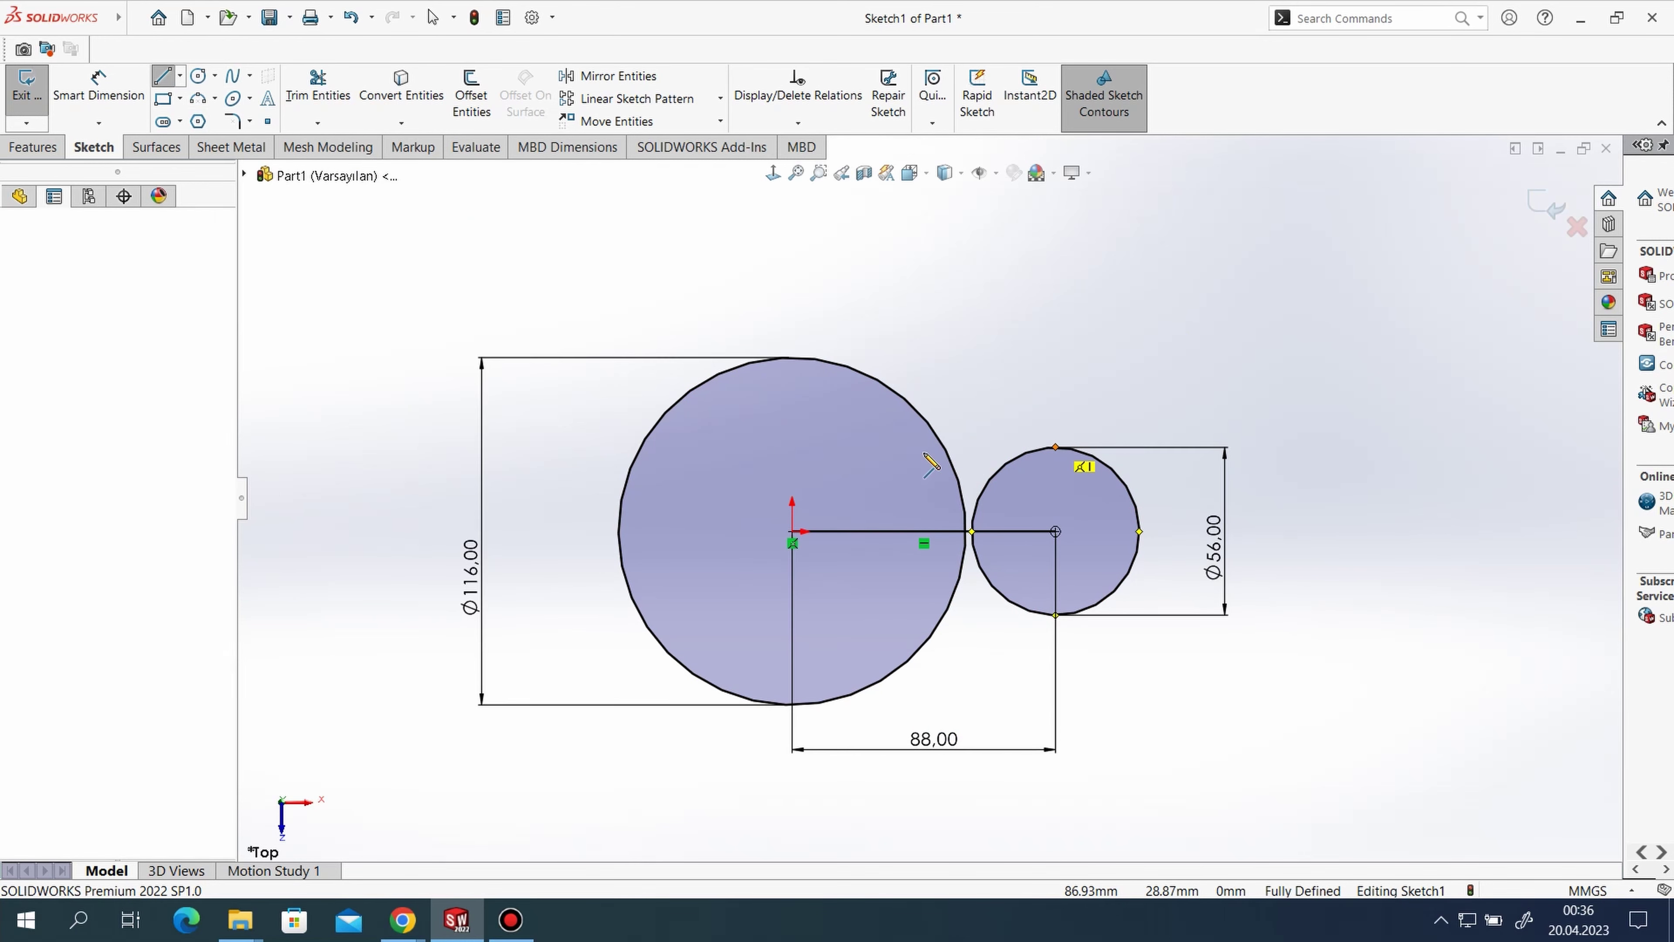
left_click(886, 447)
right_click(962, 382)
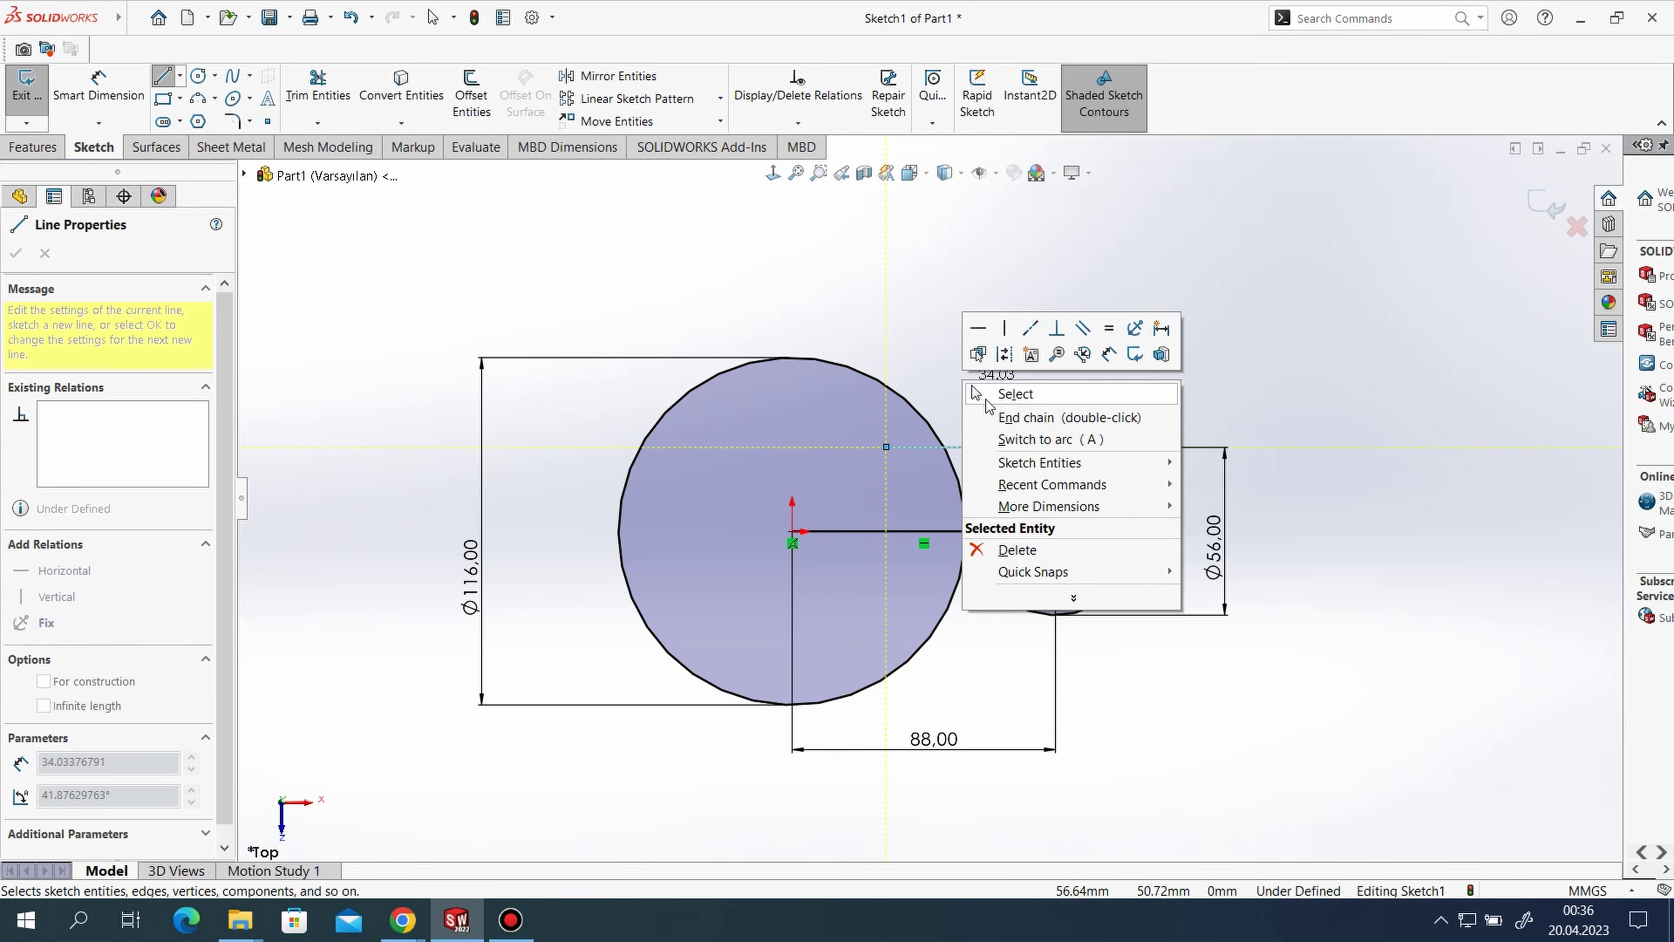
left_click(1005, 371)
- Draw a matching horizontal line from the small circle's bottom into the large circle
key("l")
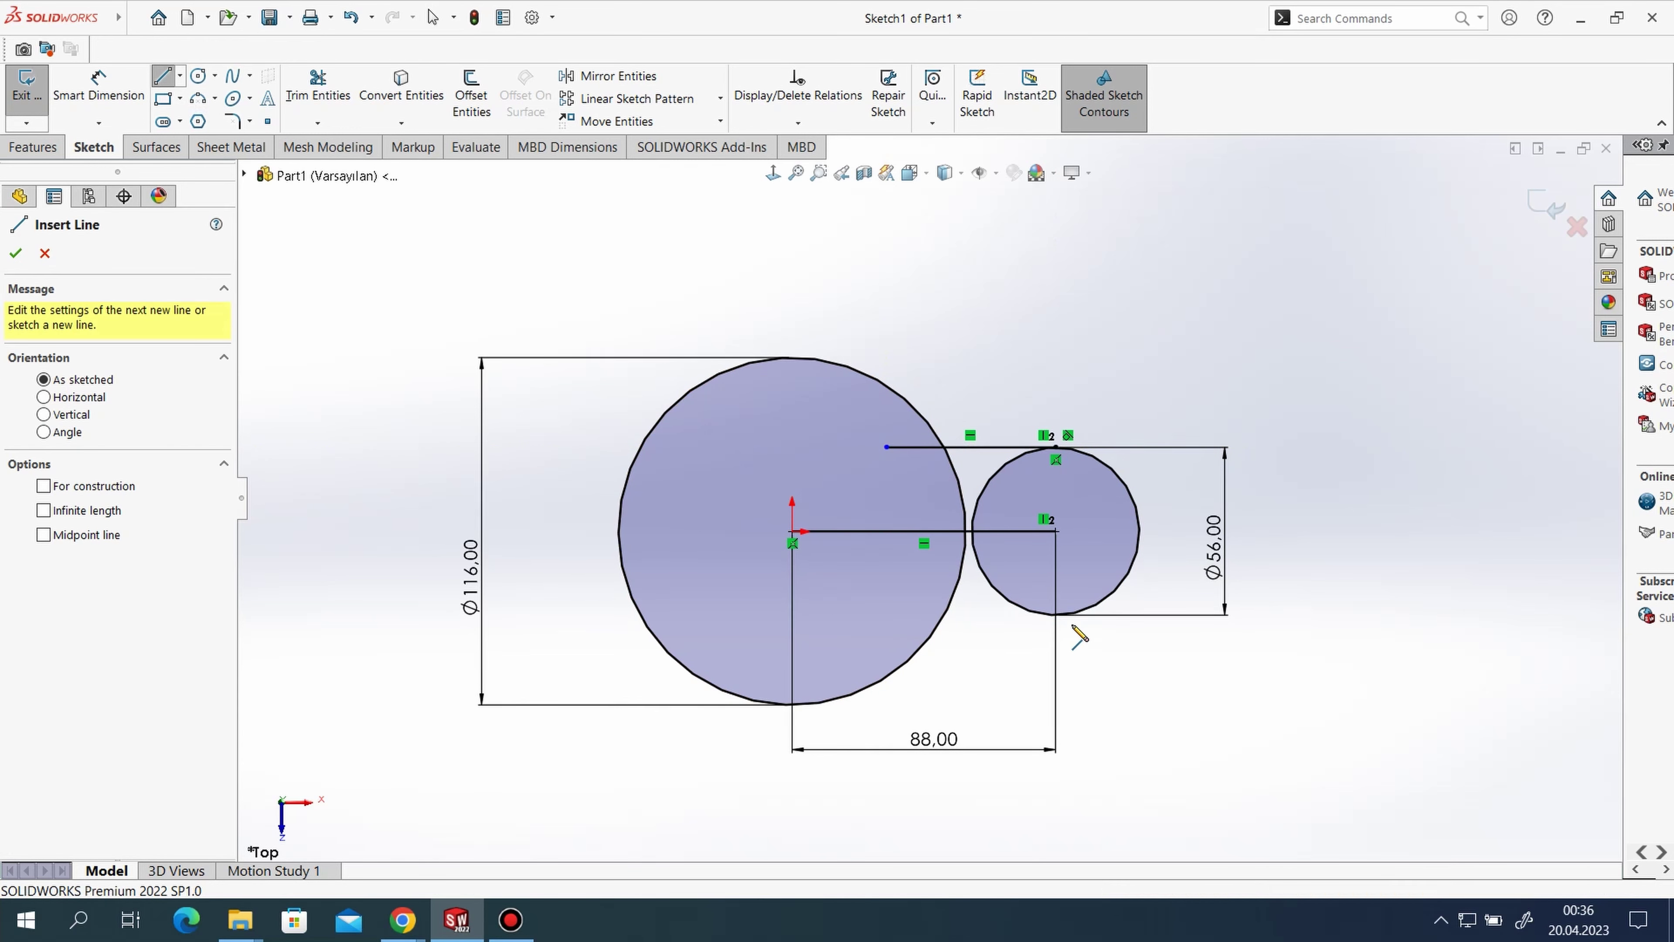
left_click(1054, 615)
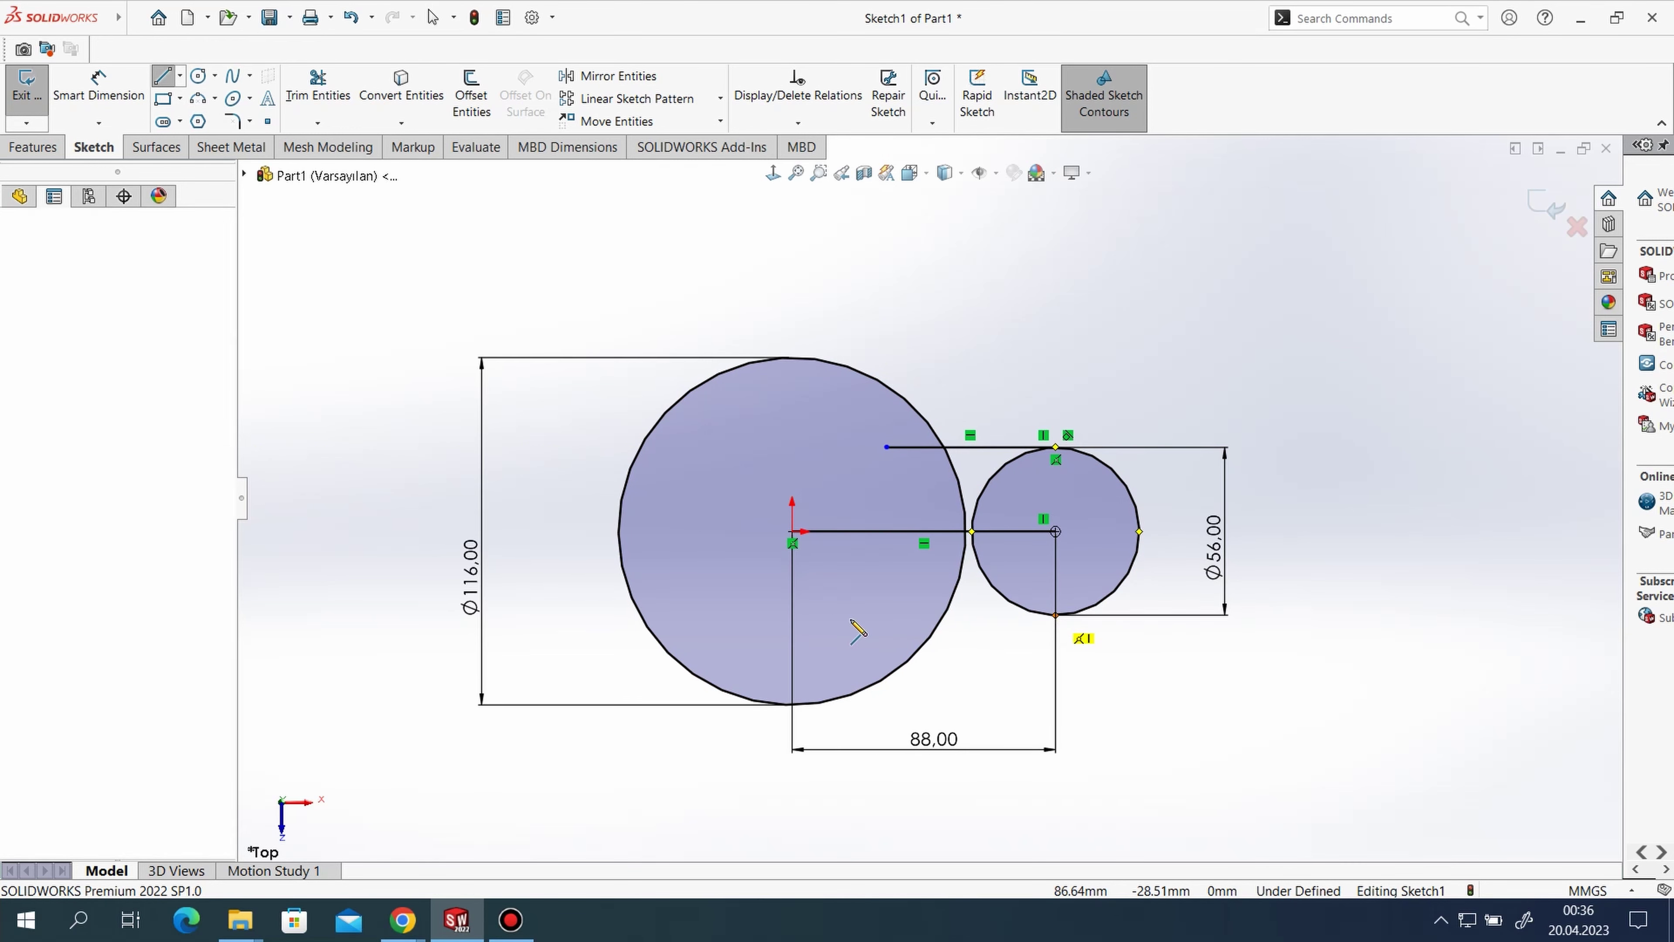
left_click(875, 614)
right_click(853, 369)
left_click(885, 391)
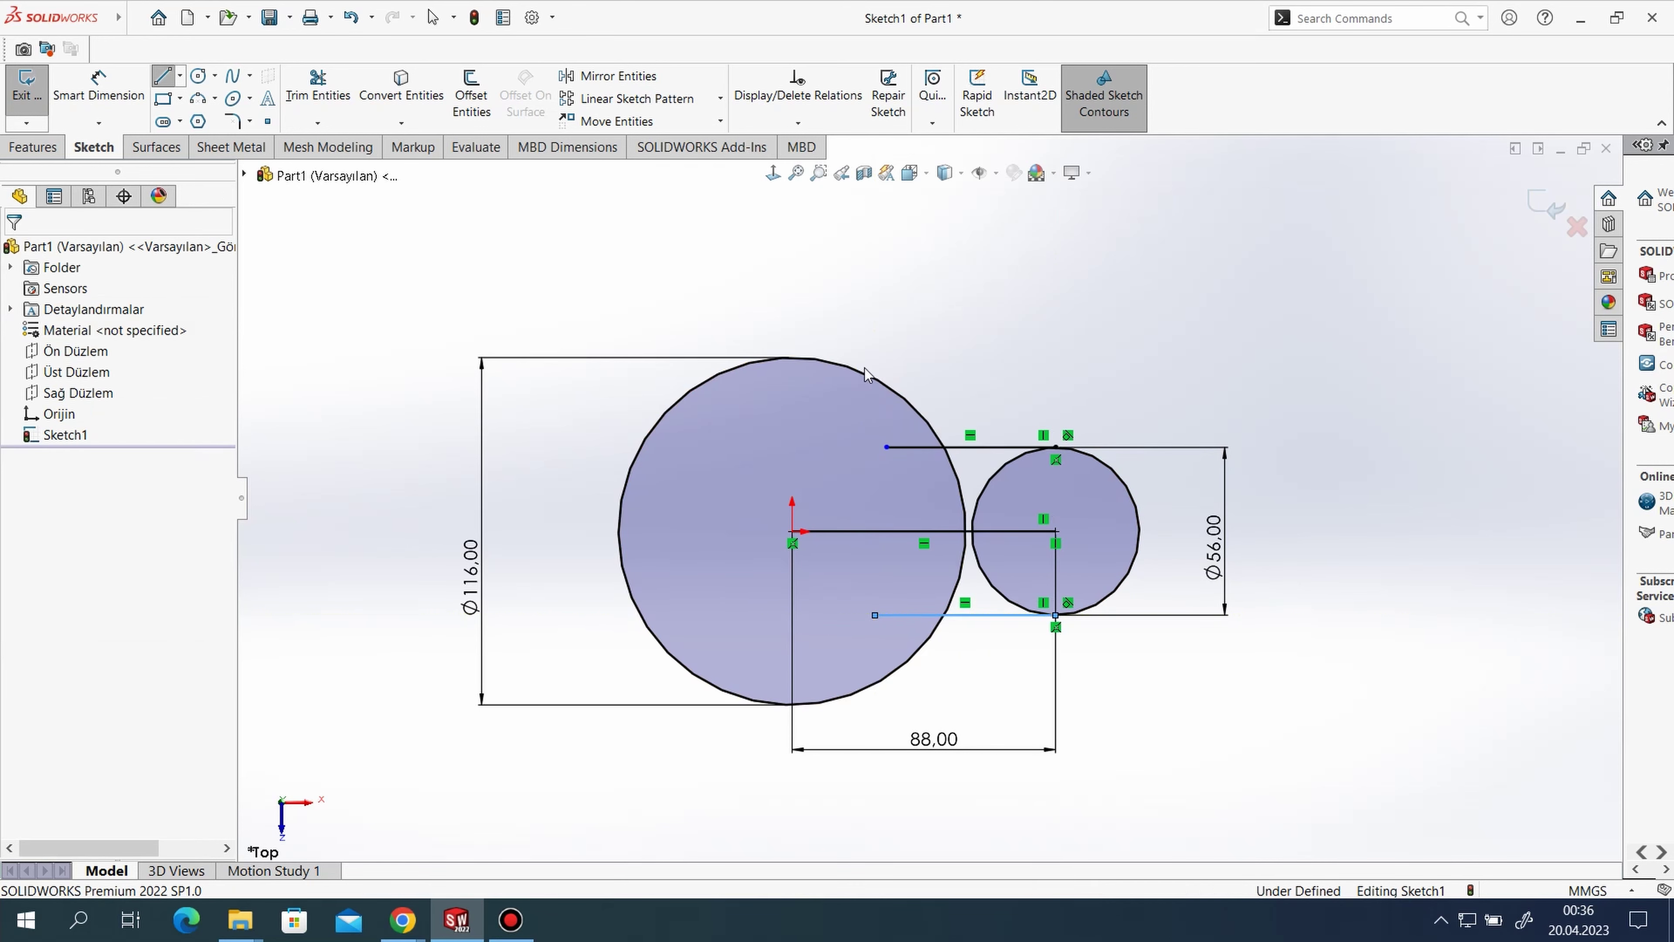
- Trim away both lines' portions inside the large circle
left_click(317, 89)
left_click_drag(905, 474, 894, 432)
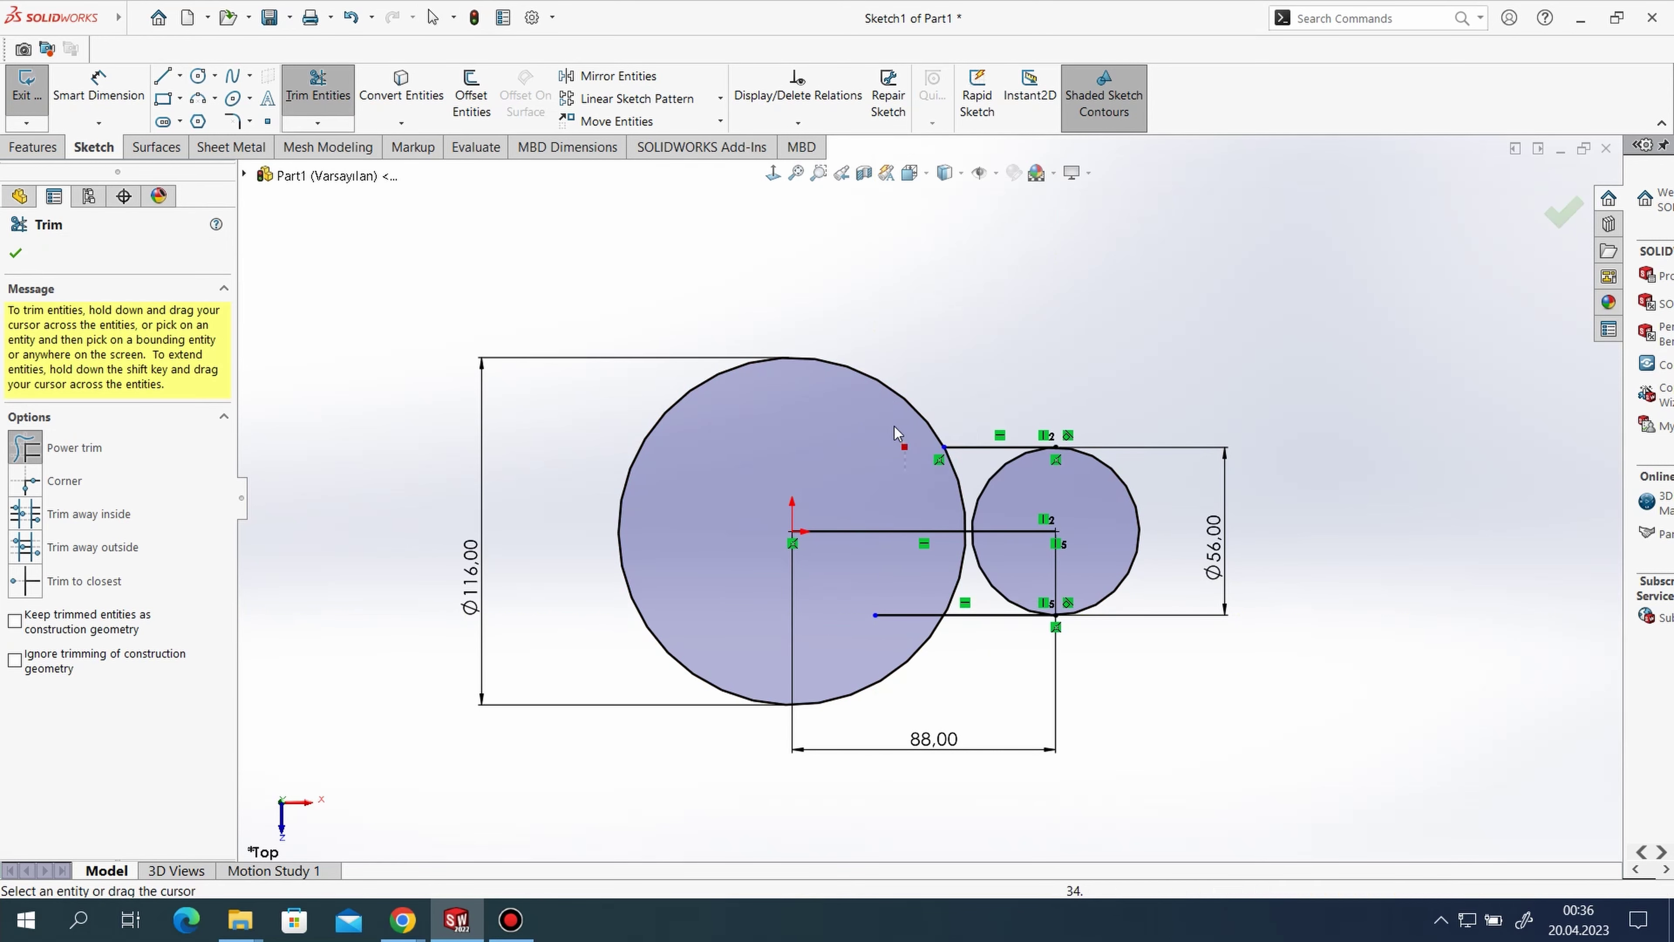
left_click_drag(882, 635, 900, 609)
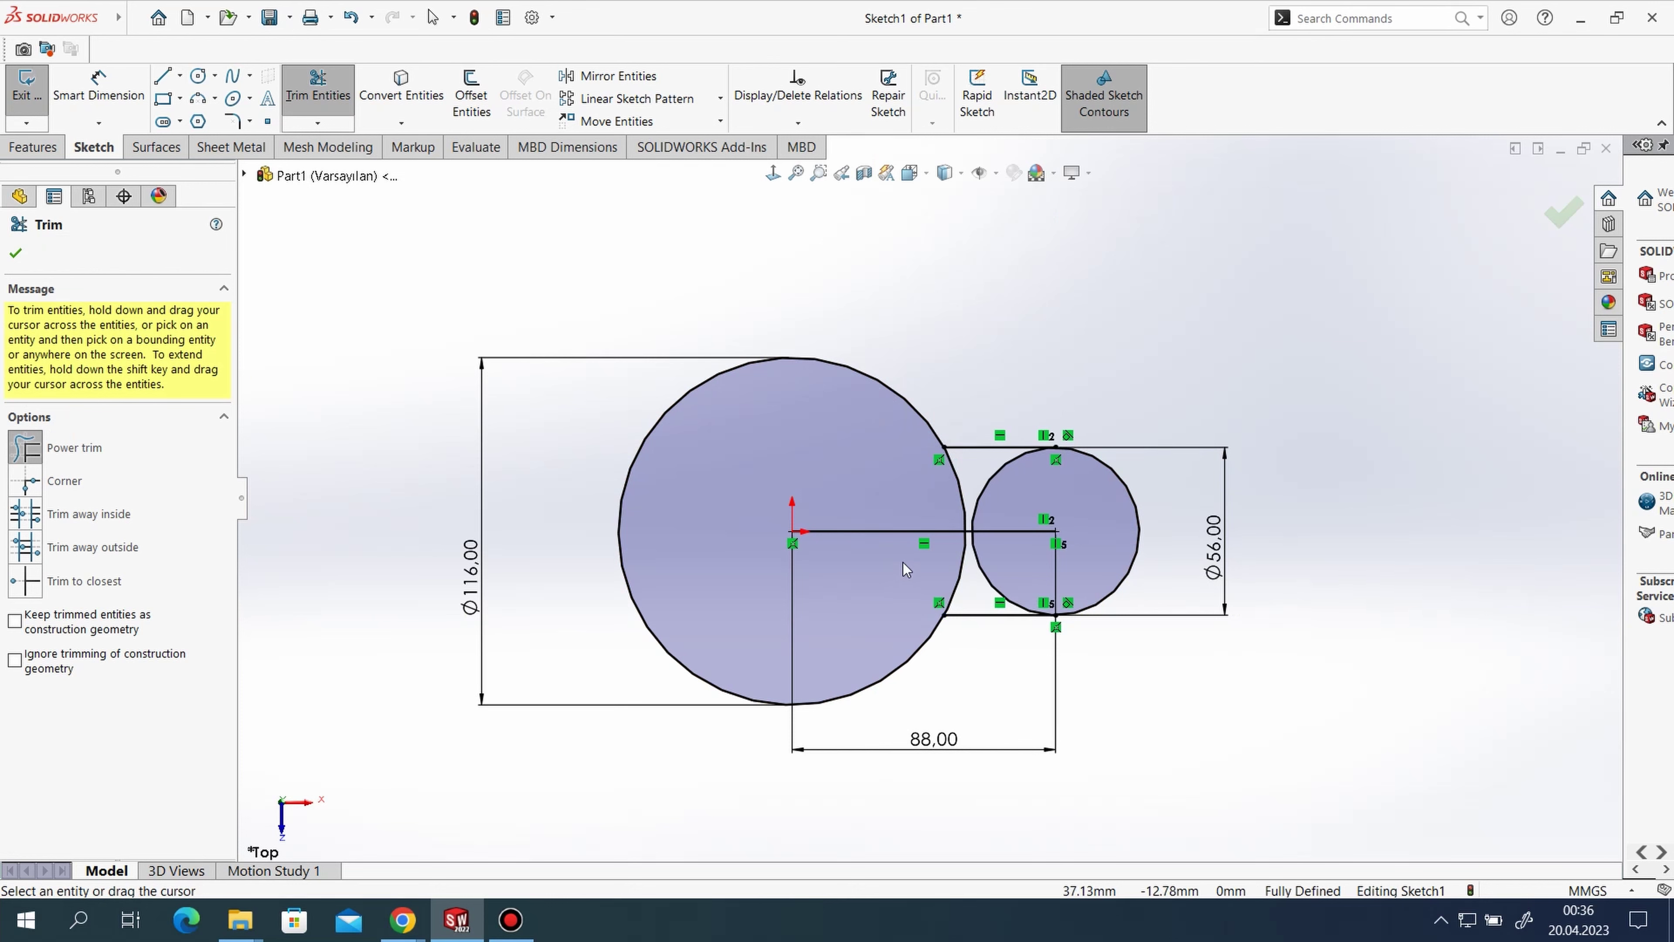
left_click(165, 78)
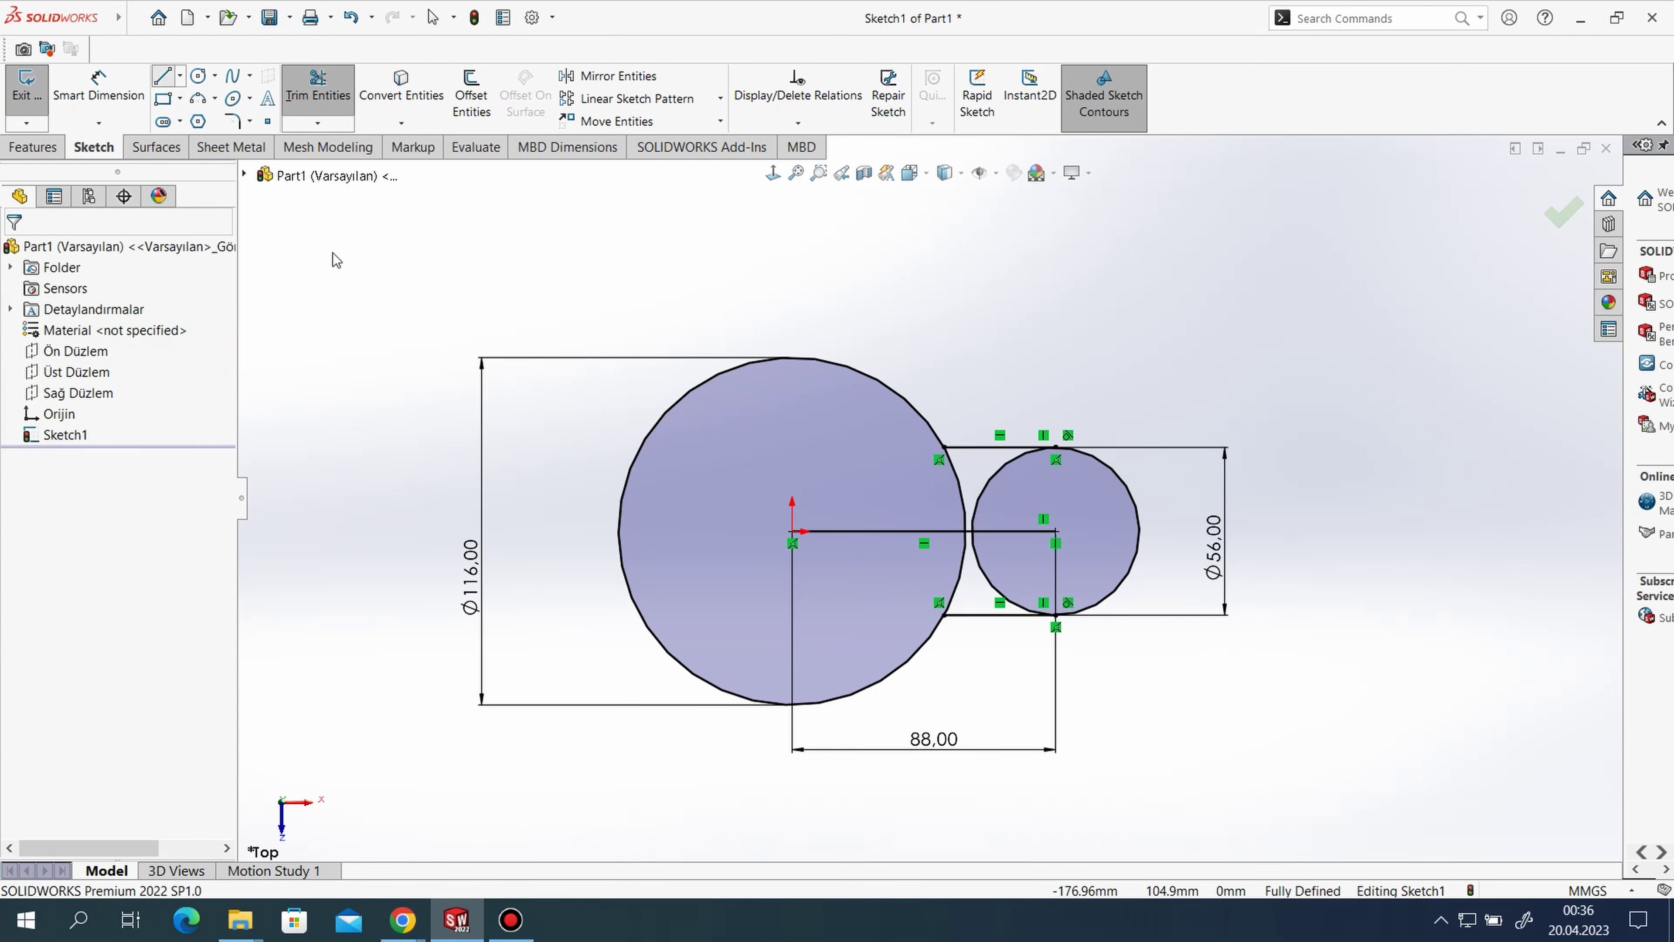
- Draw a horizontal chord across the upper part of the Ø116 circle
left_click(631, 415)
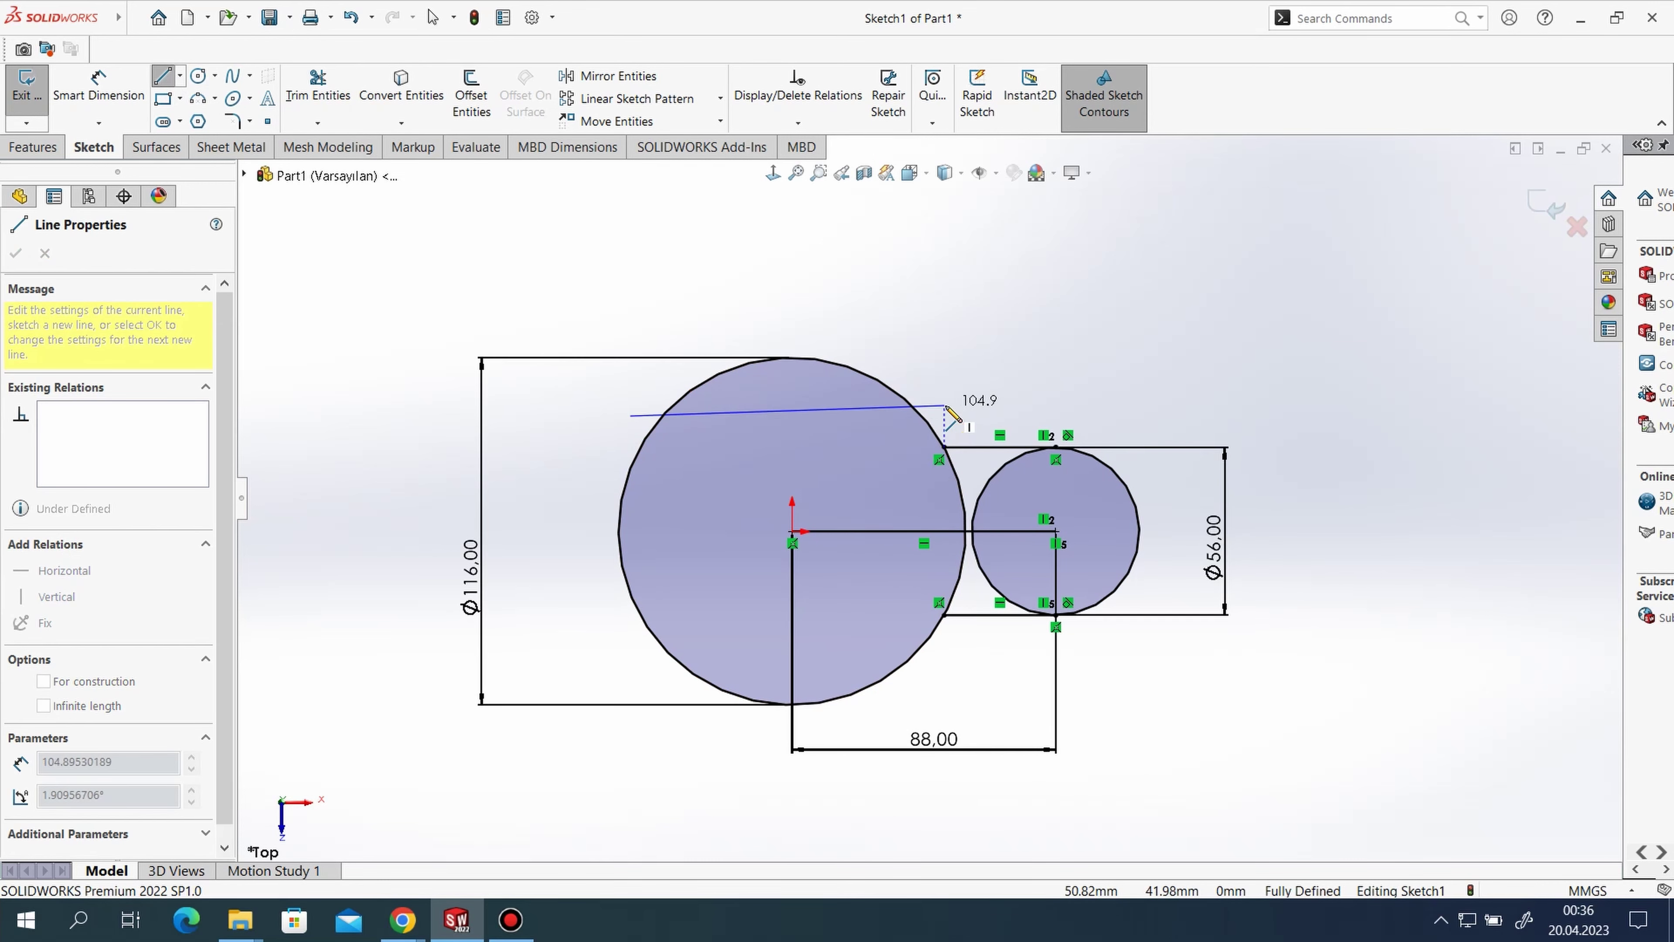
left_click(944, 416)
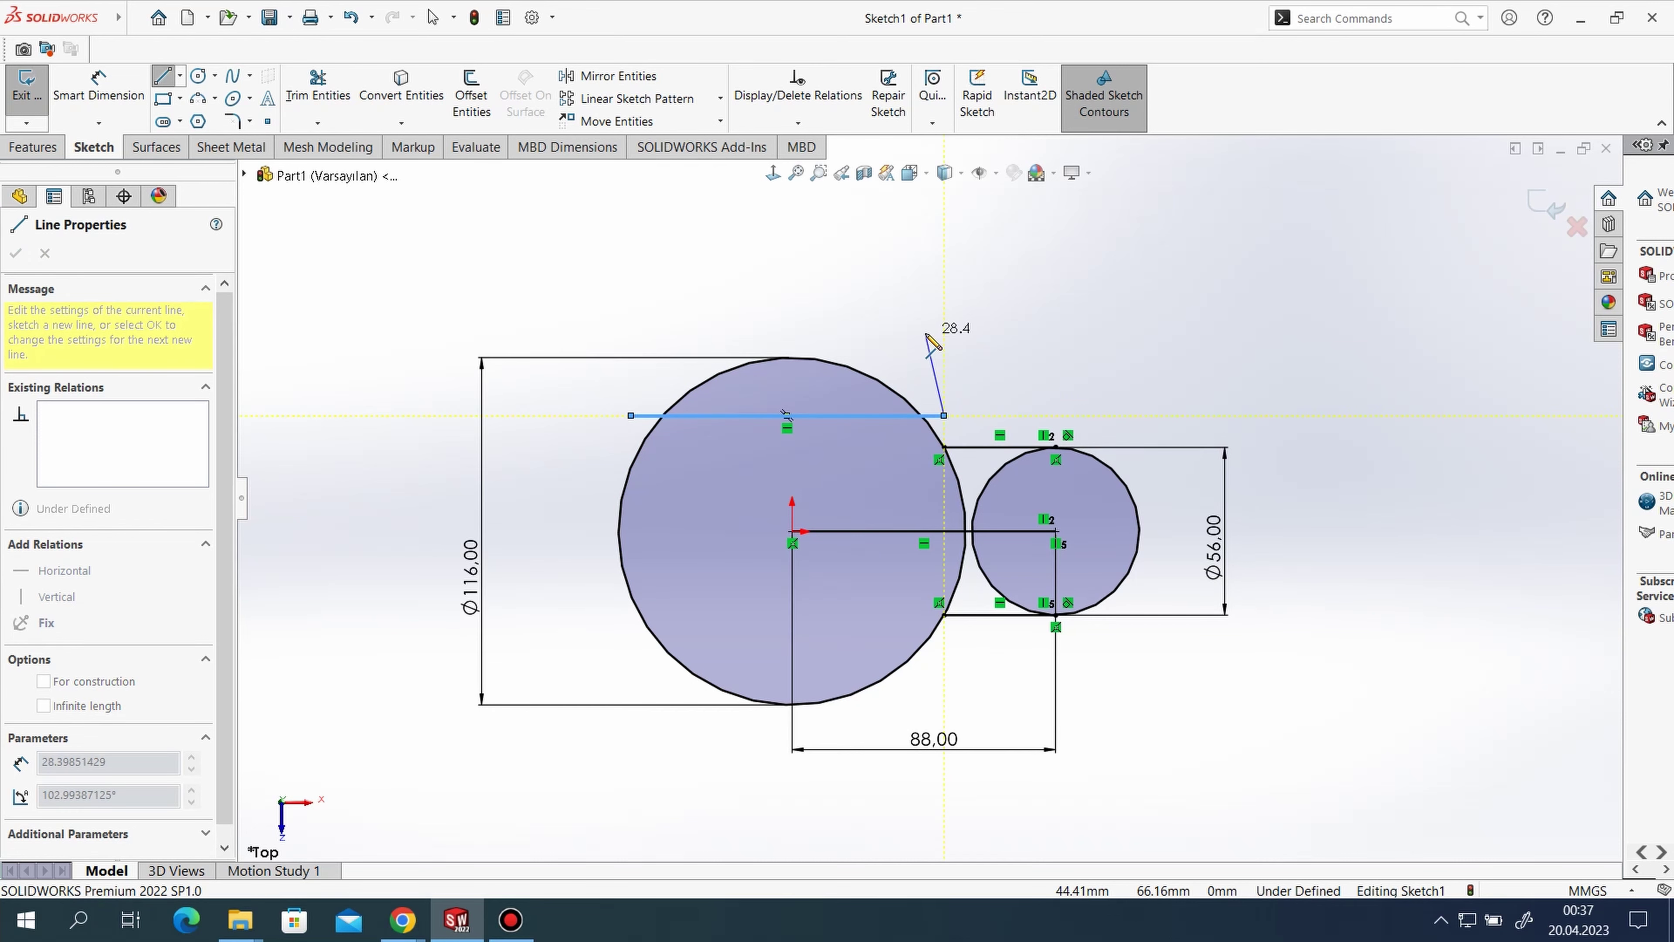
right_click(932, 332)
left_click(956, 349)
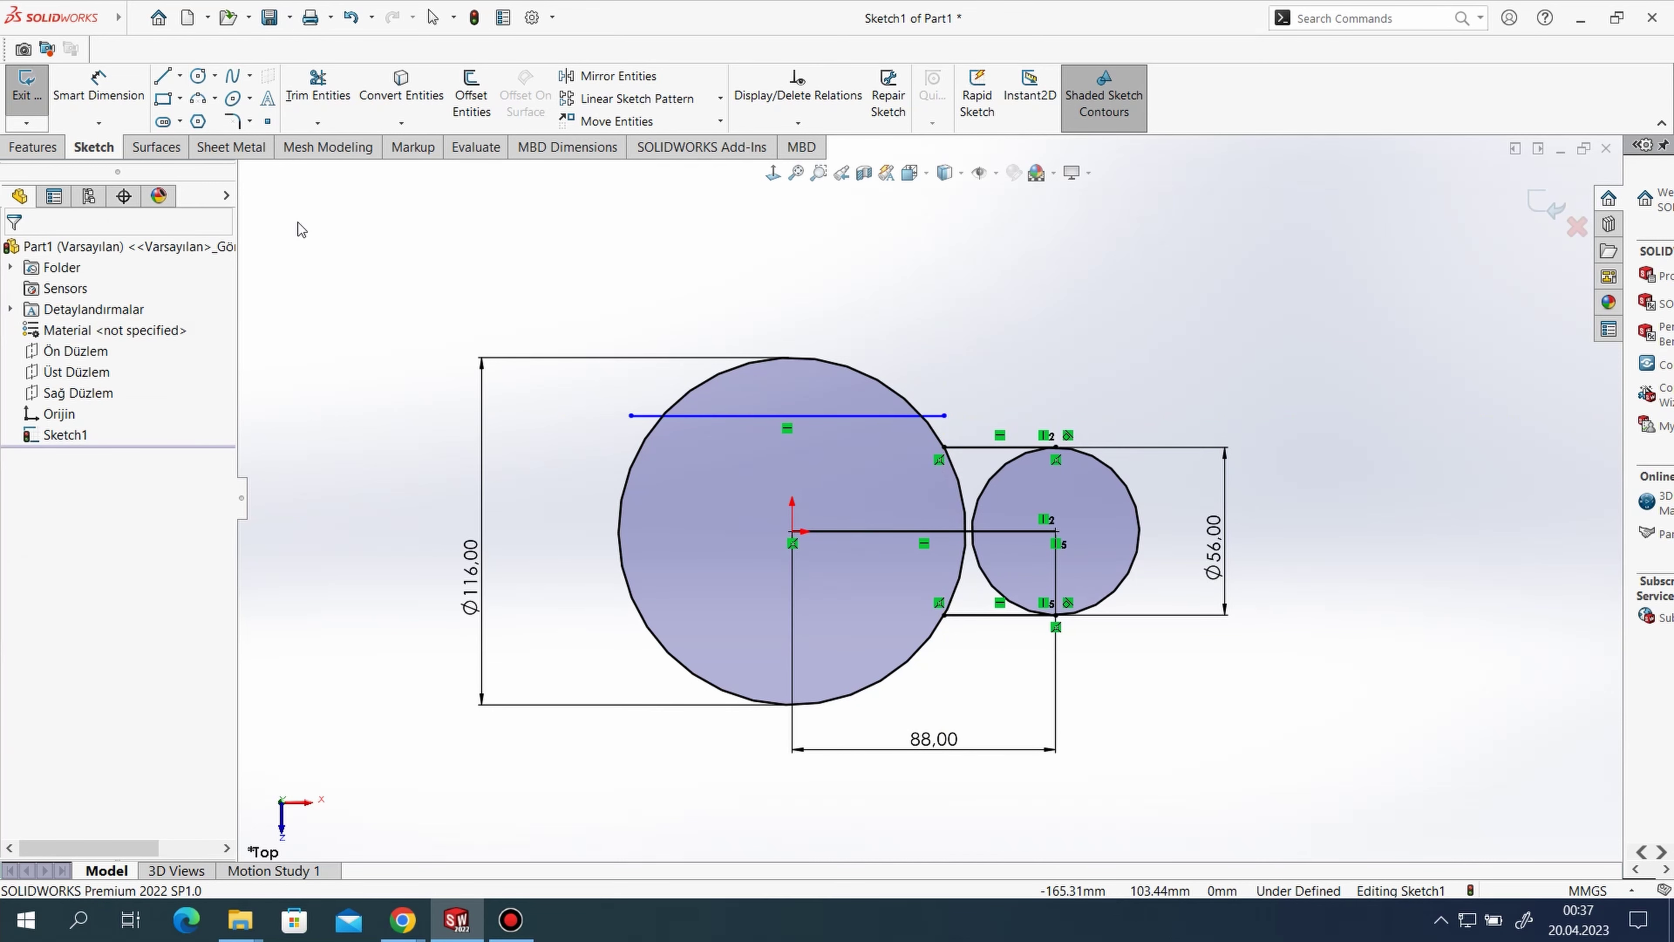
- Draw a second horizontal chord across the lower part and trim its end to the circle
left_click(169, 77)
left_click(607, 662)
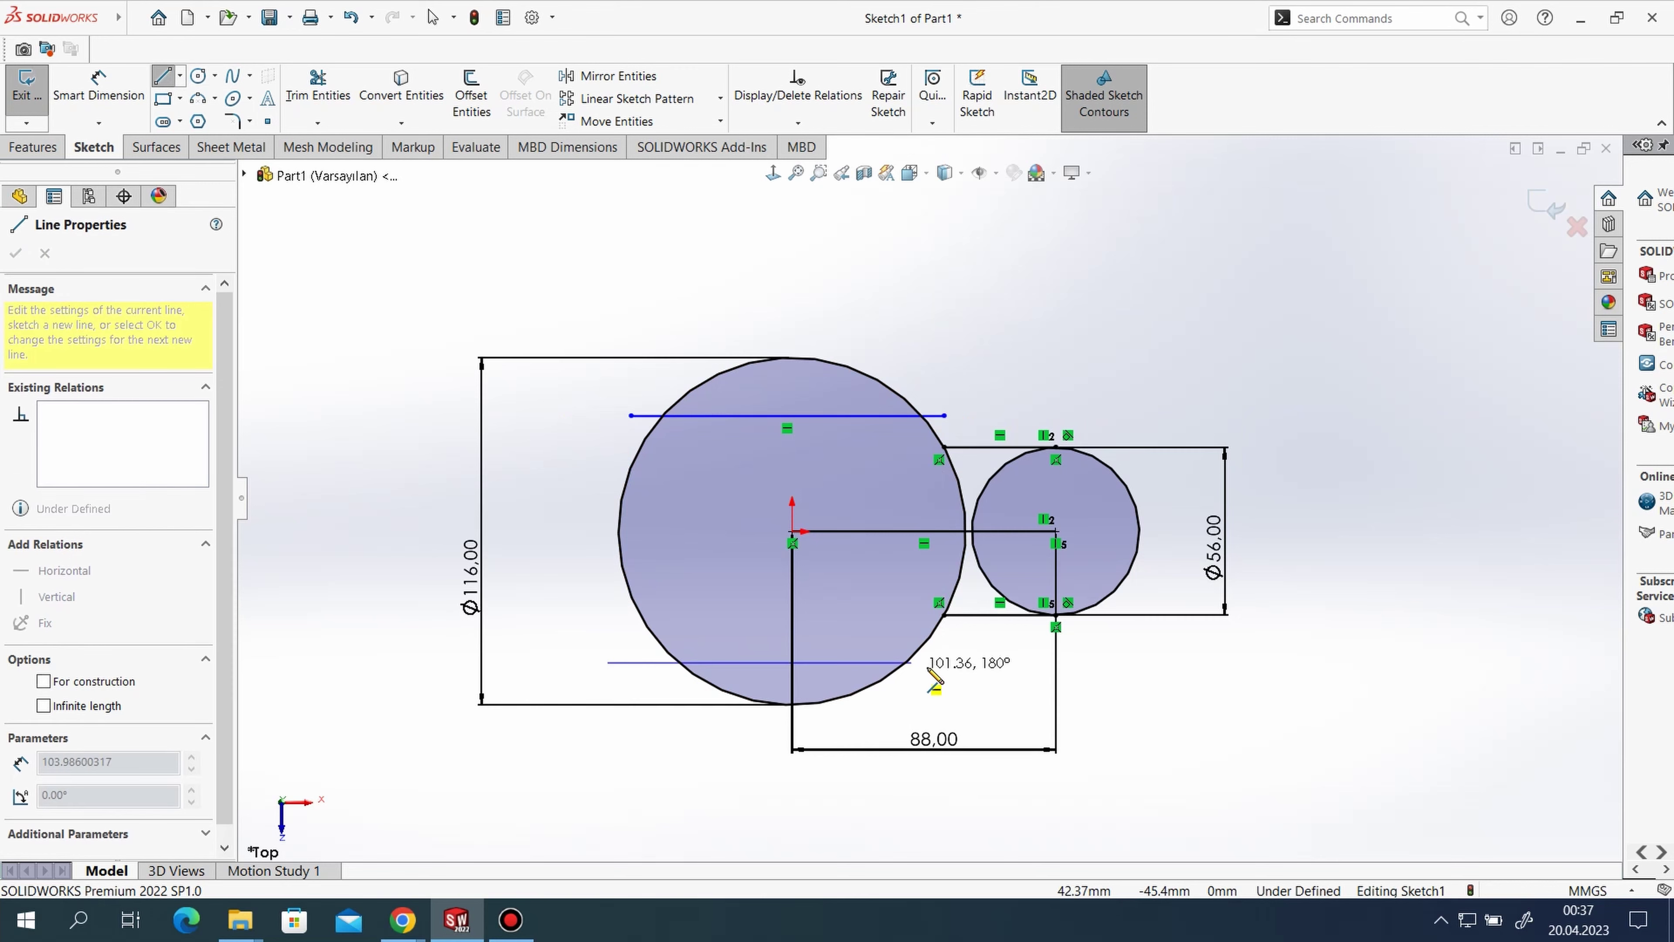
left_click(944, 662)
right_click(805, 307)
left_click(814, 326)
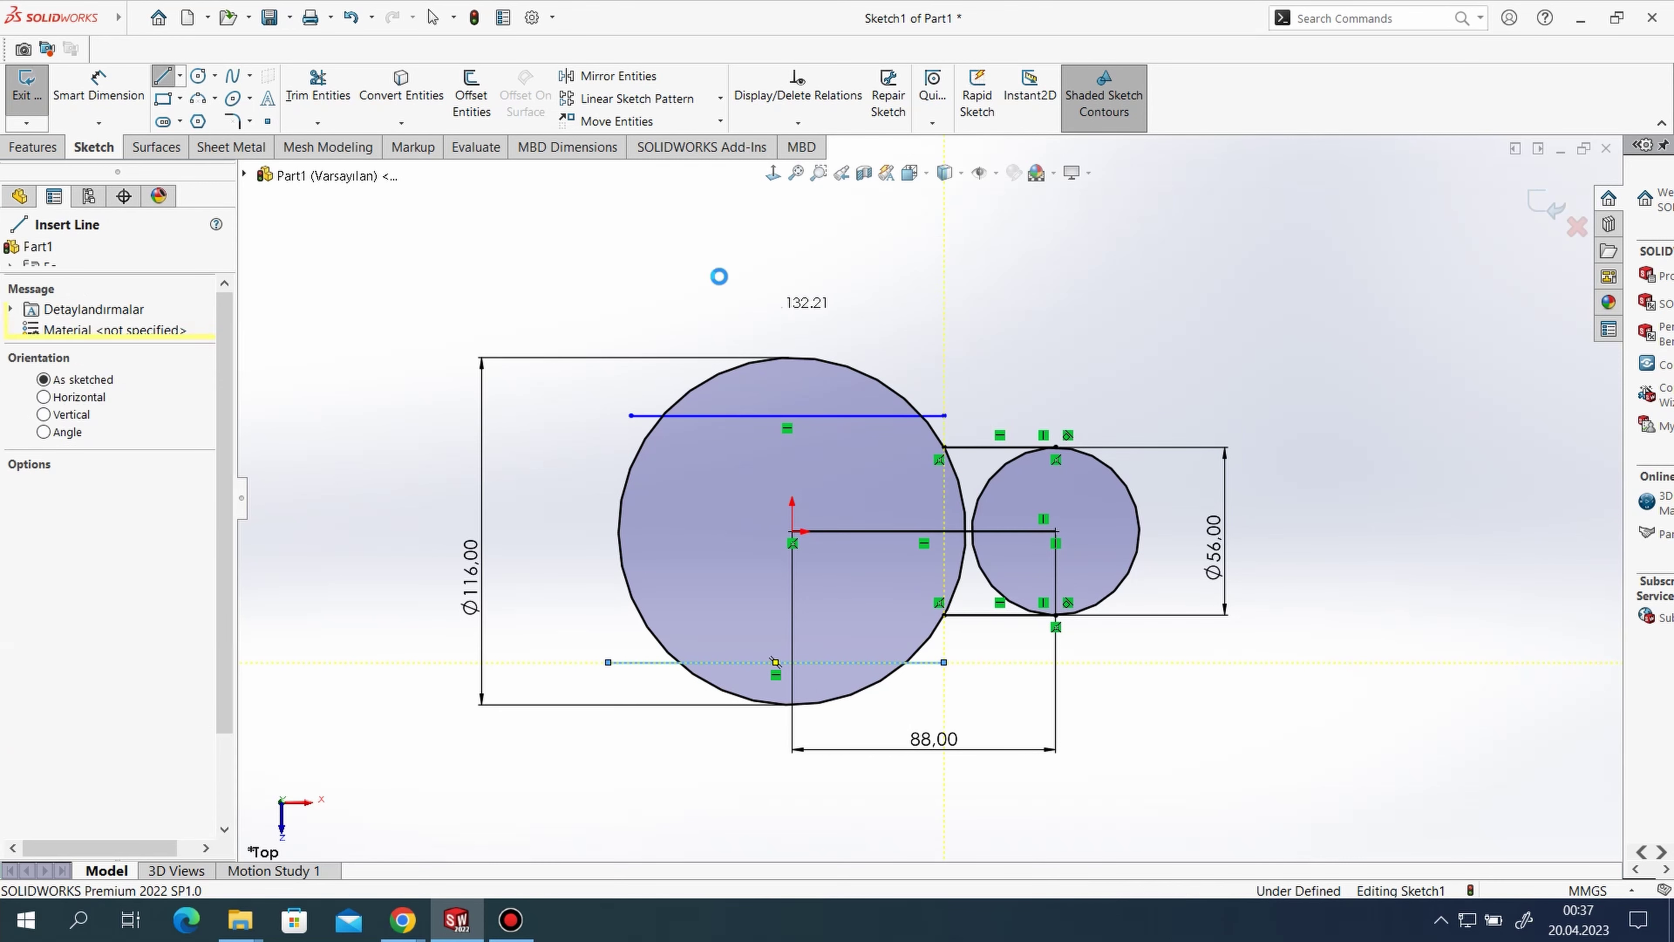
left_click(318, 86)
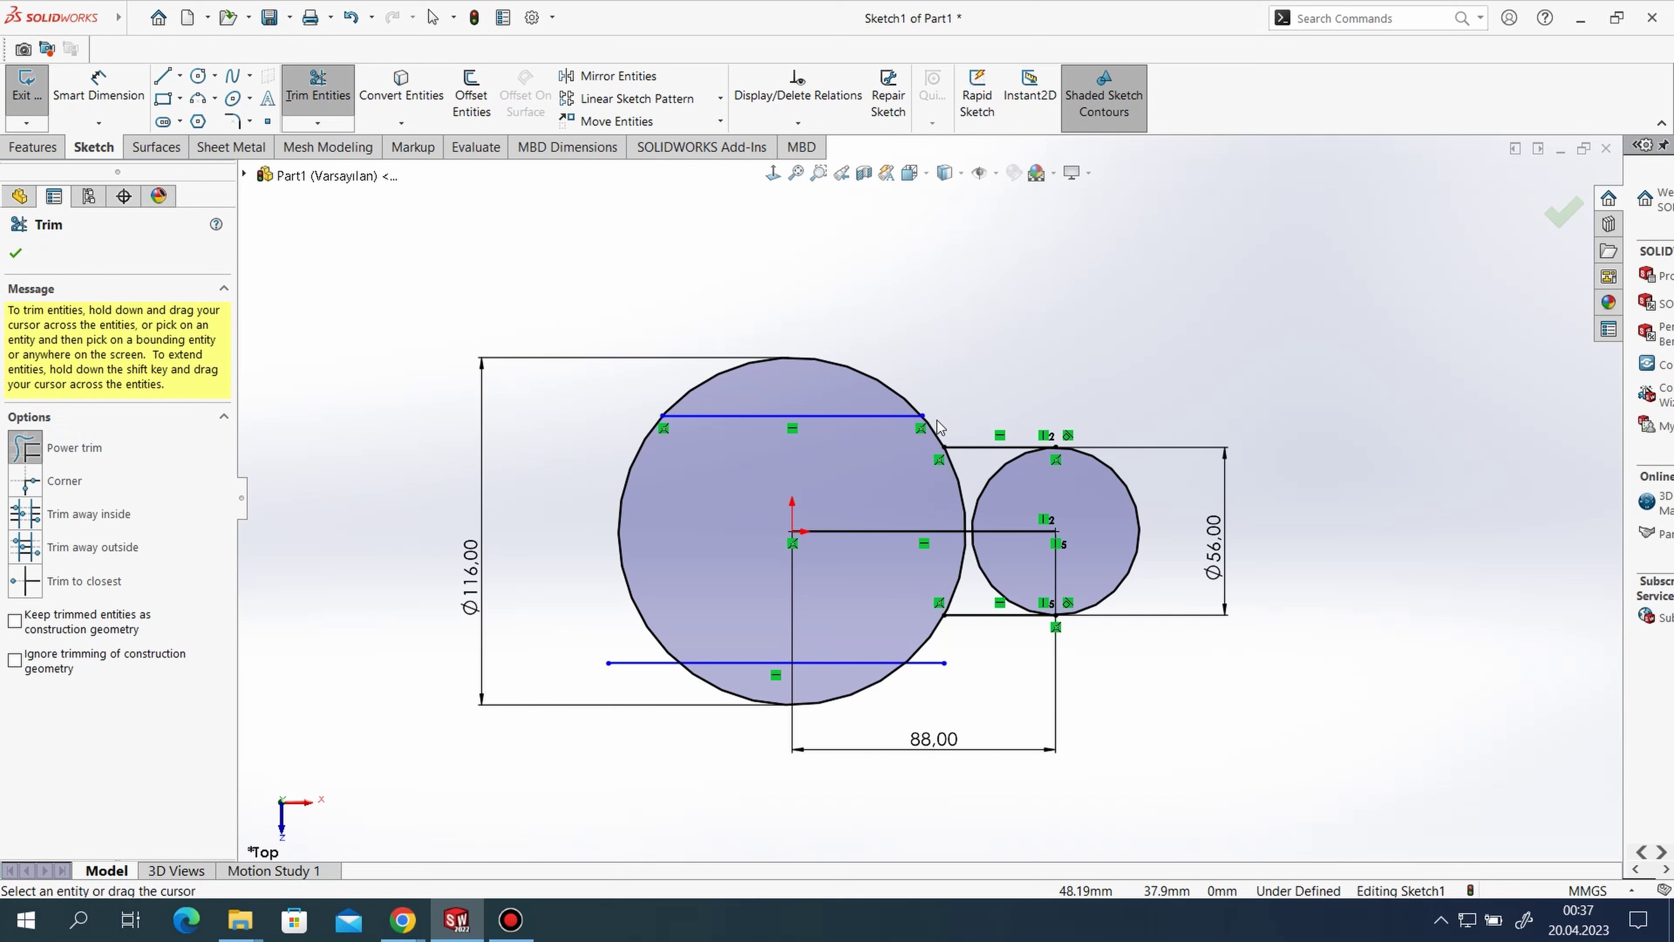
left_click_drag(964, 668, 931, 672)
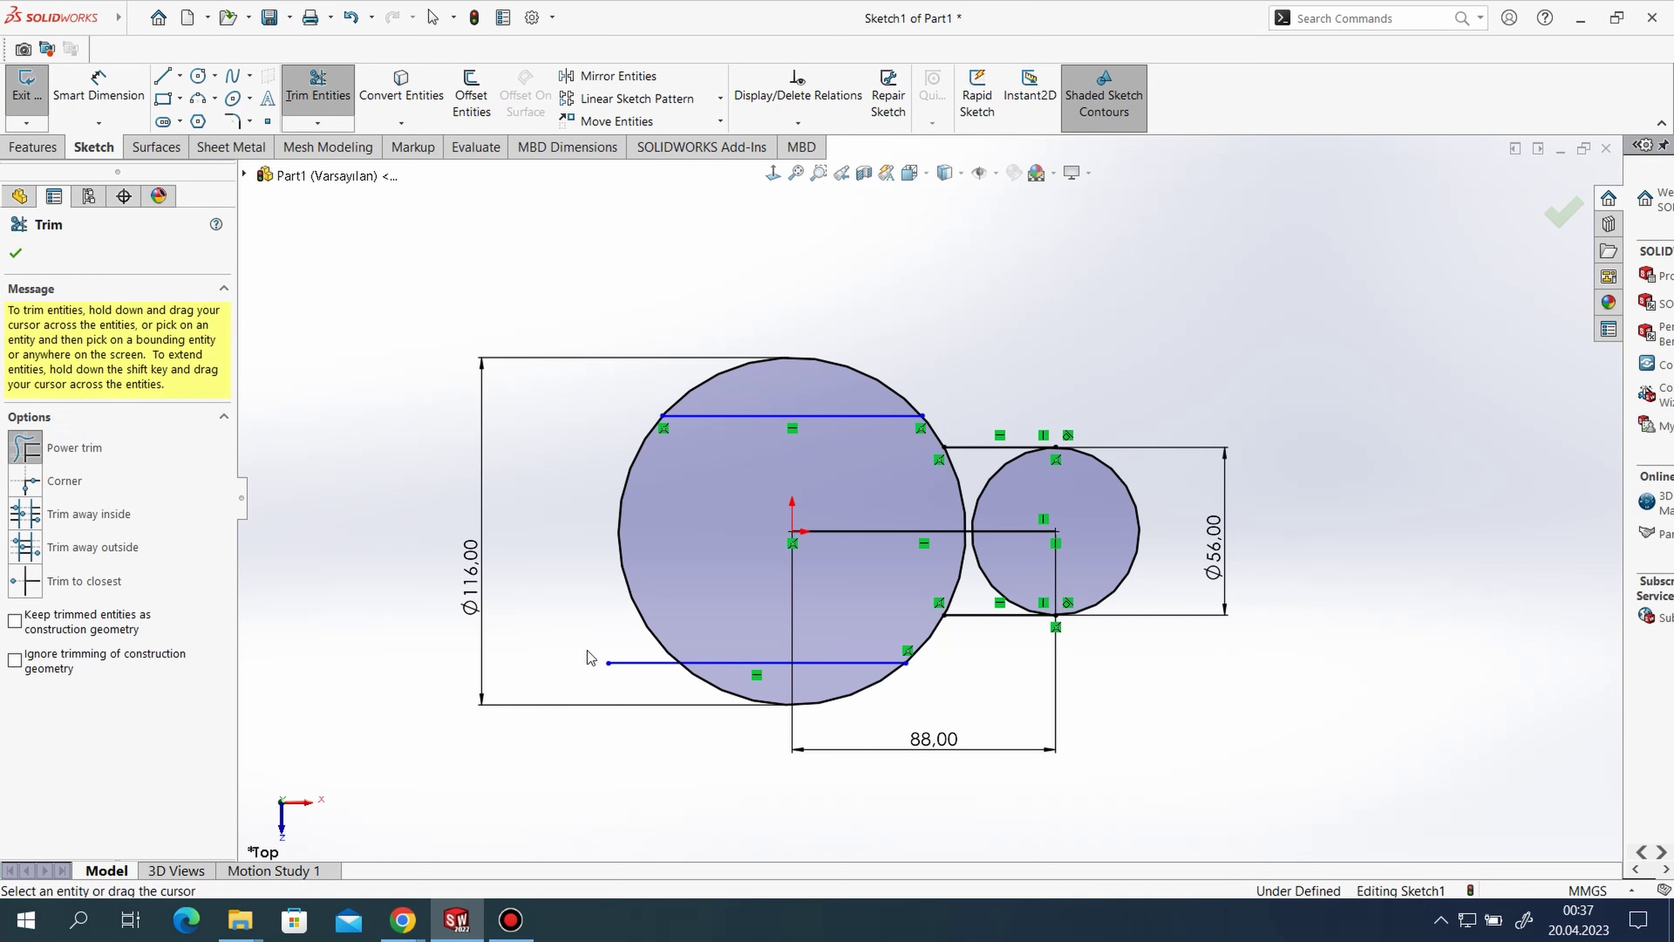
- Dimension the upper chord to a length of 56 mm
left_click(99, 92)
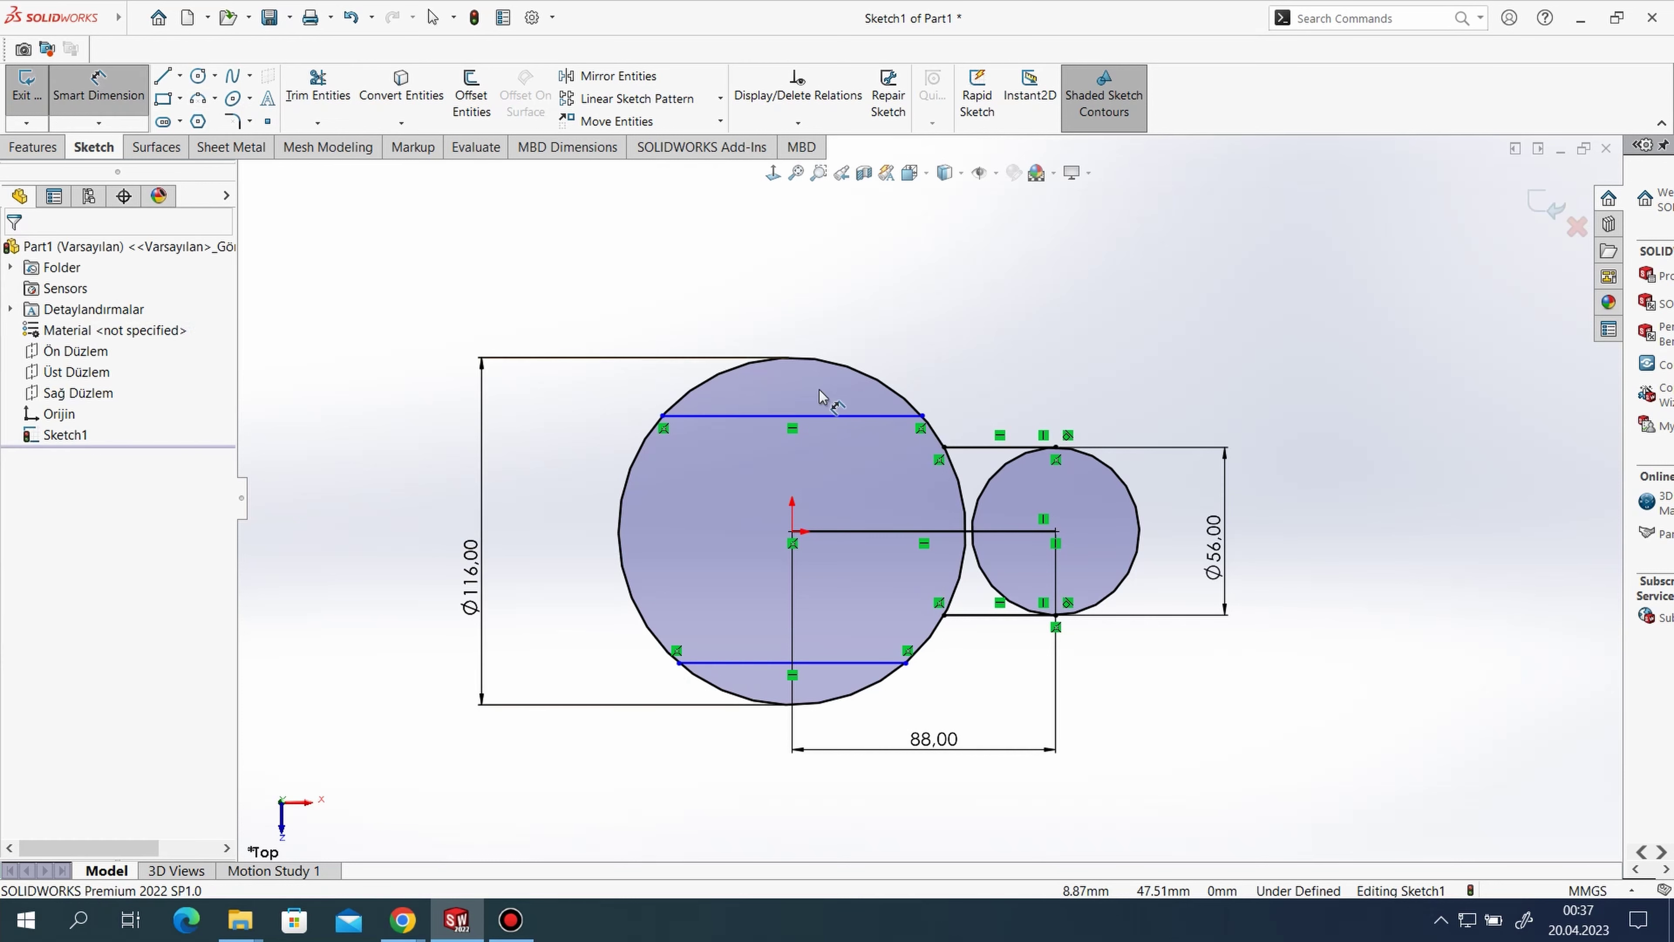
left_click(784, 416)
left_click(793, 320)
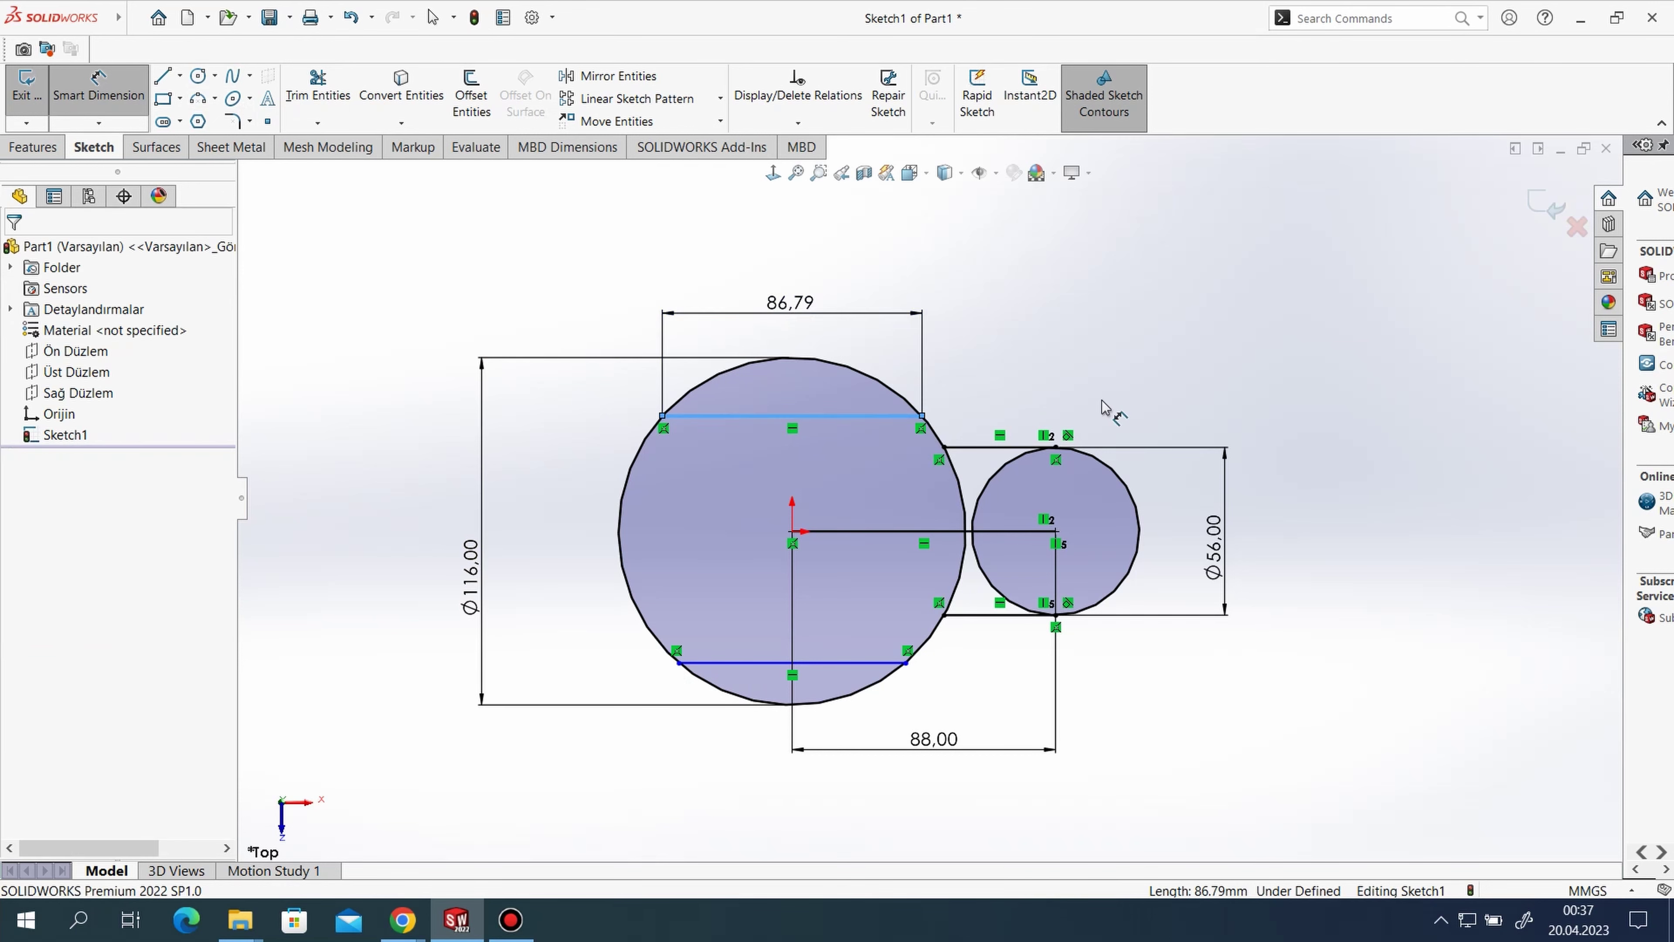
type("56")
key("Return")
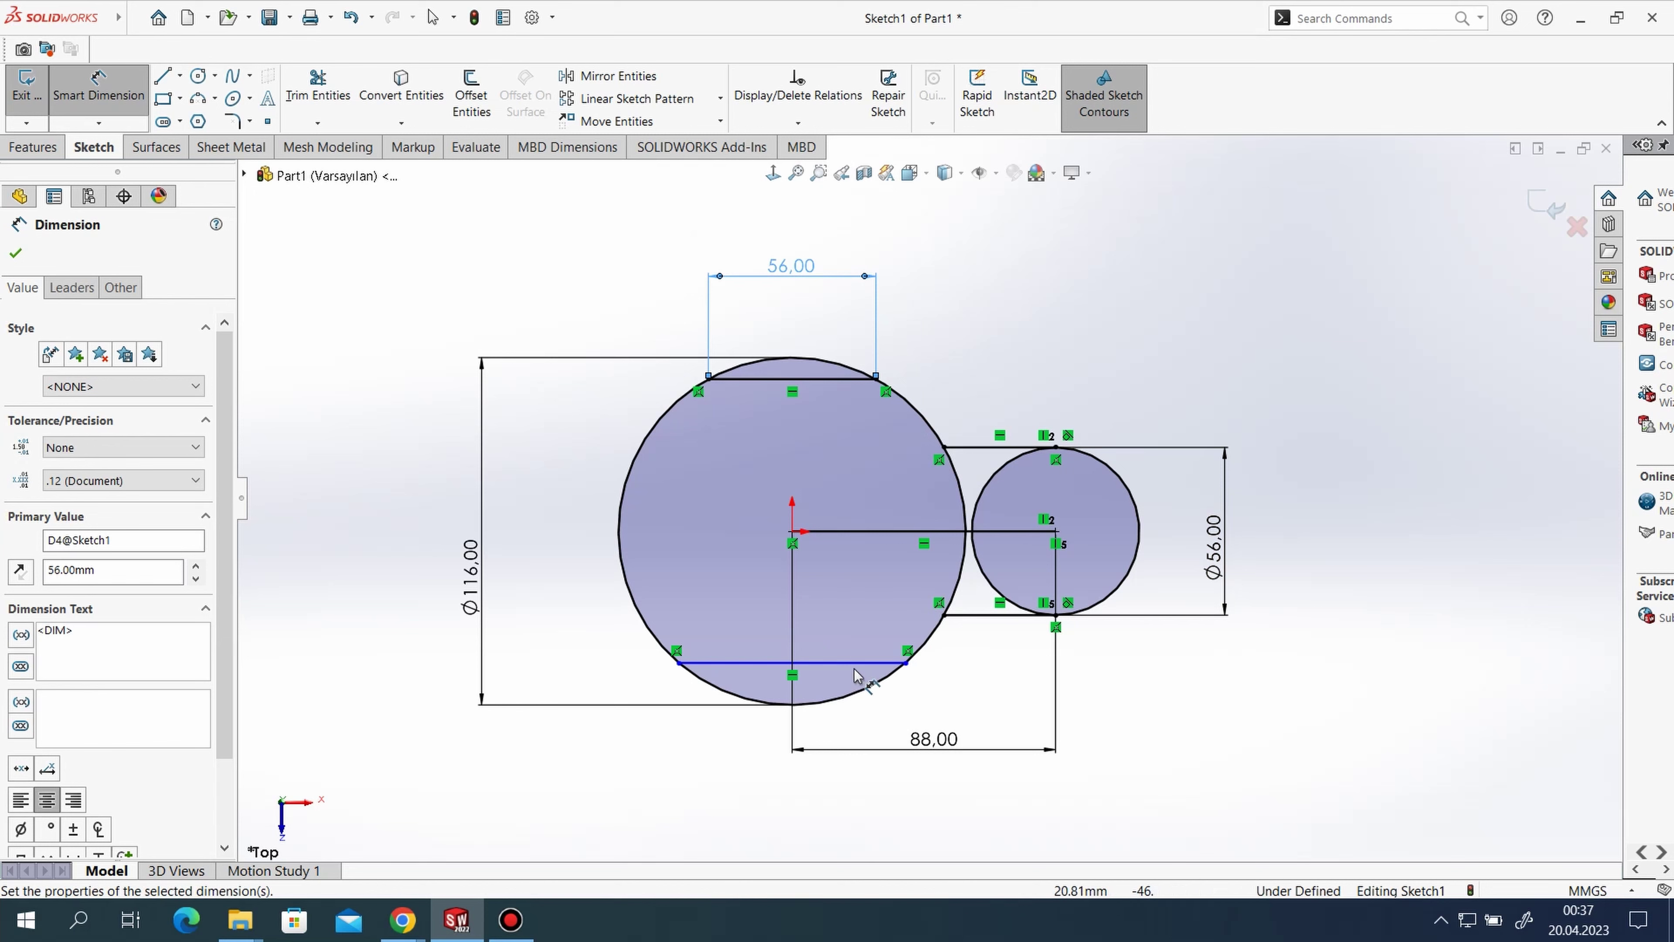
- Dimension the lower chord to 56 mm and exit the dimension tool
left_click(817, 662)
left_click(795, 775)
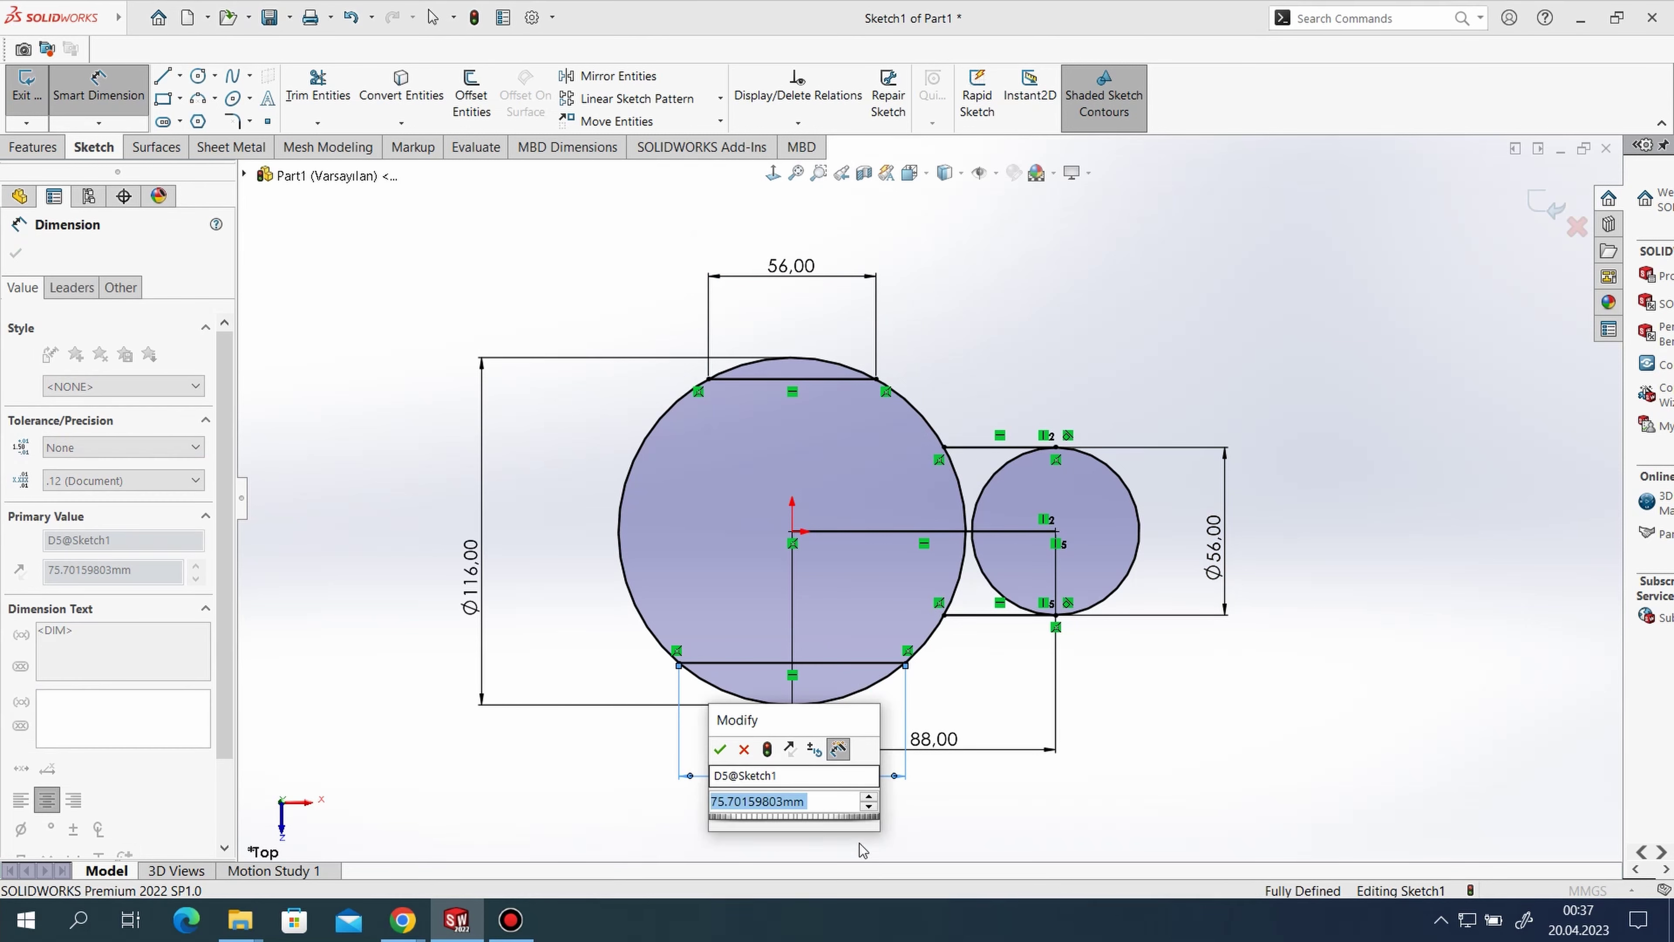
type("56")
key("Return")
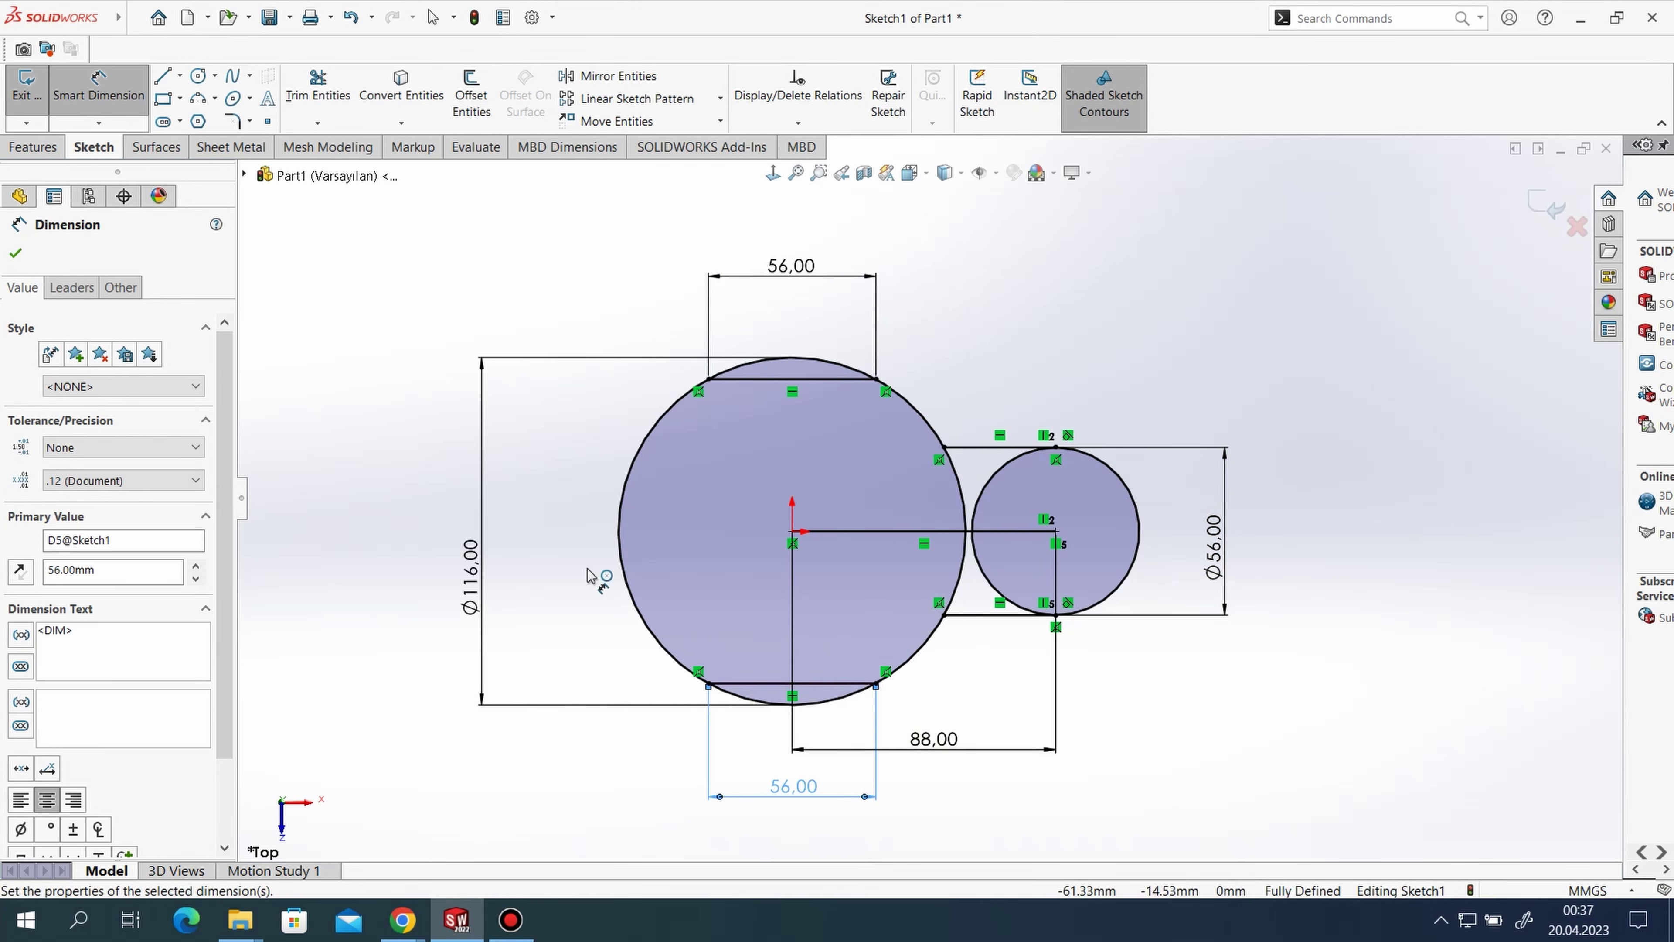
right_click(592, 578)
left_click(592, 612)
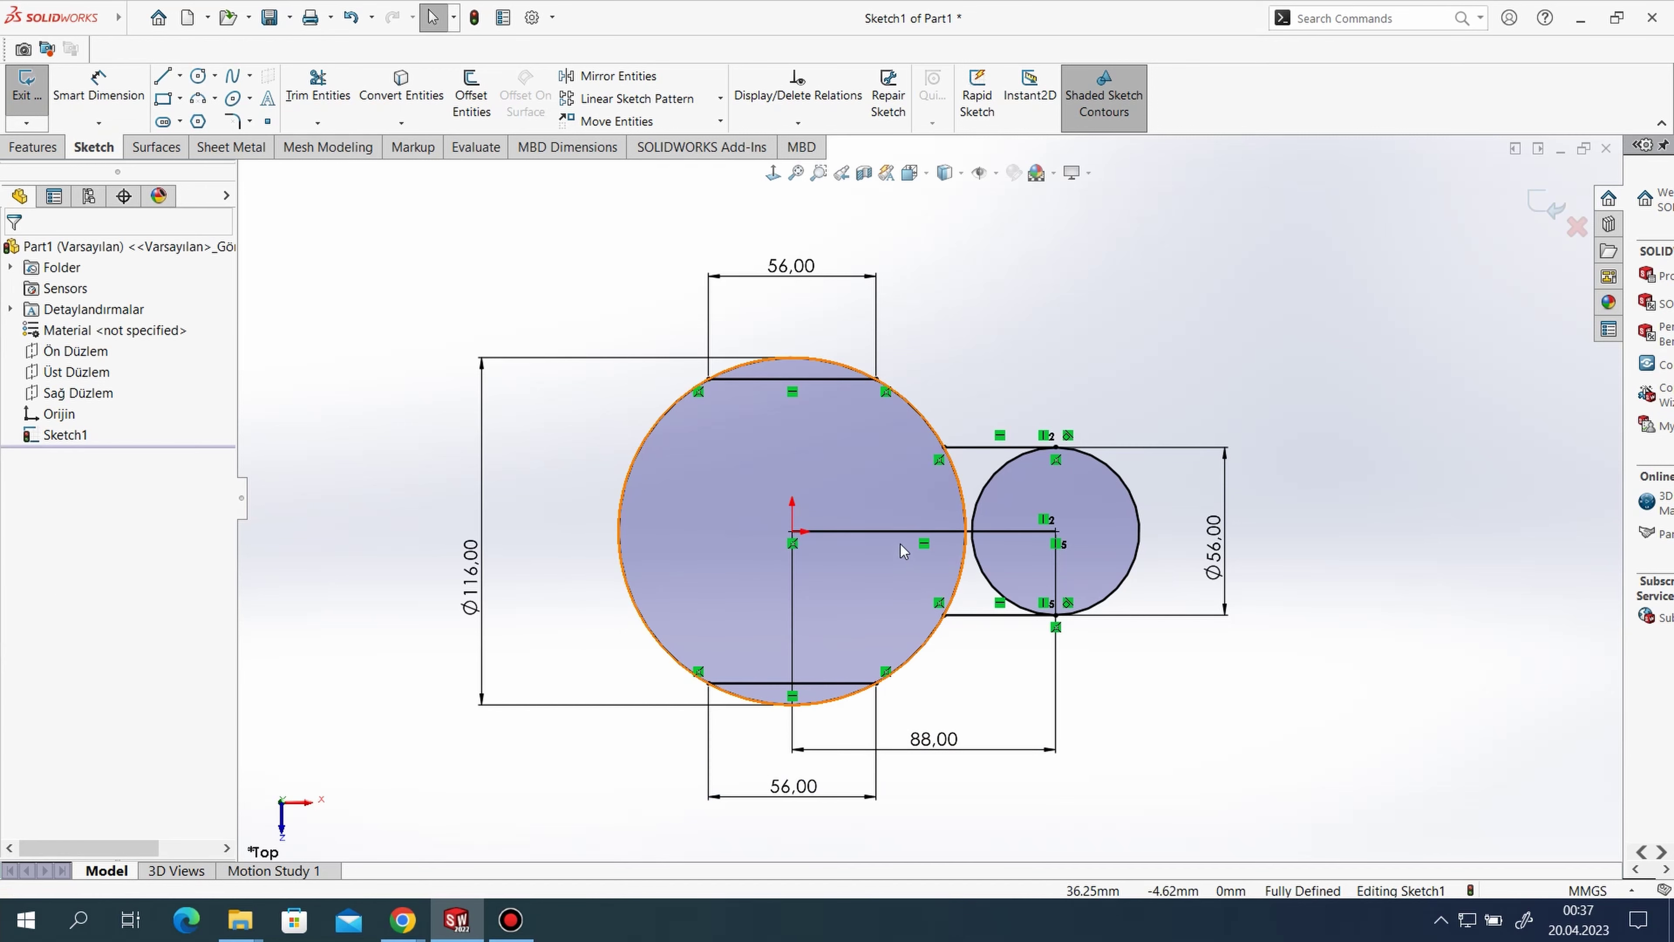
right_click(895, 531)
key("Escape")
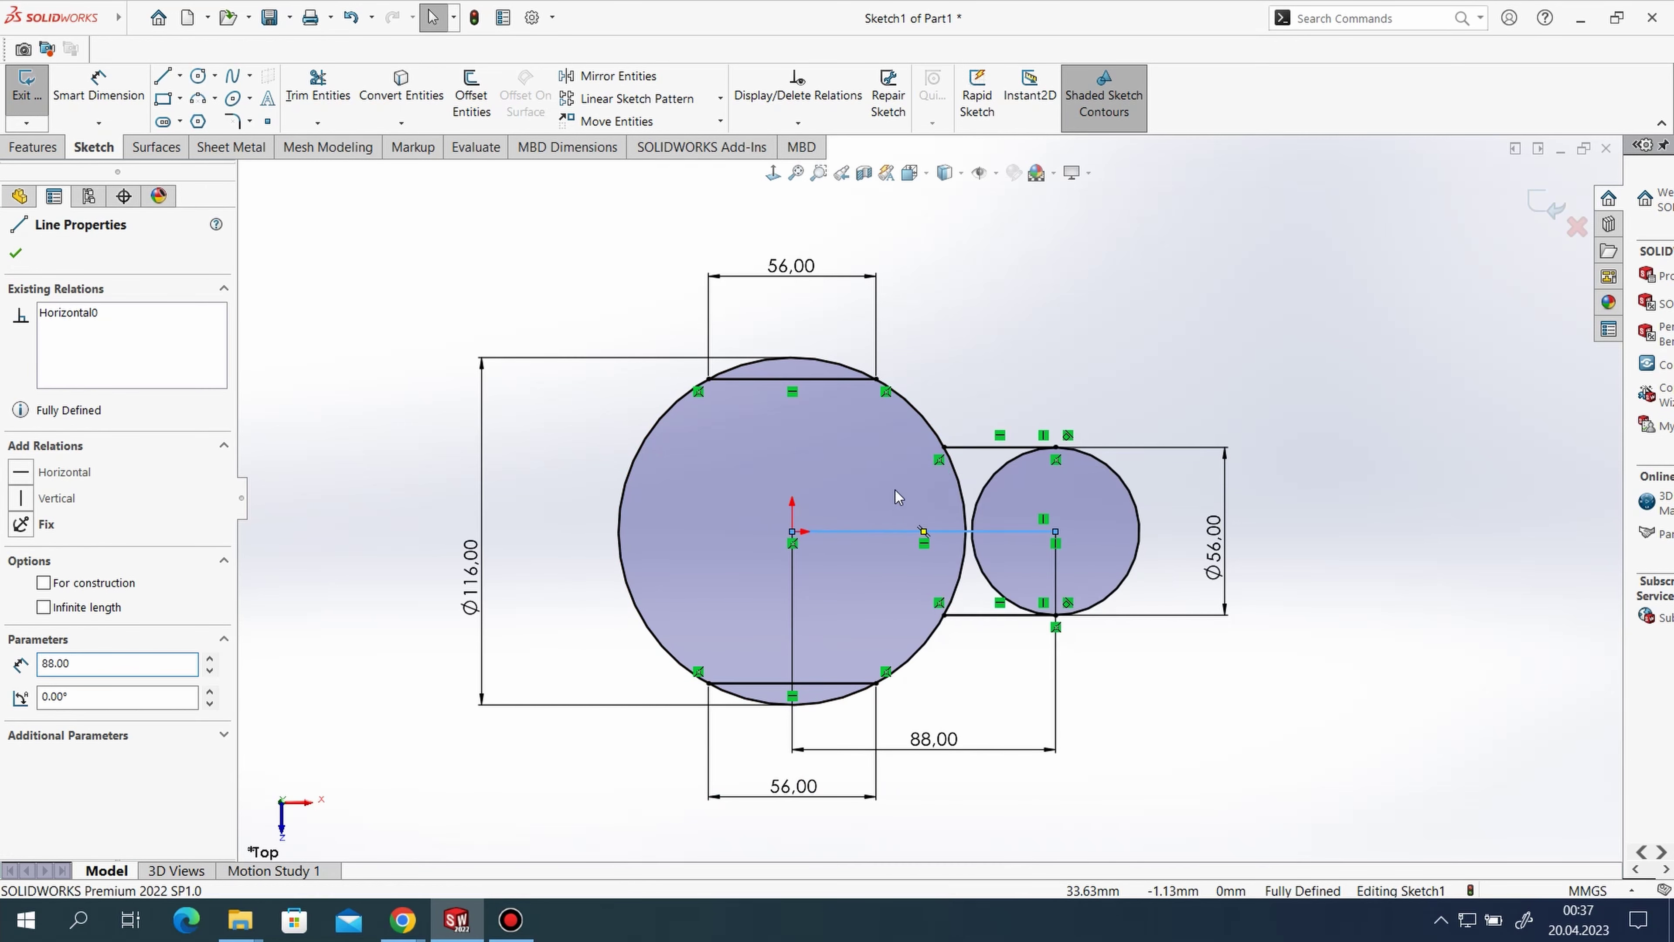
- Trim the overlapping inner arcs and the big circle's arcs beyond both chords
left_click(320, 91)
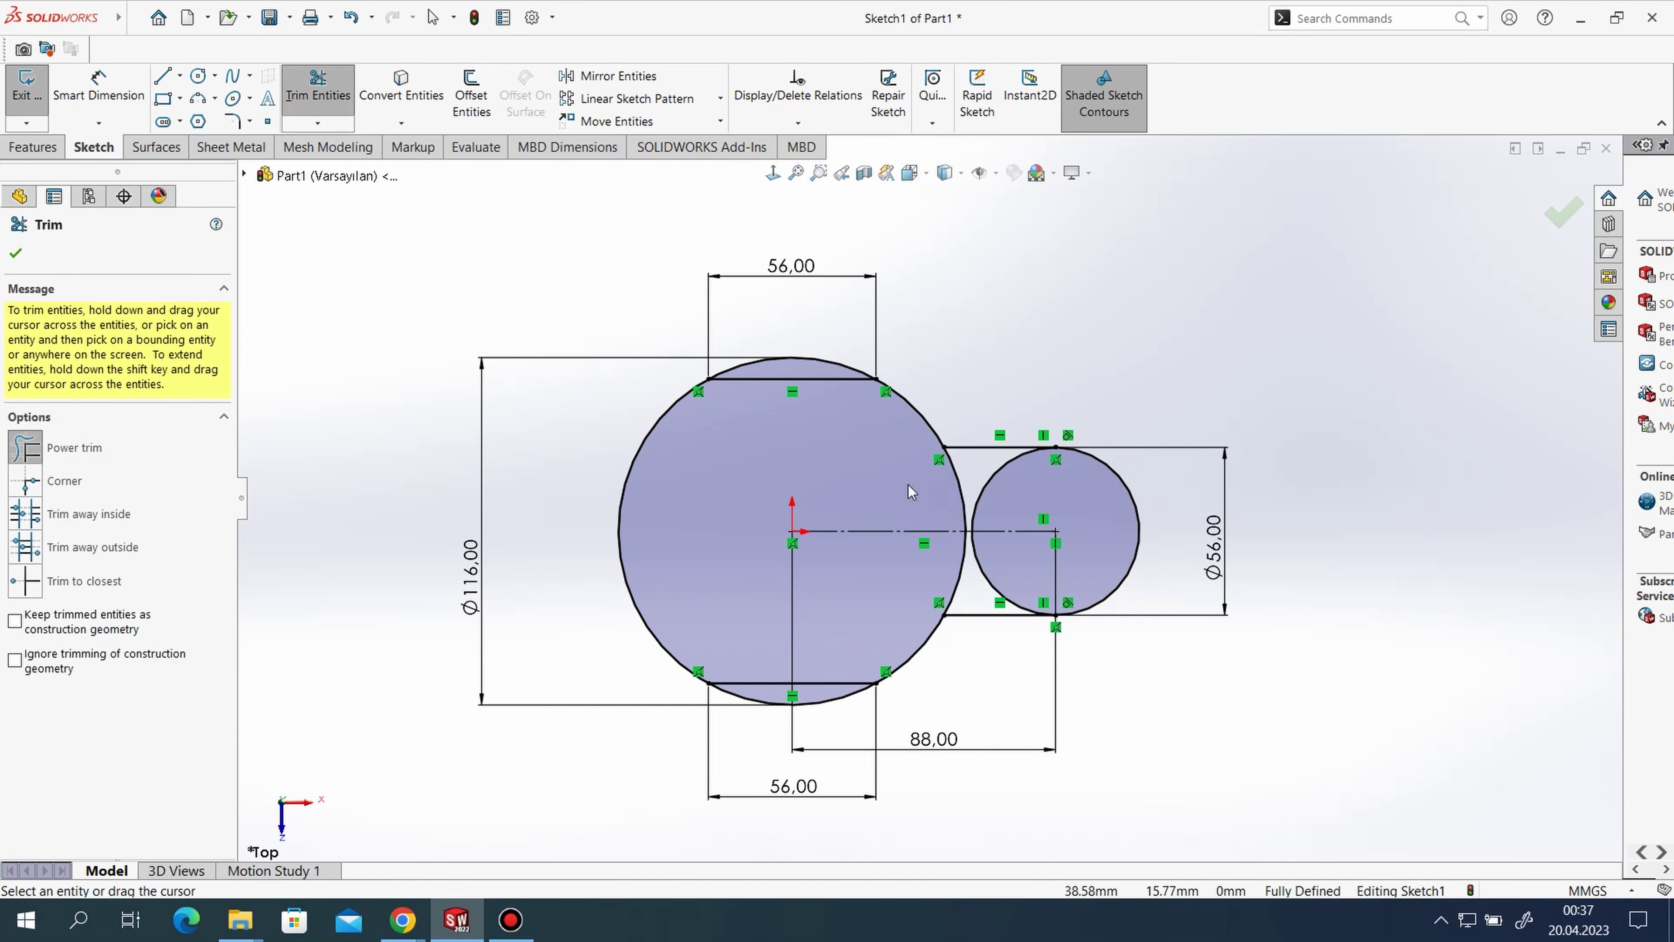
mouse_move(909, 491)
left_mouse_down()
mouse_move(990, 479)
mouse_move(940, 539)
mouse_move(936, 603)
left_mouse_up()
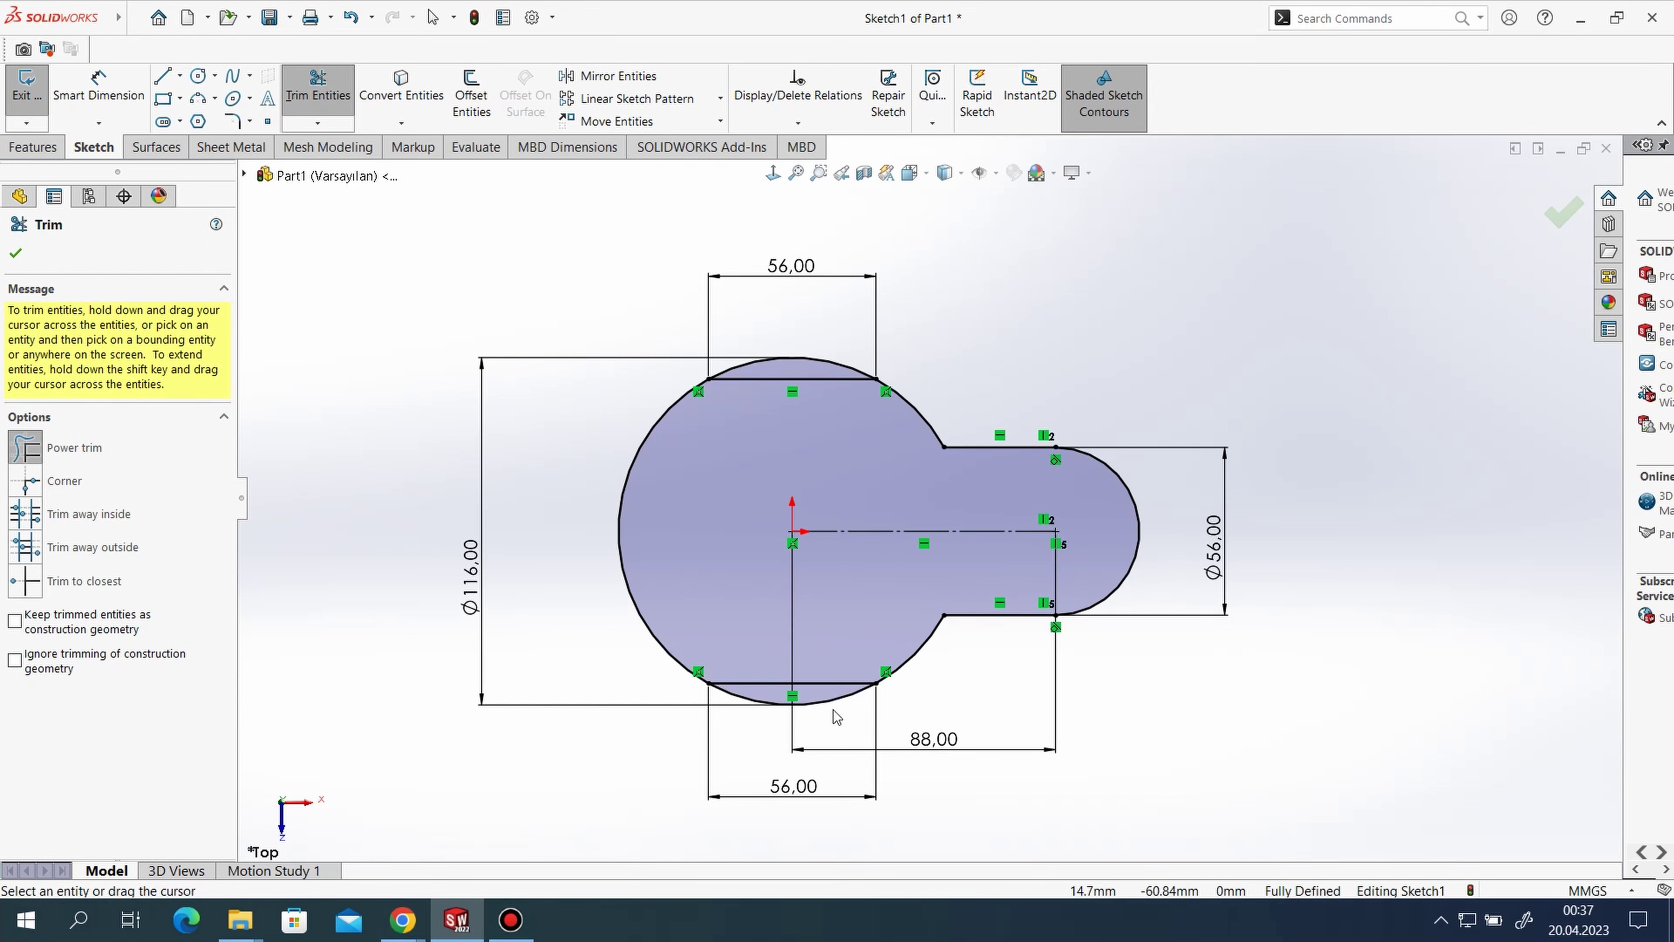
left_click_drag(833, 710, 830, 693)
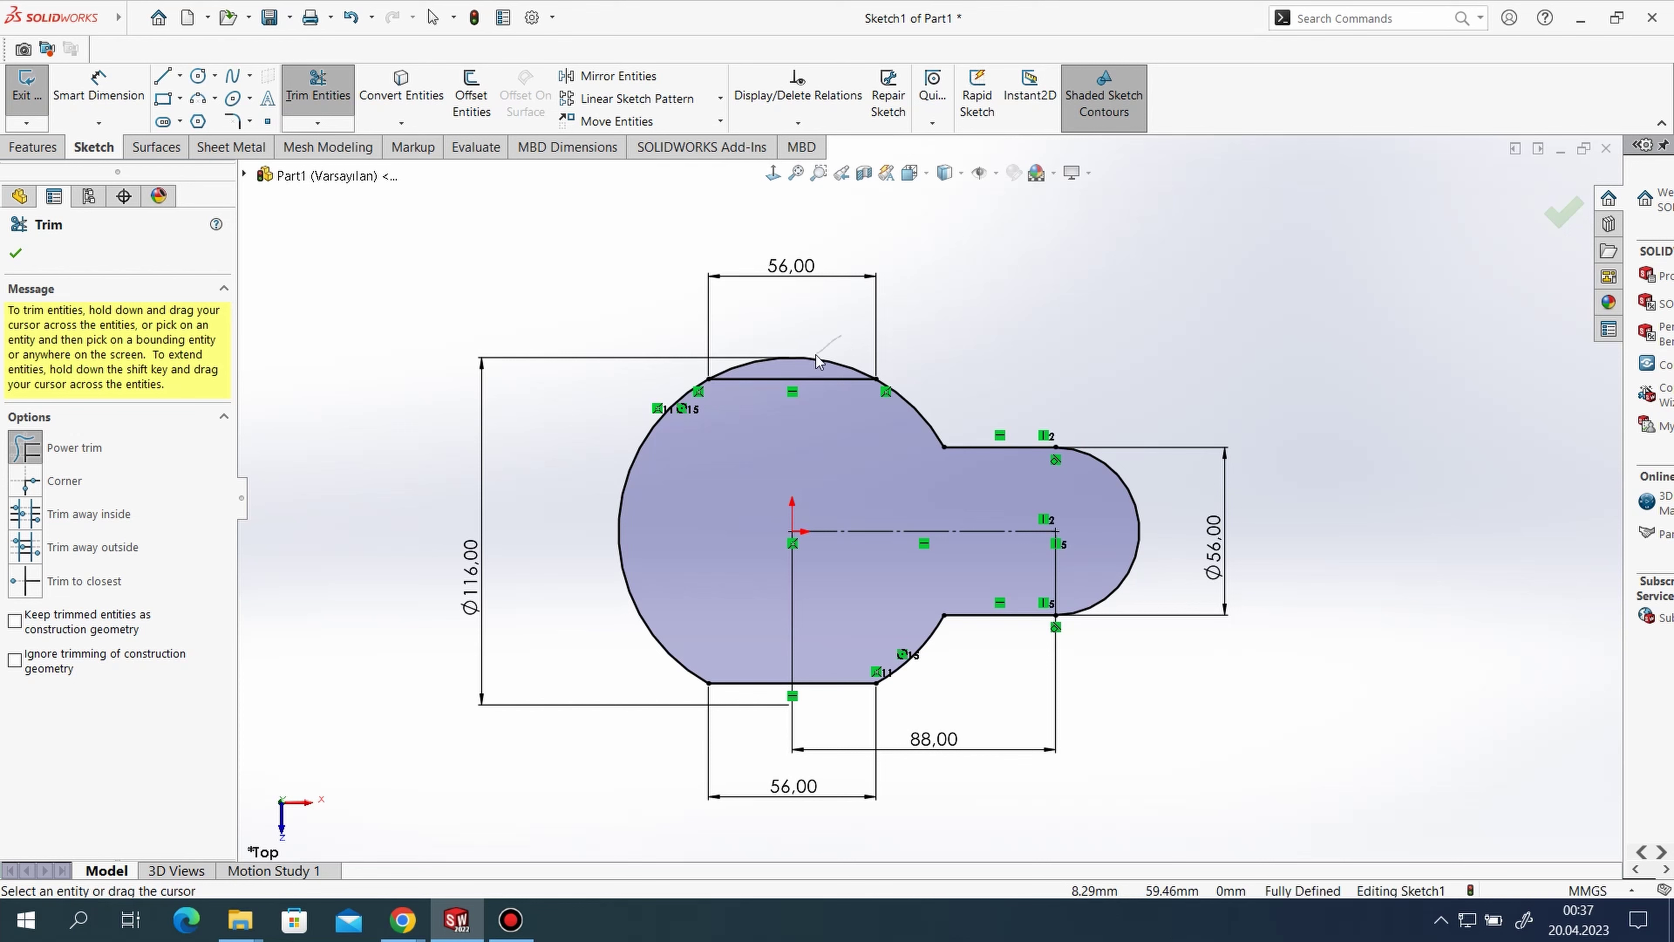
left_click_drag(816, 356, 810, 359)
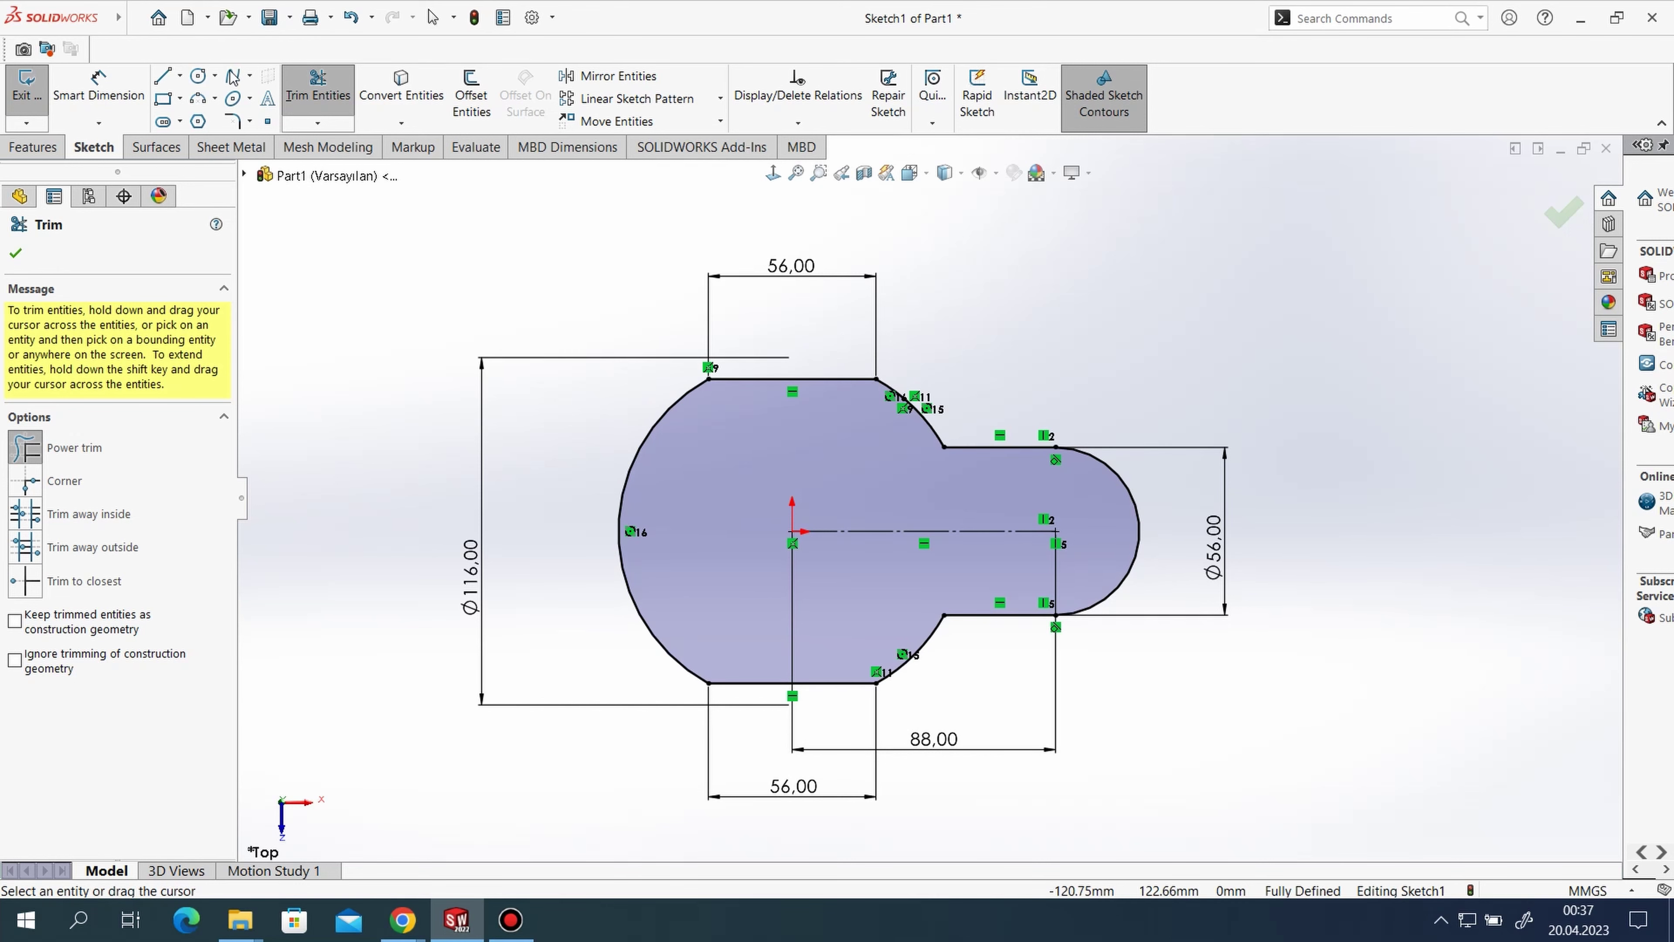
left_click(200, 78)
- Draw hole circles at the origin and at the rounded end's centre
left_click(792, 531)
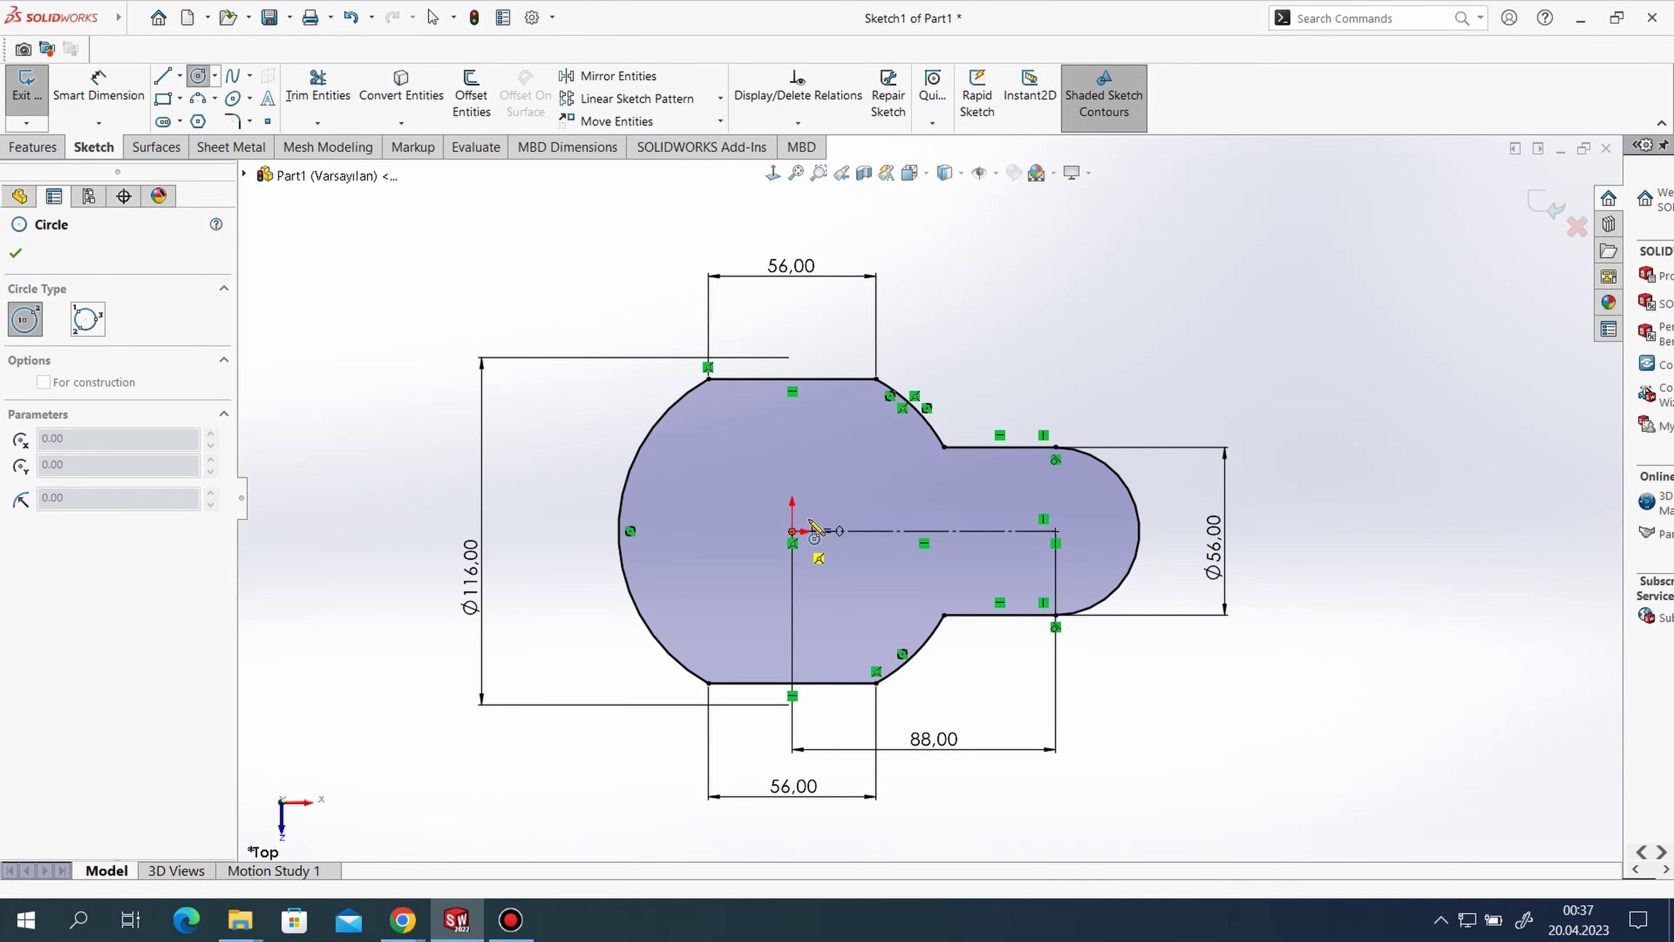
left_click(832, 510)
left_click(1055, 531)
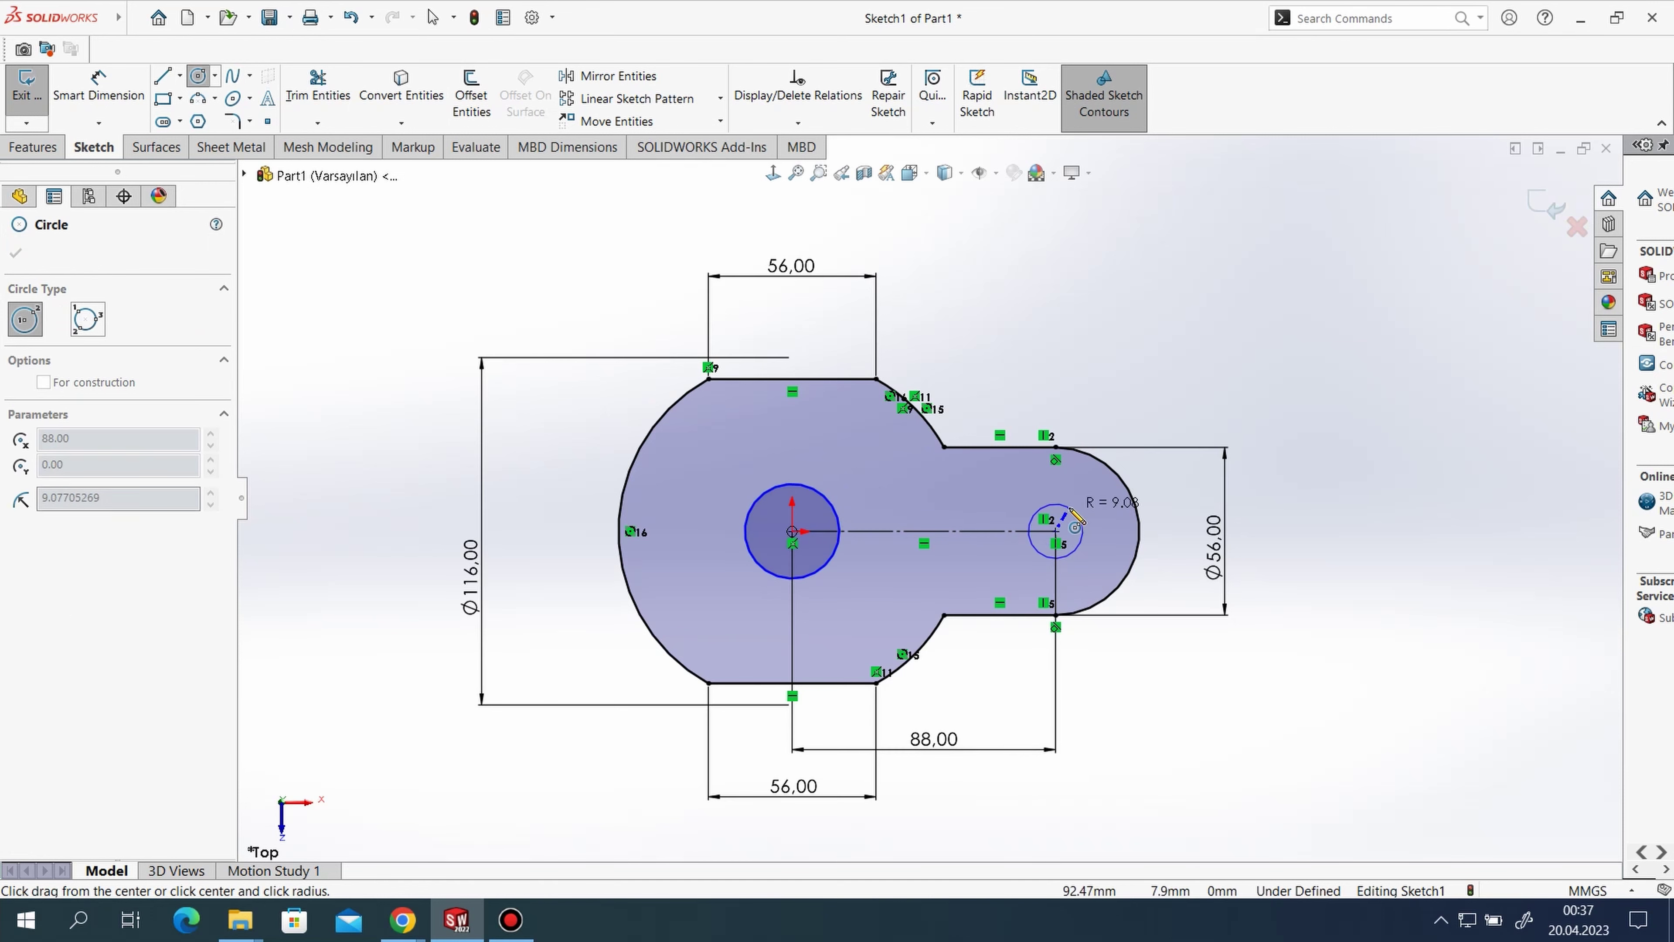
left_click(107, 89)
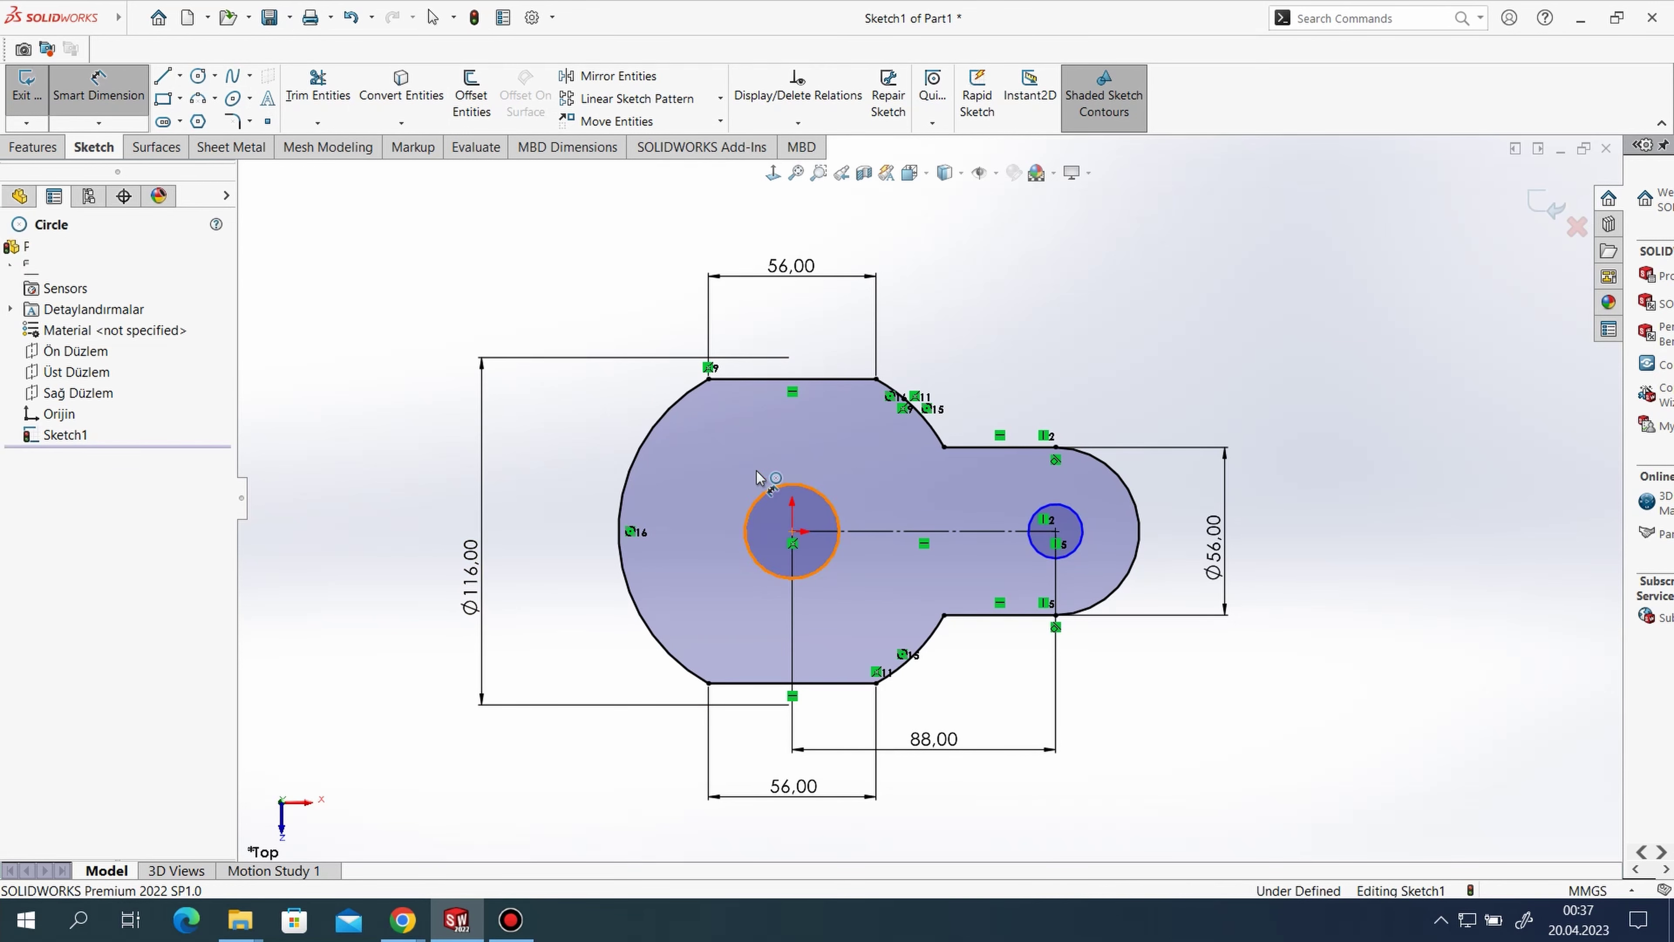
- Dimension the origin hole Ø28 and the right-hand hole Ø22
left_click(760, 494)
left_click(721, 473)
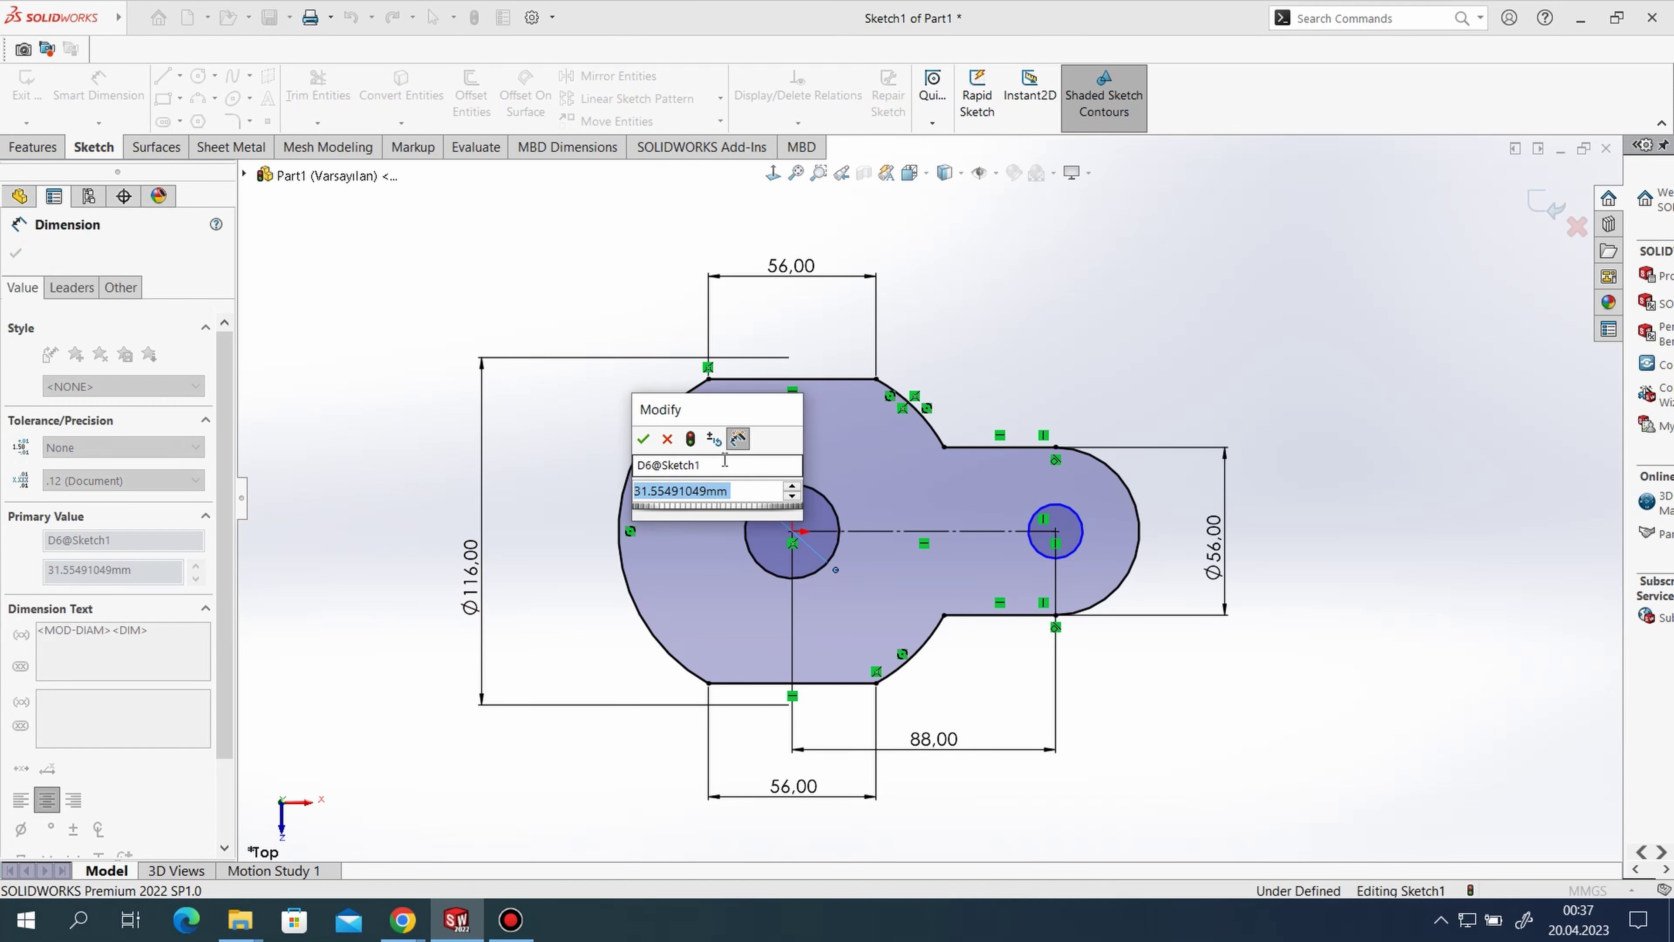
type("28")
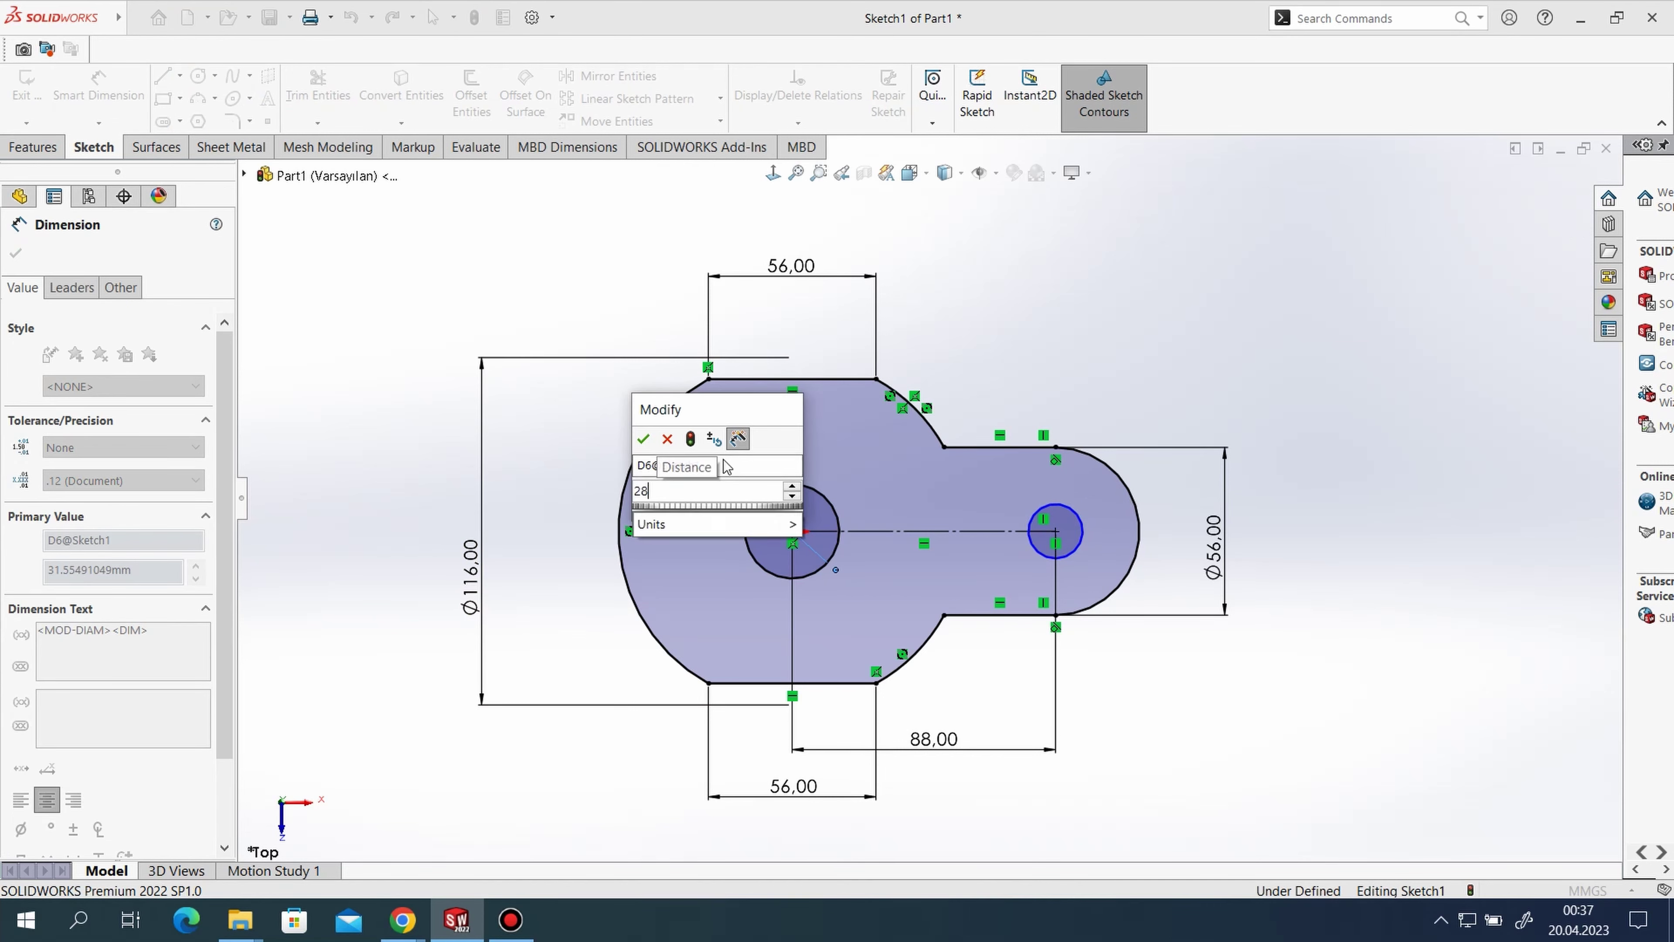
key("Return")
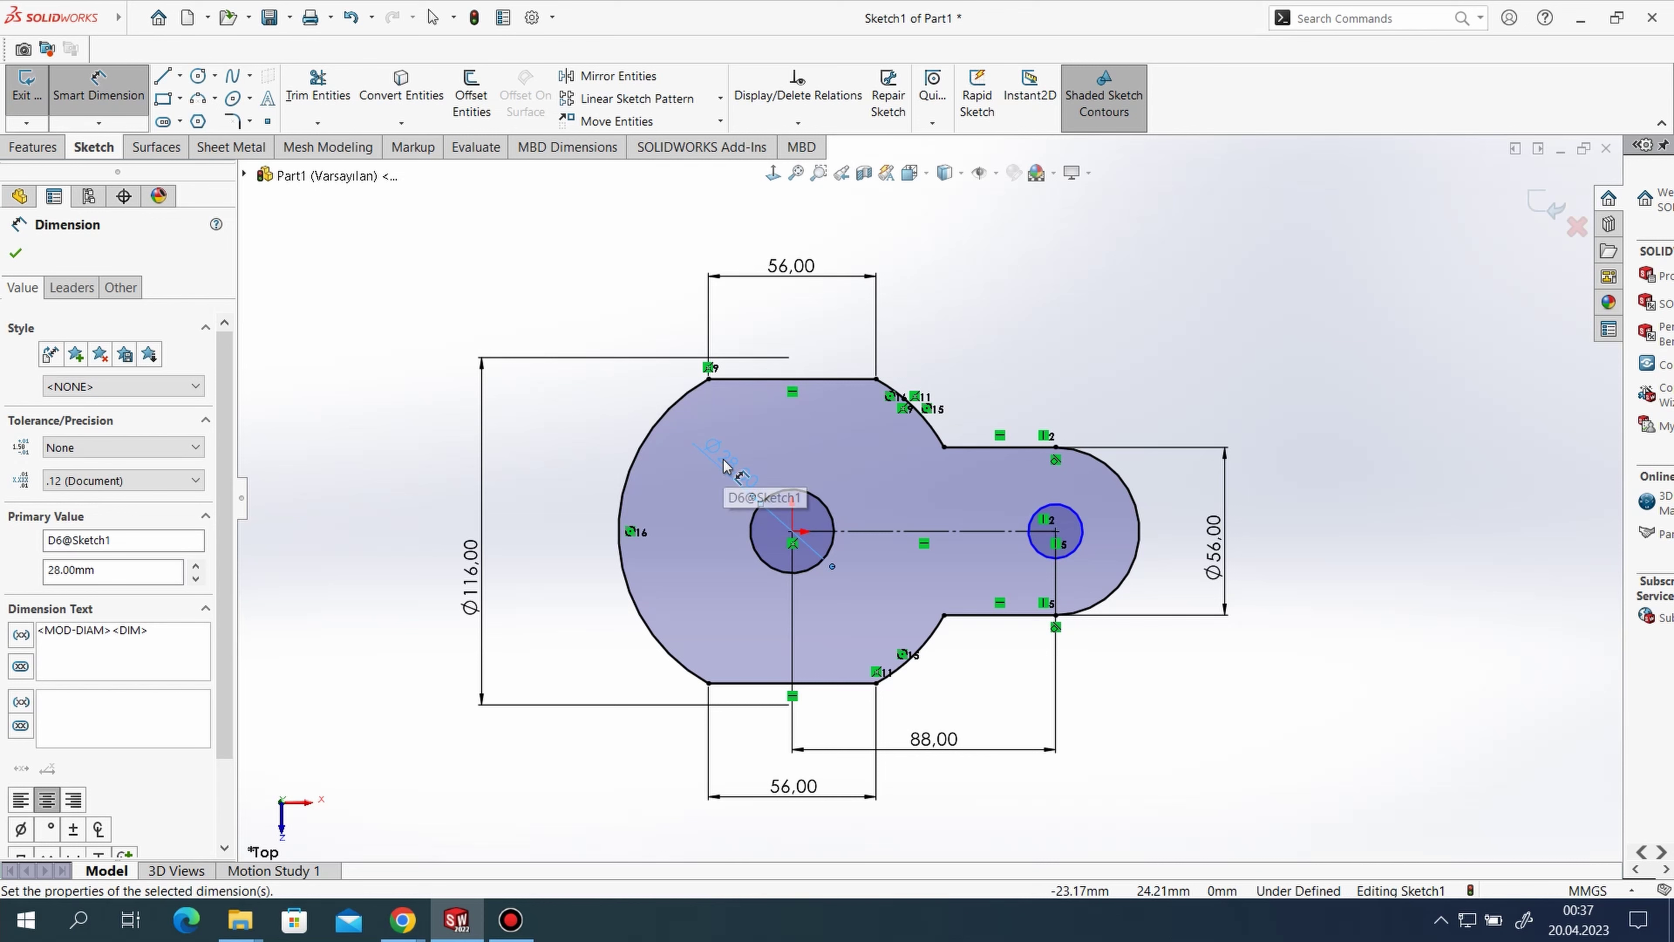
left_click(1085, 542)
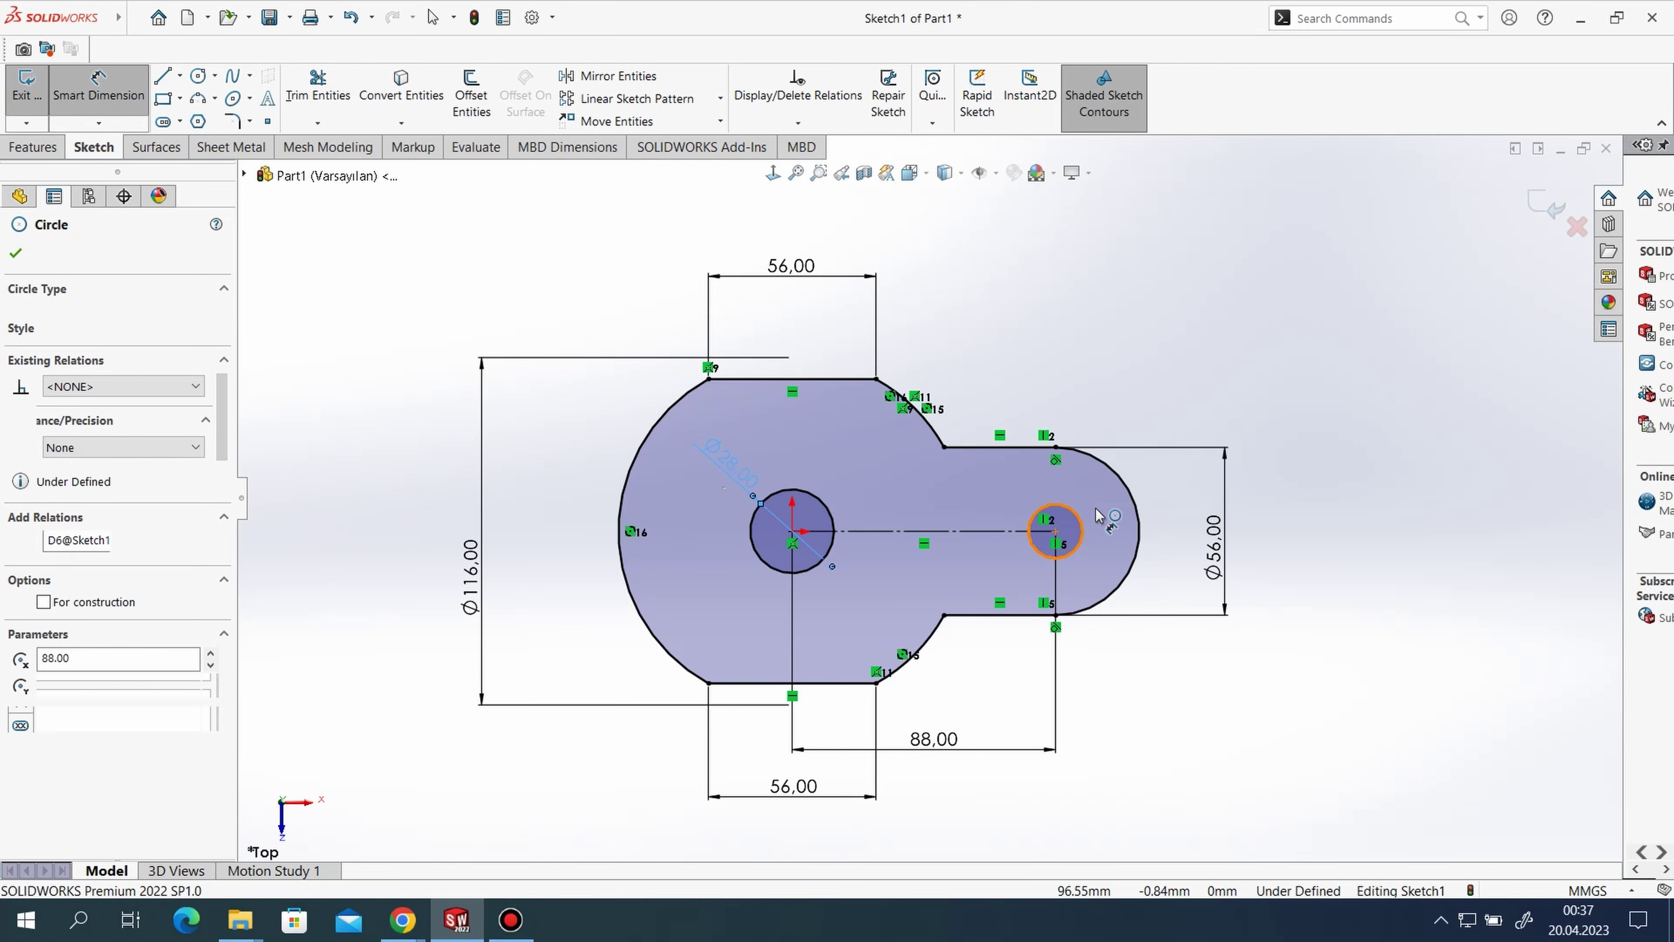
left_click(1131, 529)
type("22")
key("Return")
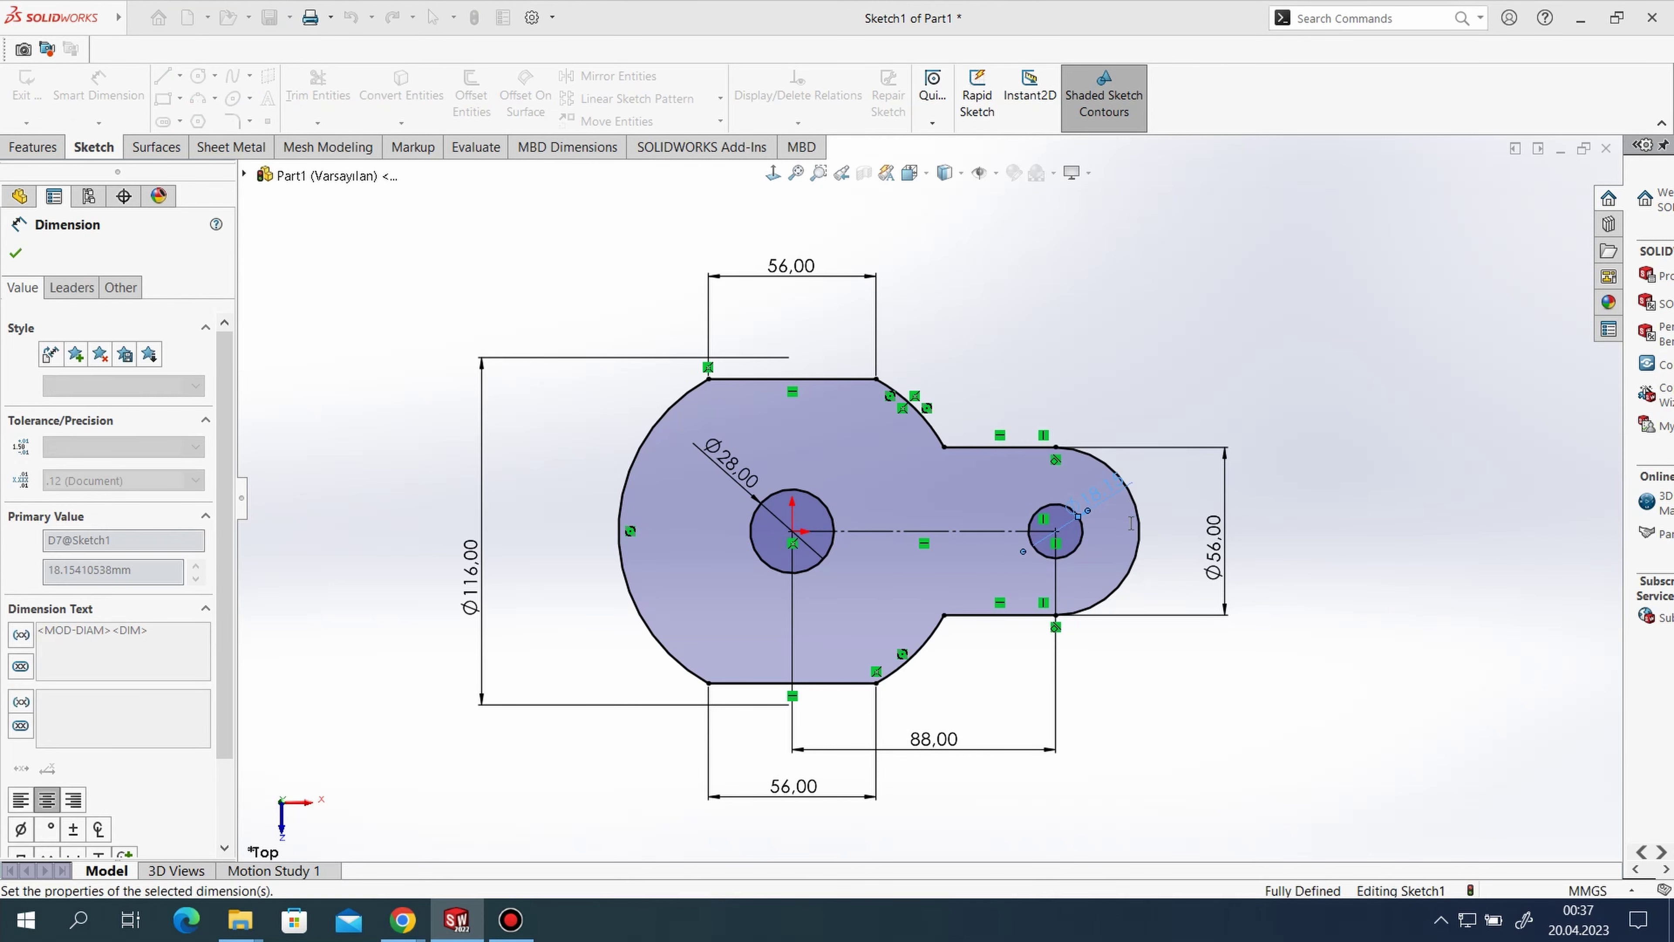
- Extrude the plate sketch 24 mm into a solid with two through holes
left_click(26, 149)
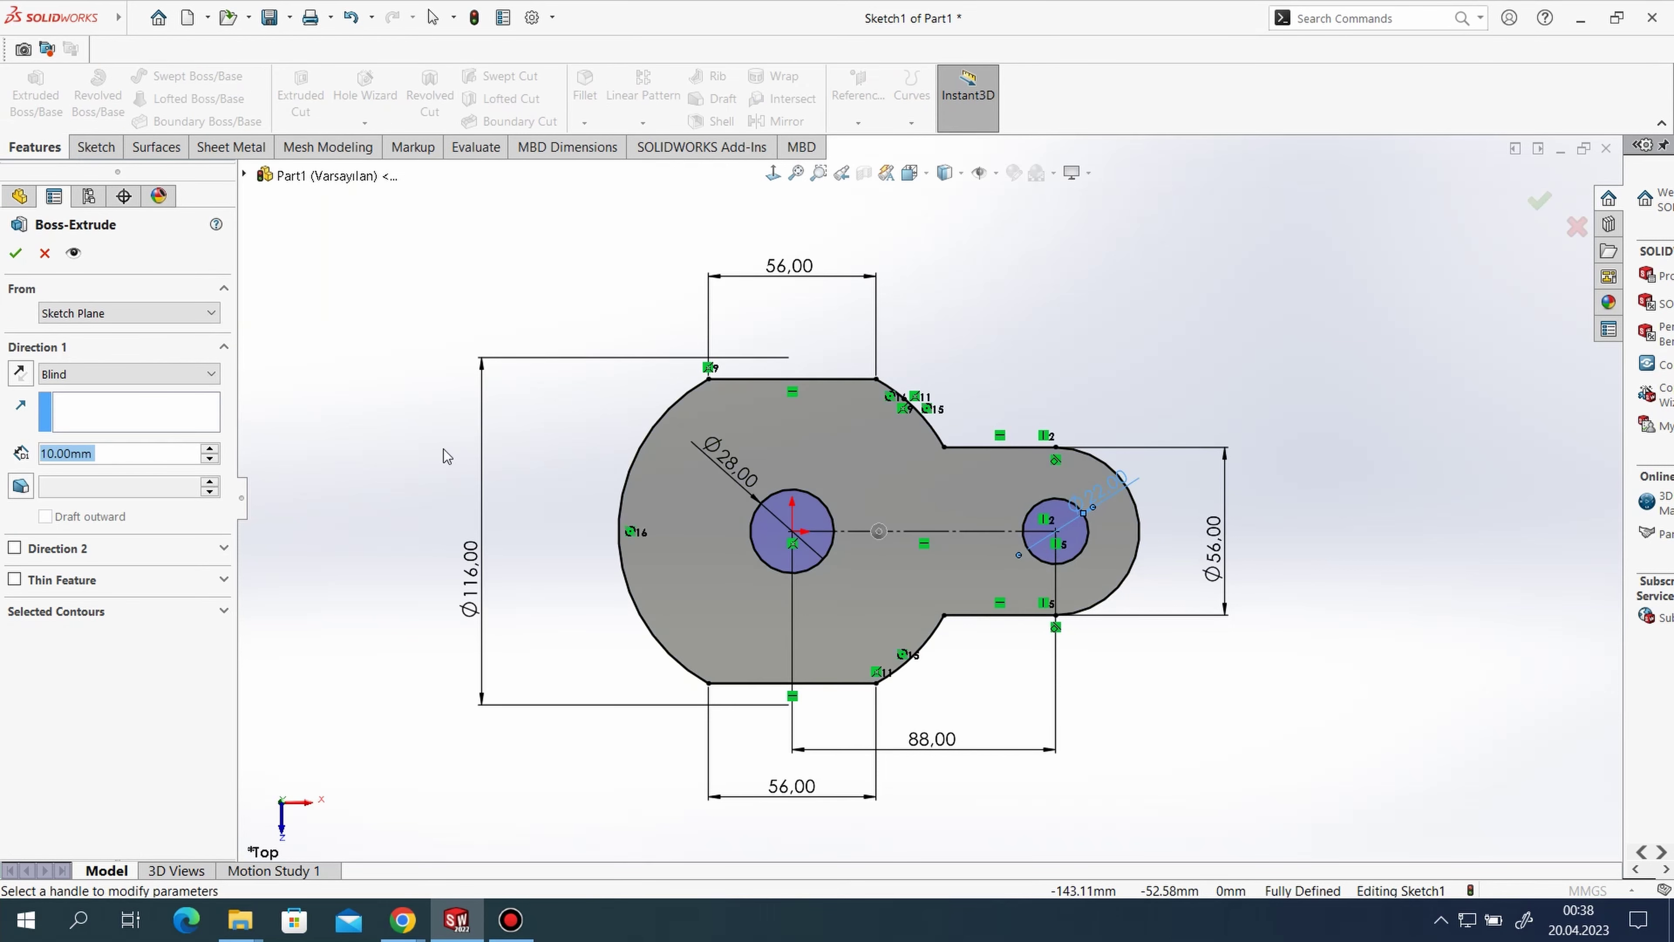
type("24")
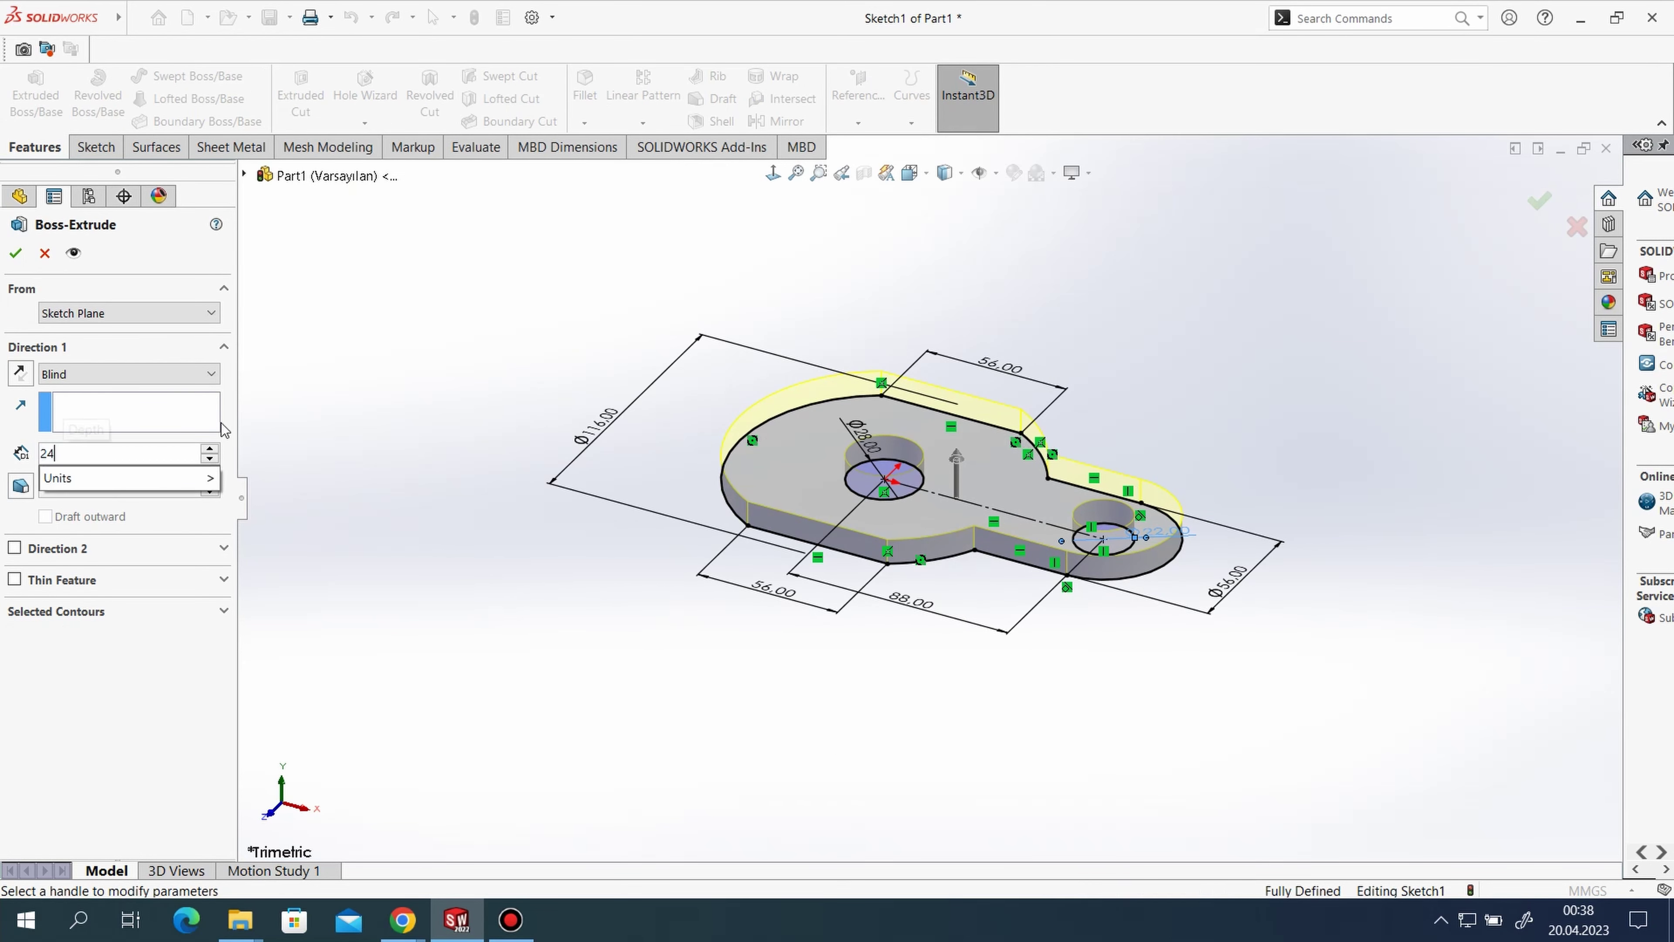
key("Return")
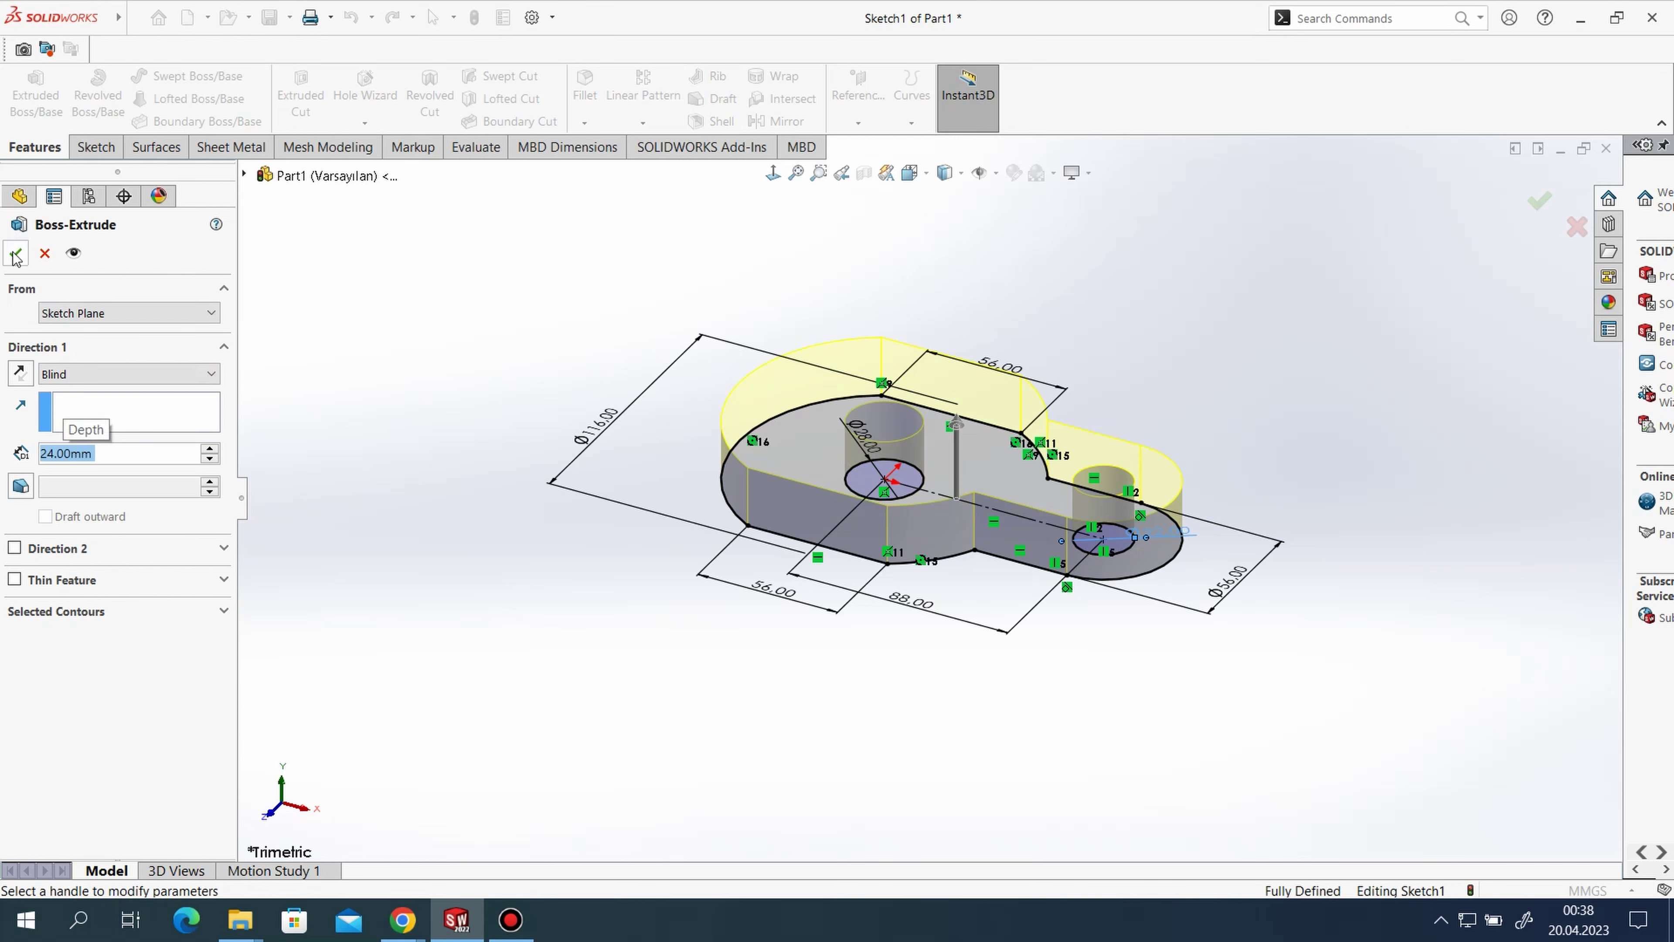
left_click(15, 252)
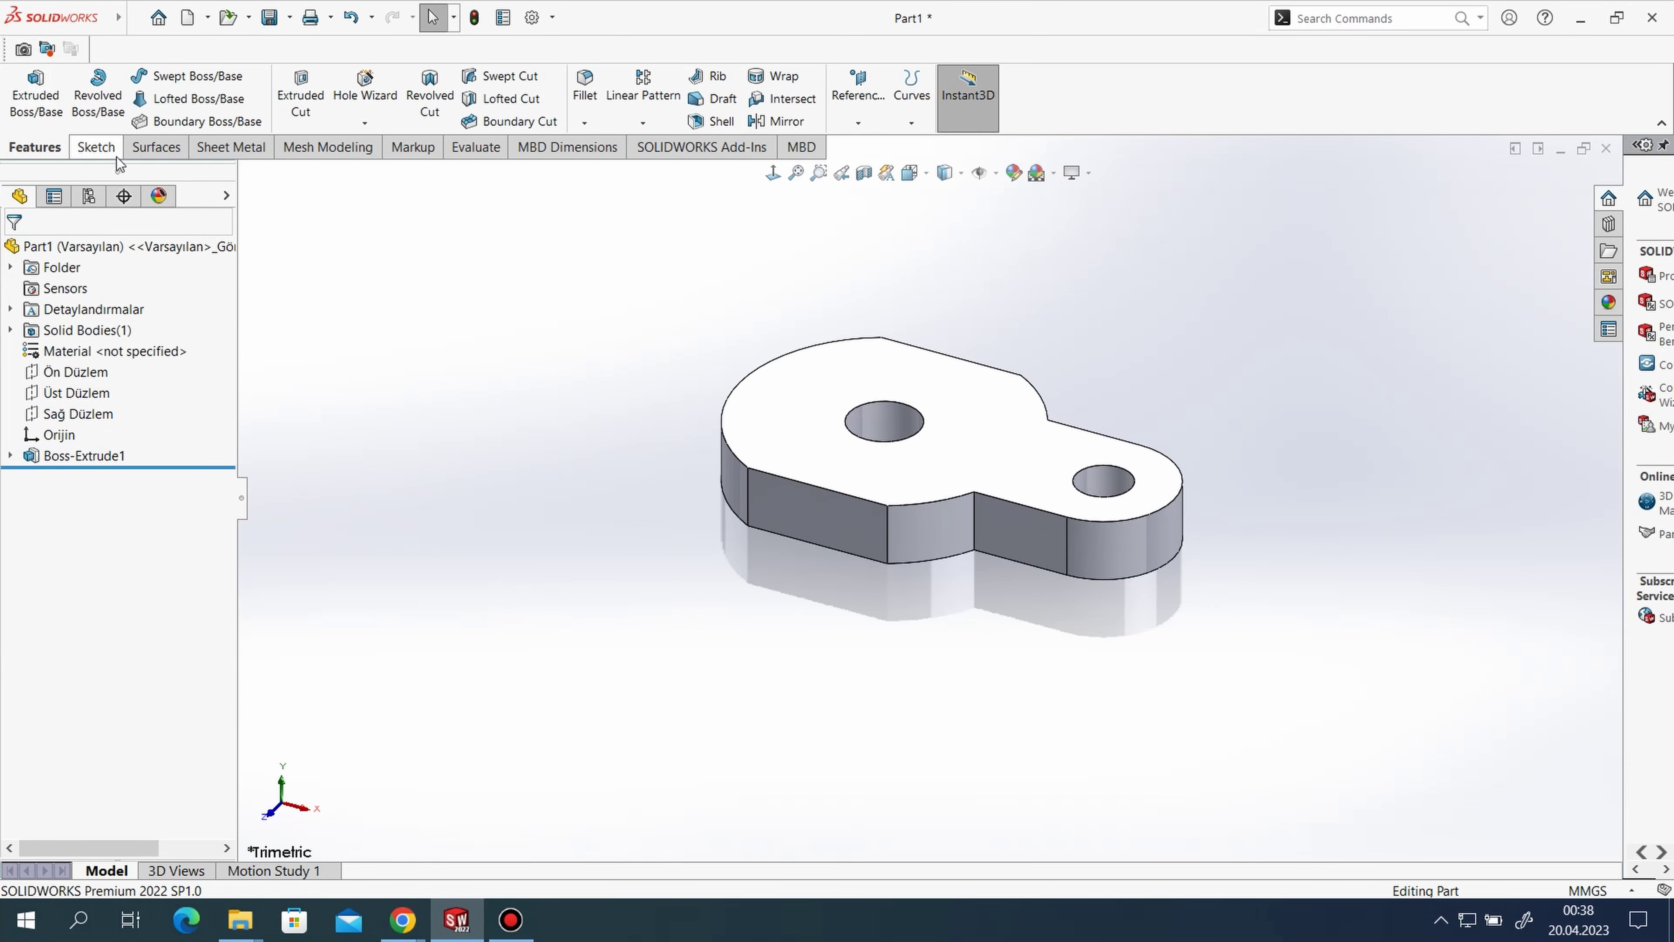
left_click(98, 147)
- On the plate's top face, sketch two concentric circles centred on the origin
left_click(26, 86)
left_click(834, 445)
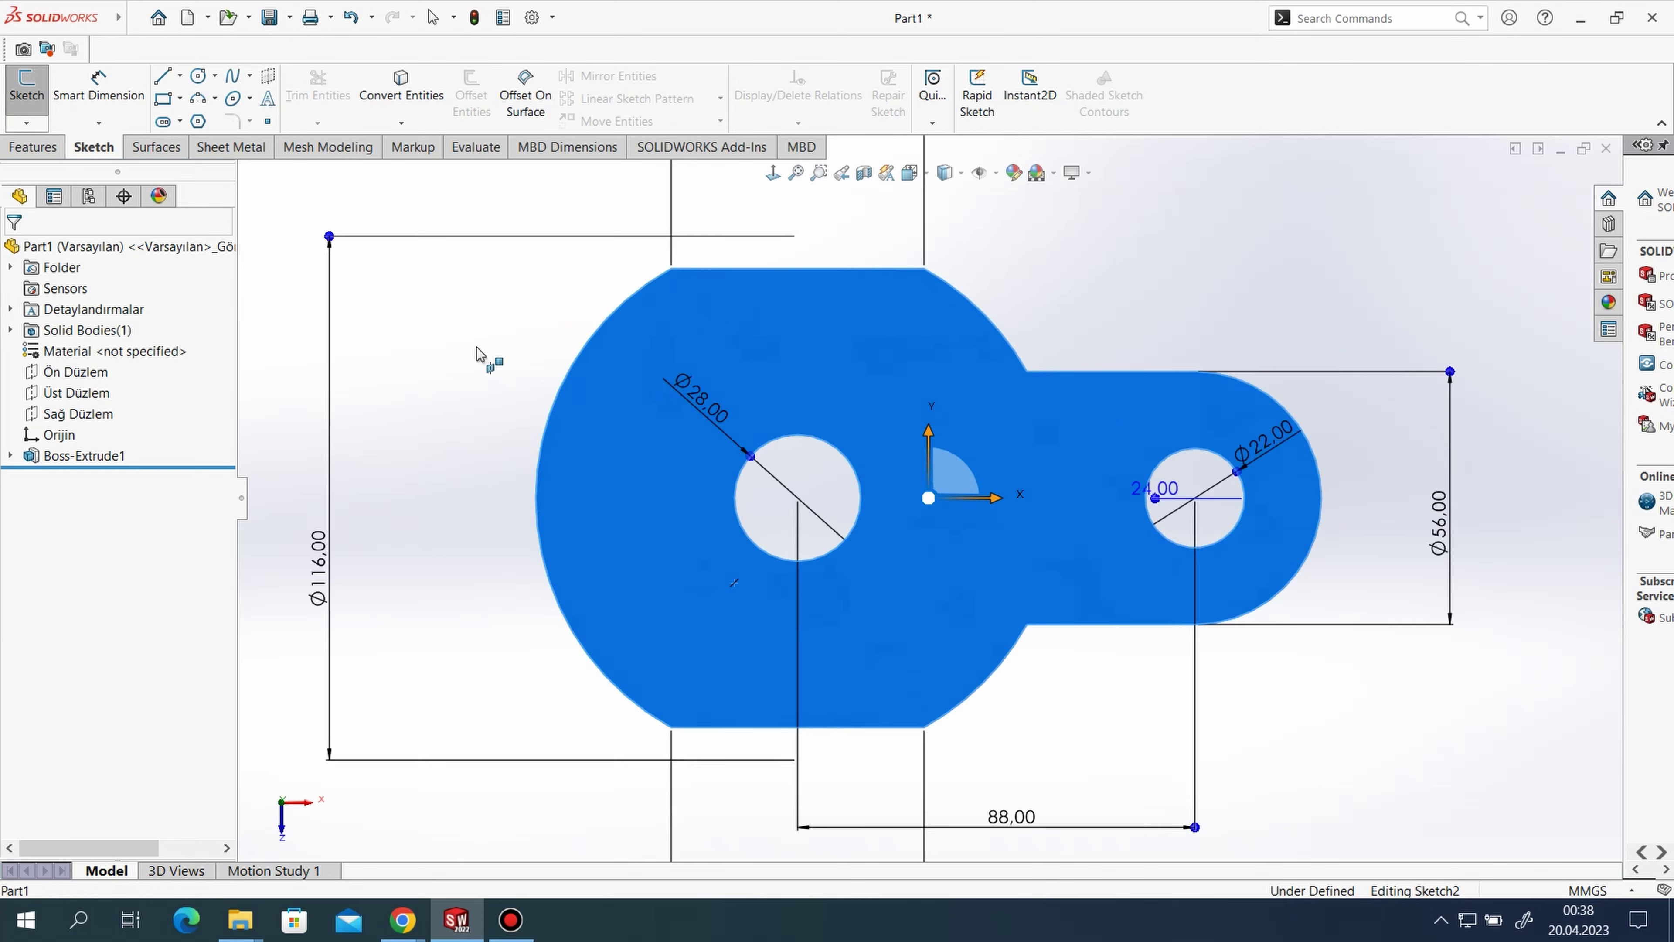
left_click(199, 79)
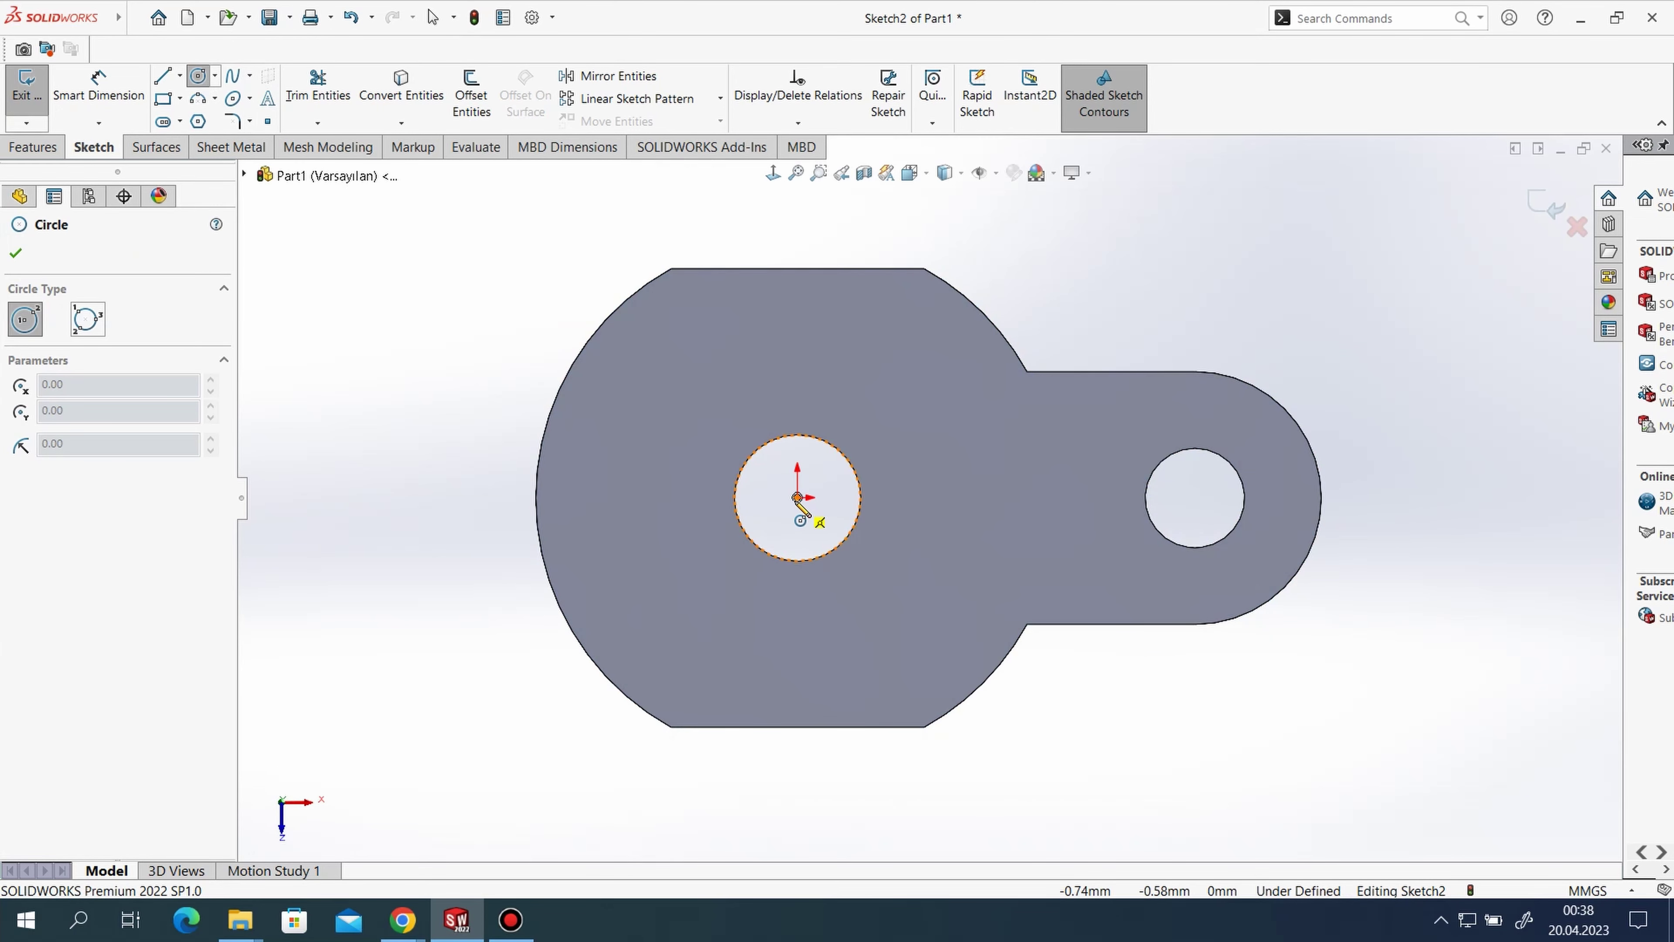
left_click(798, 498)
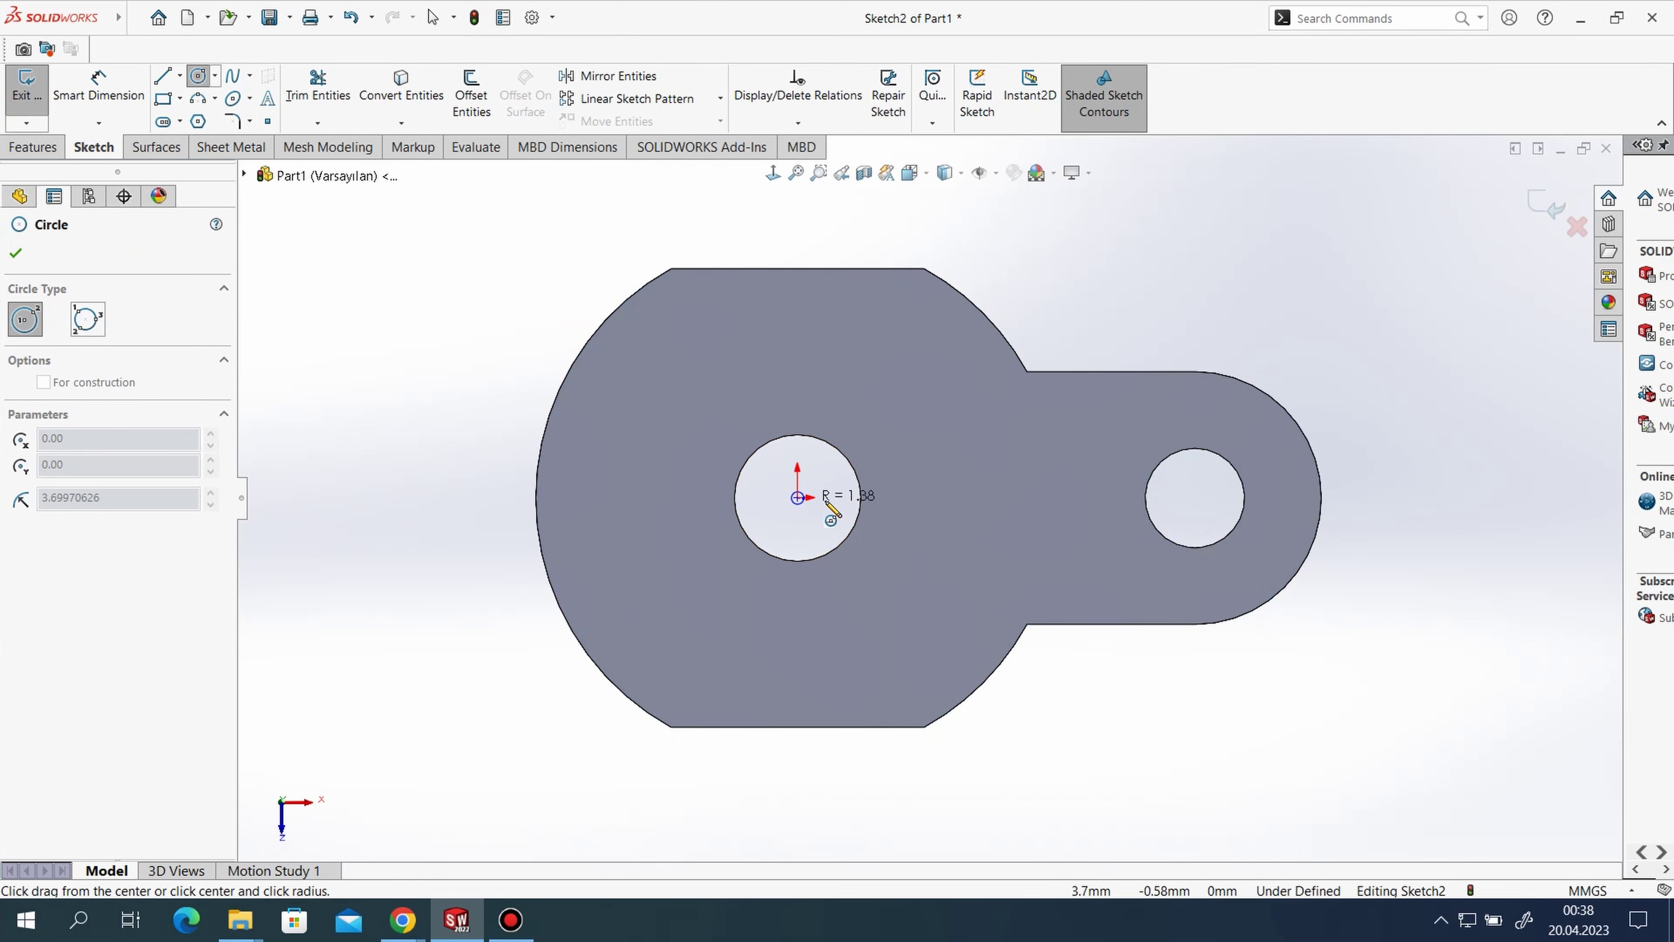
left_click(870, 501)
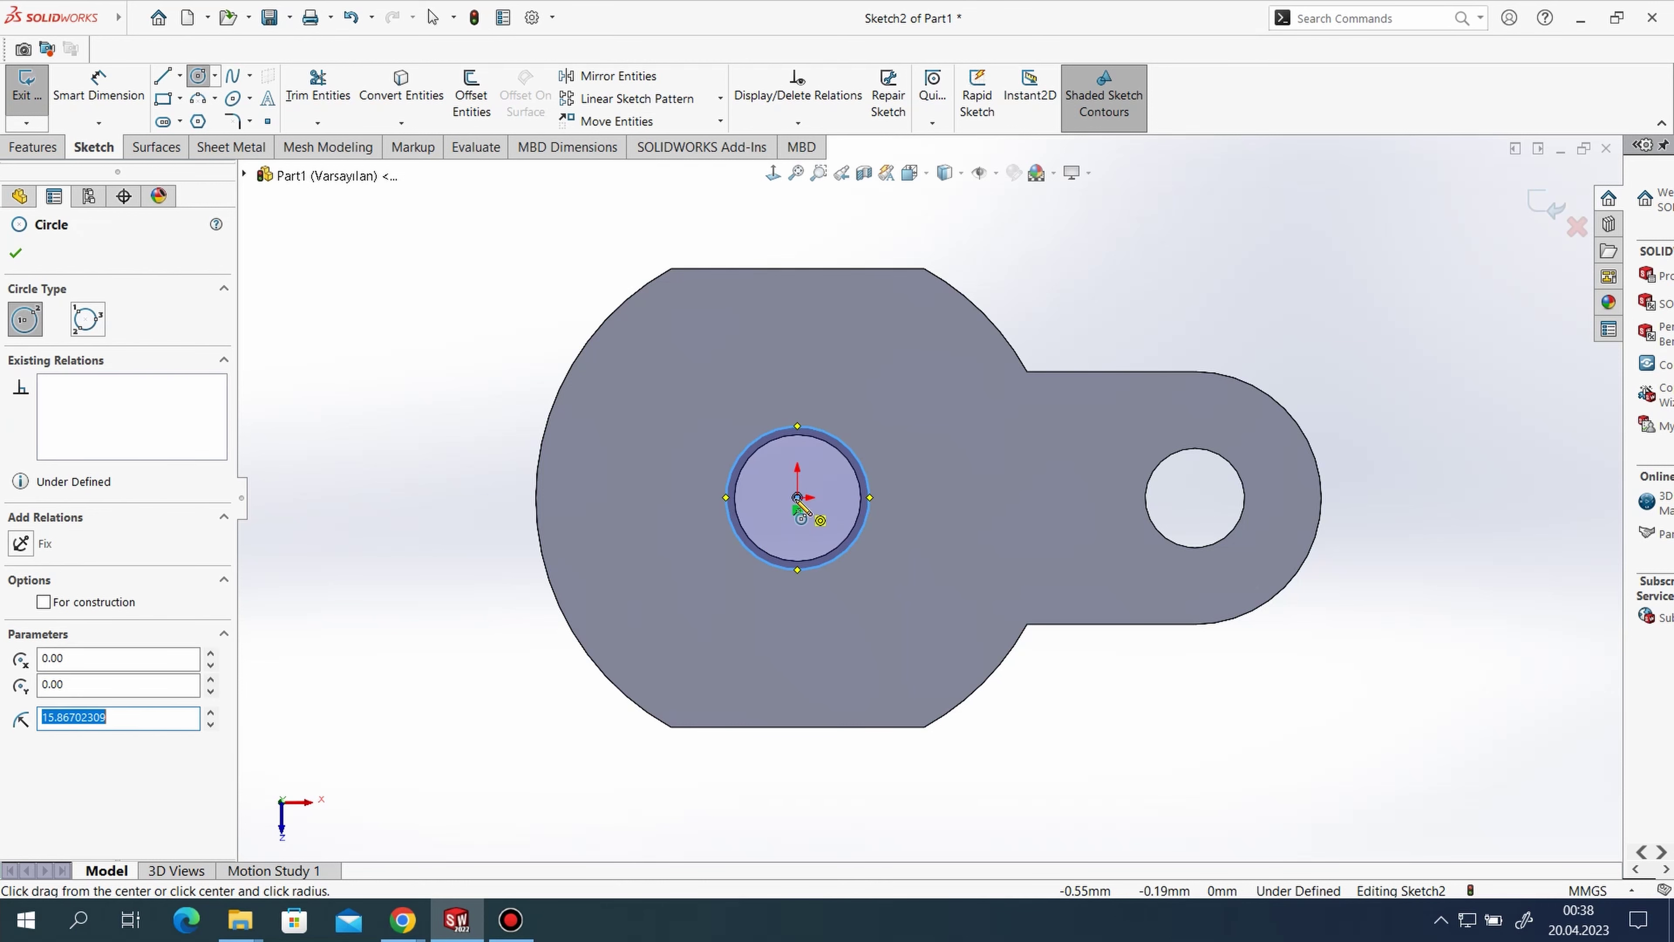
left_click(798, 498)
left_click(880, 415)
right_click_drag(850, 474, 844, 422)
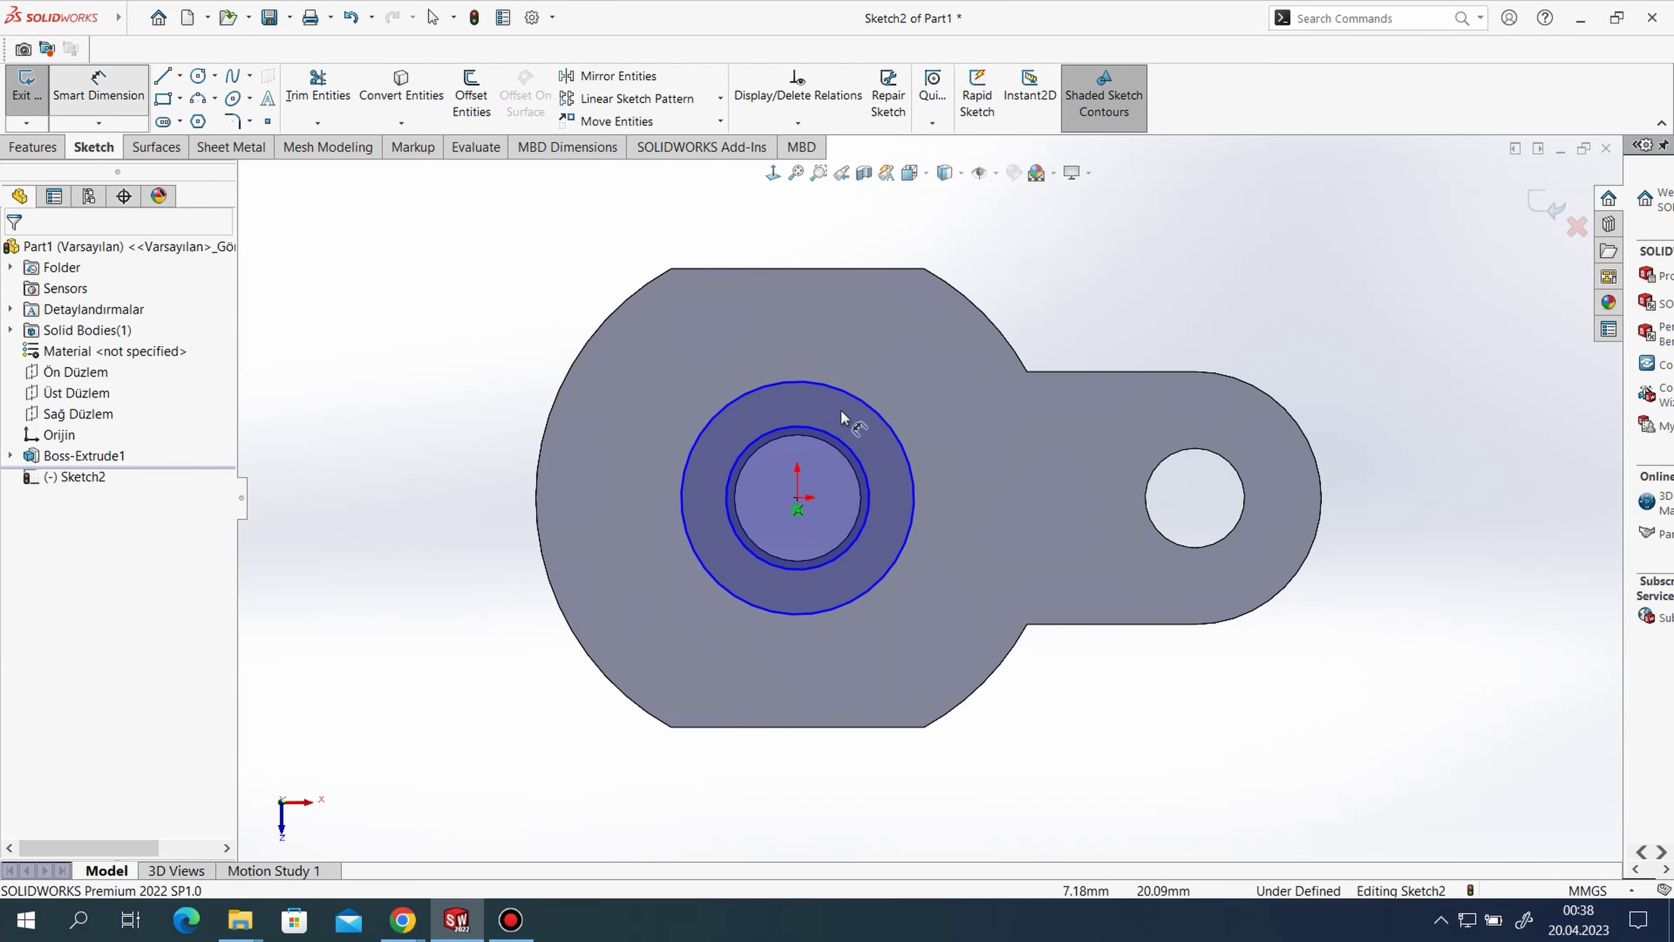
- Dimension the outer circle Ø72 and the inner circle Ø28
left_click(659, 400)
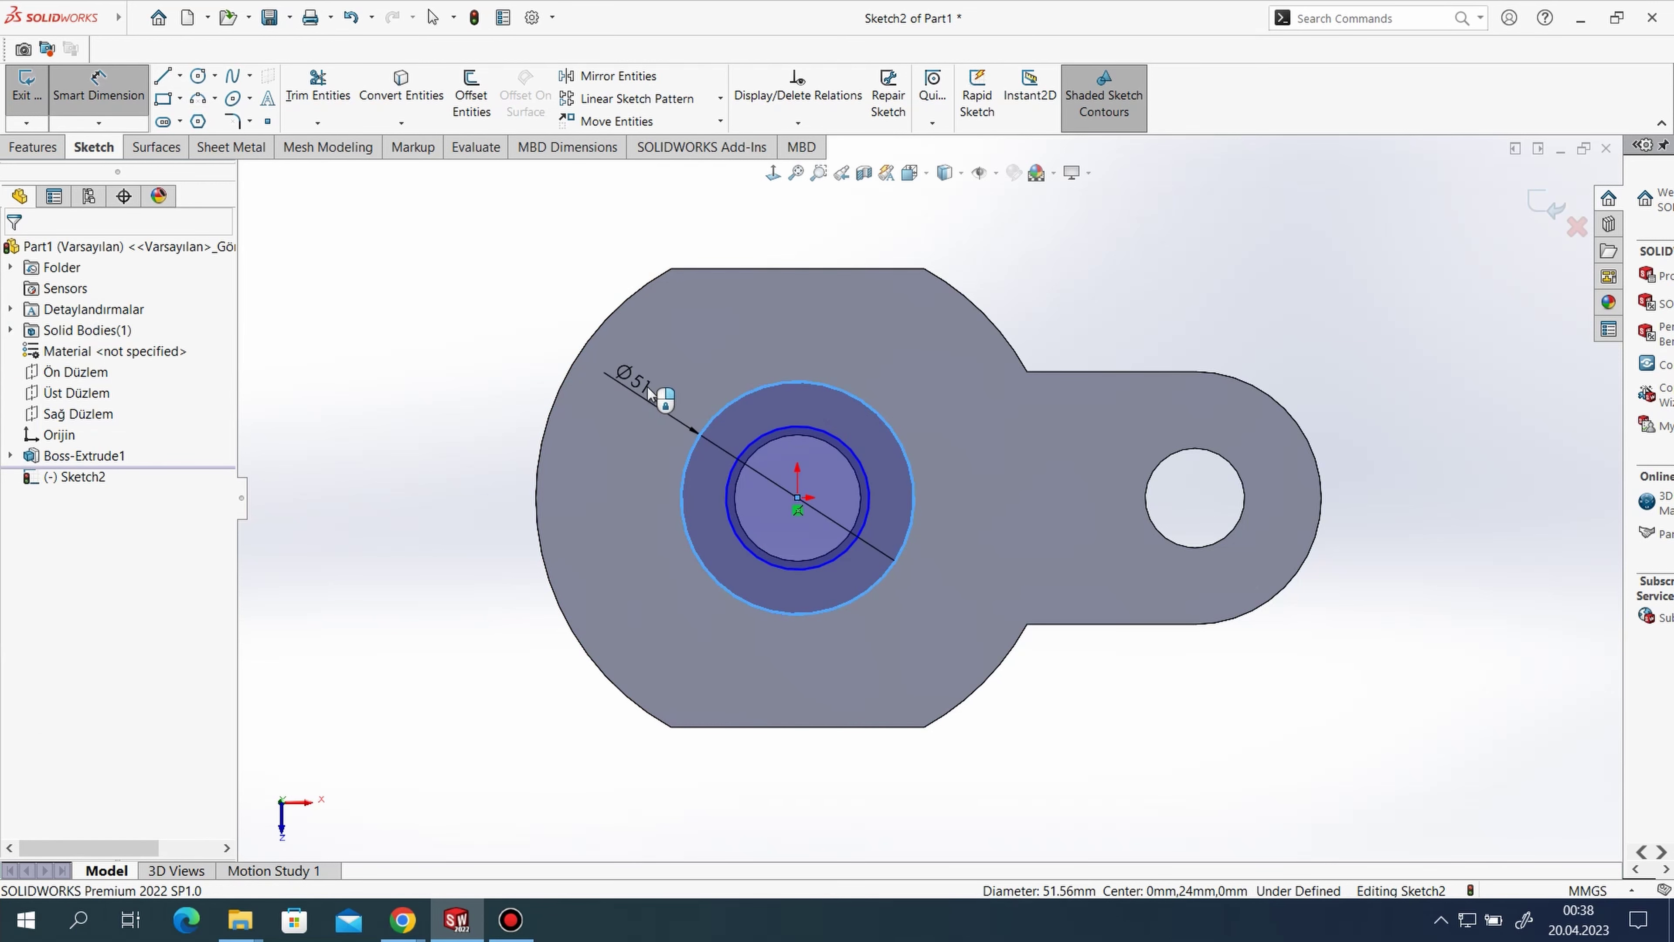
left_click(638, 395)
type("72")
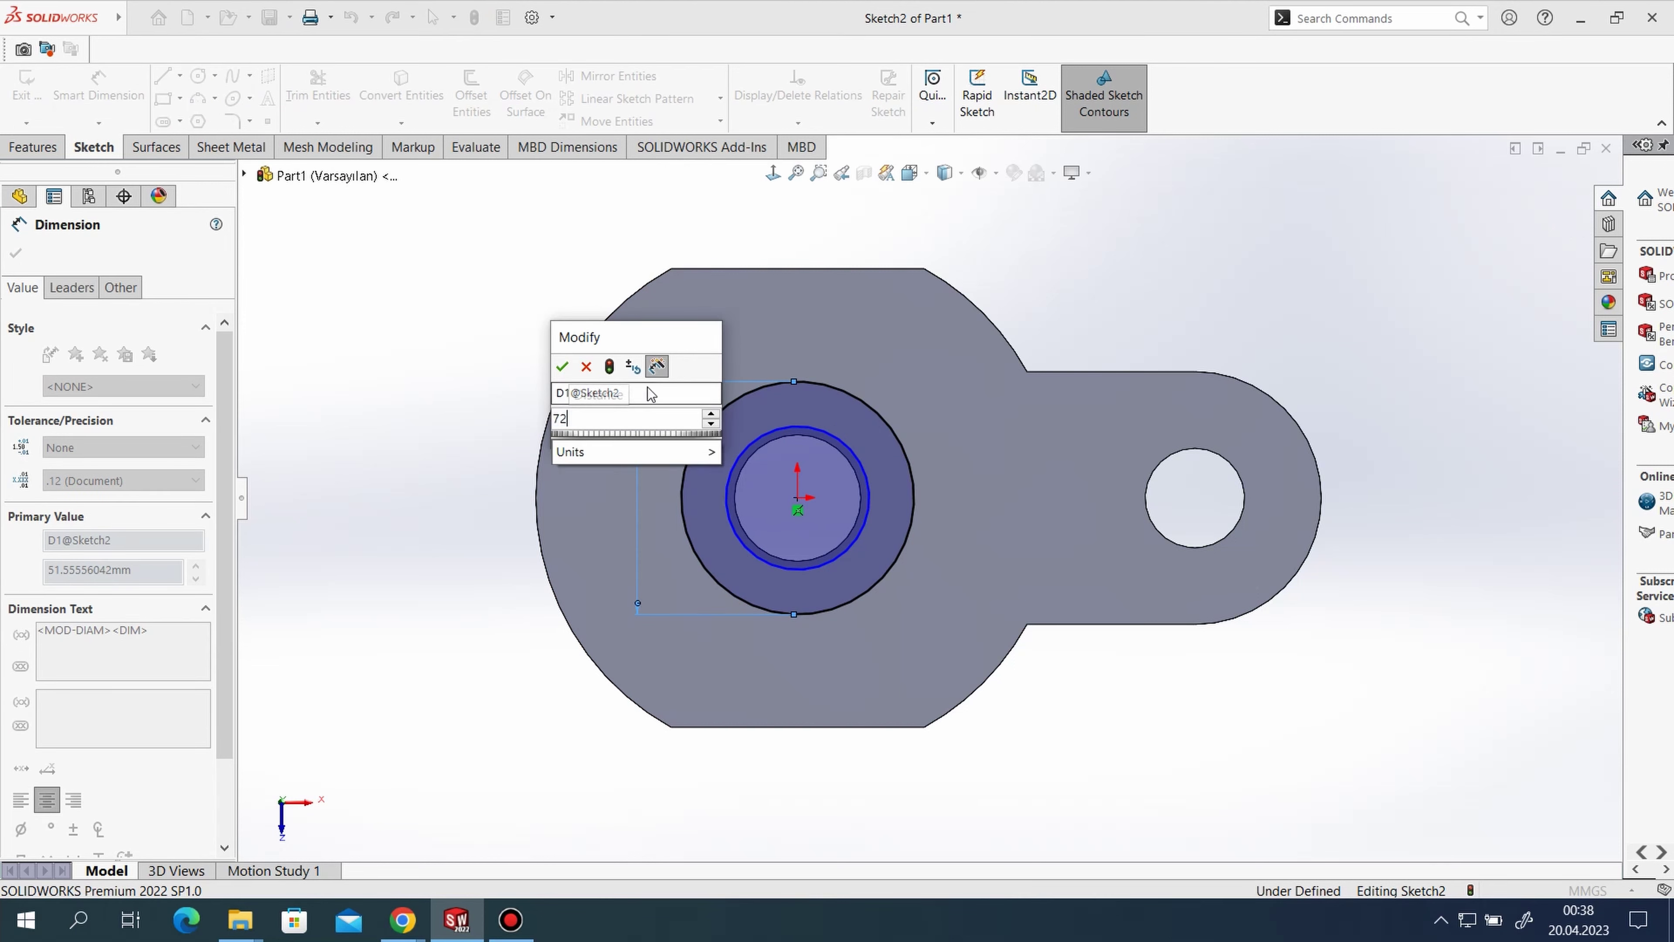
key("Return")
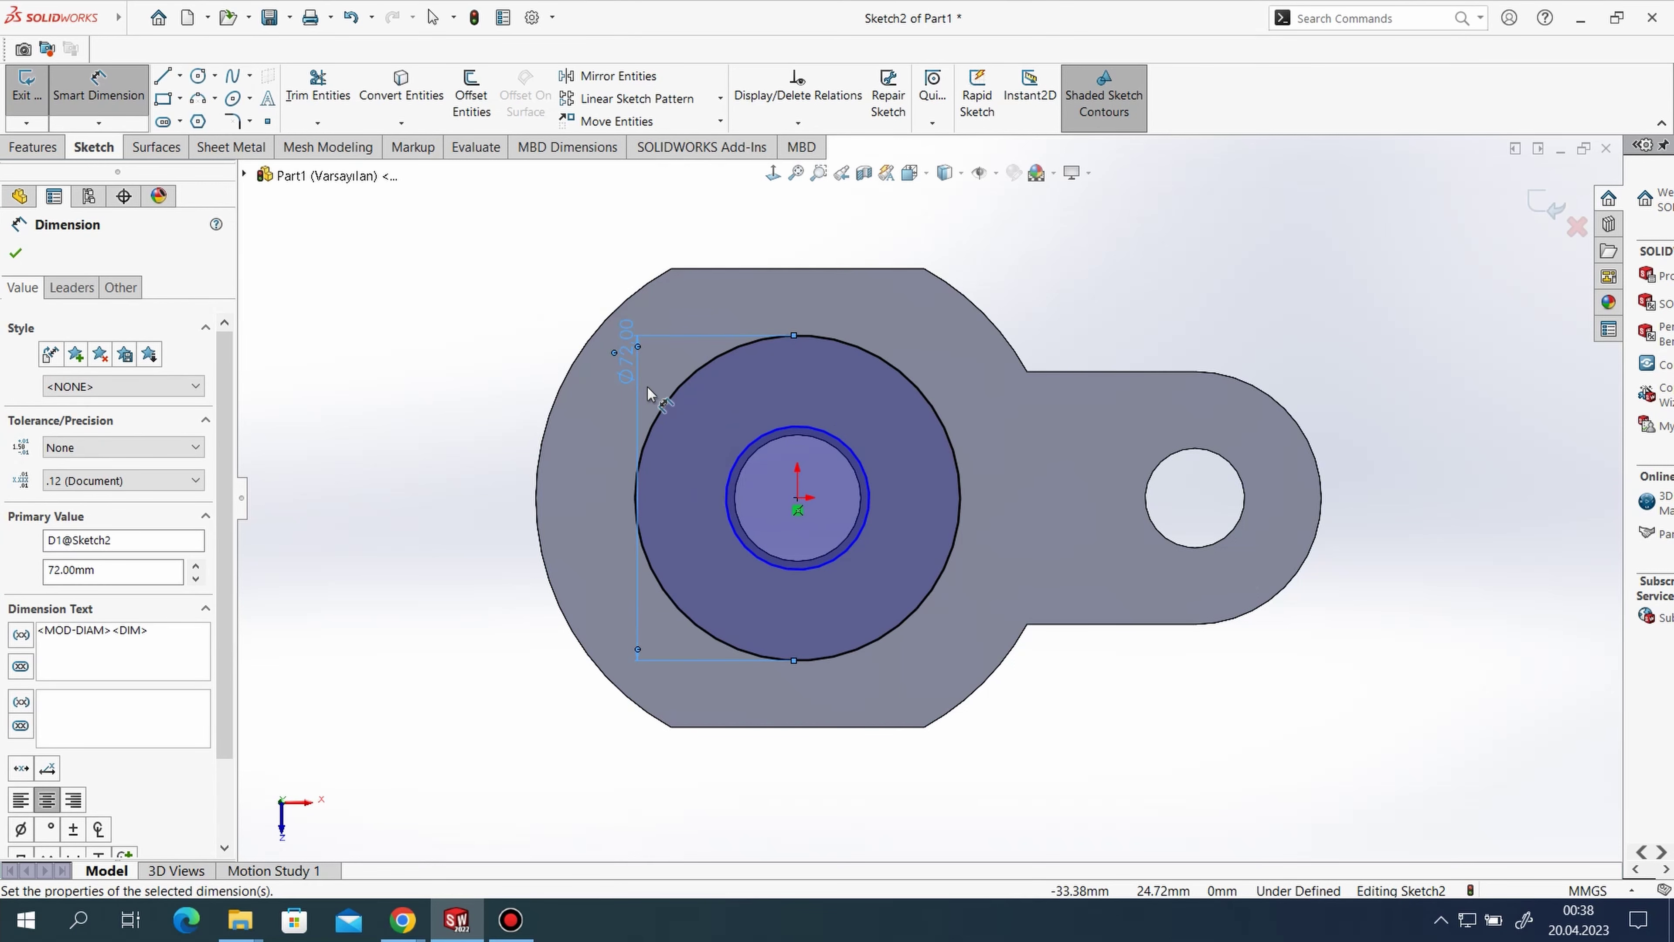
left_click(862, 470)
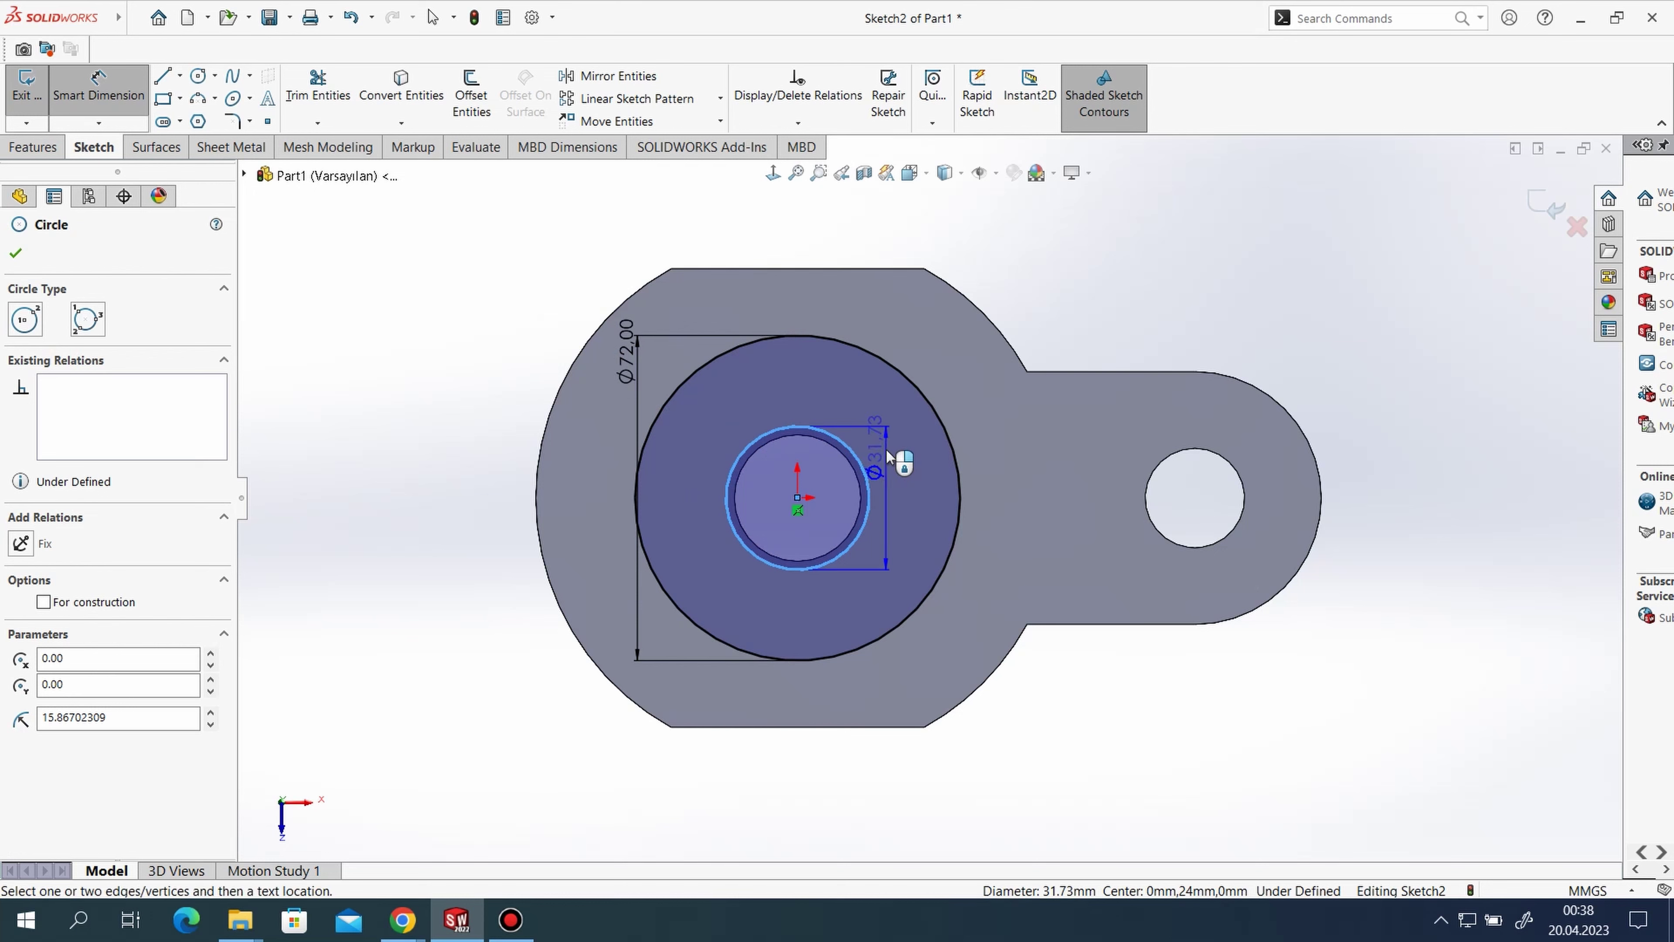
left_click(886, 458)
type("28")
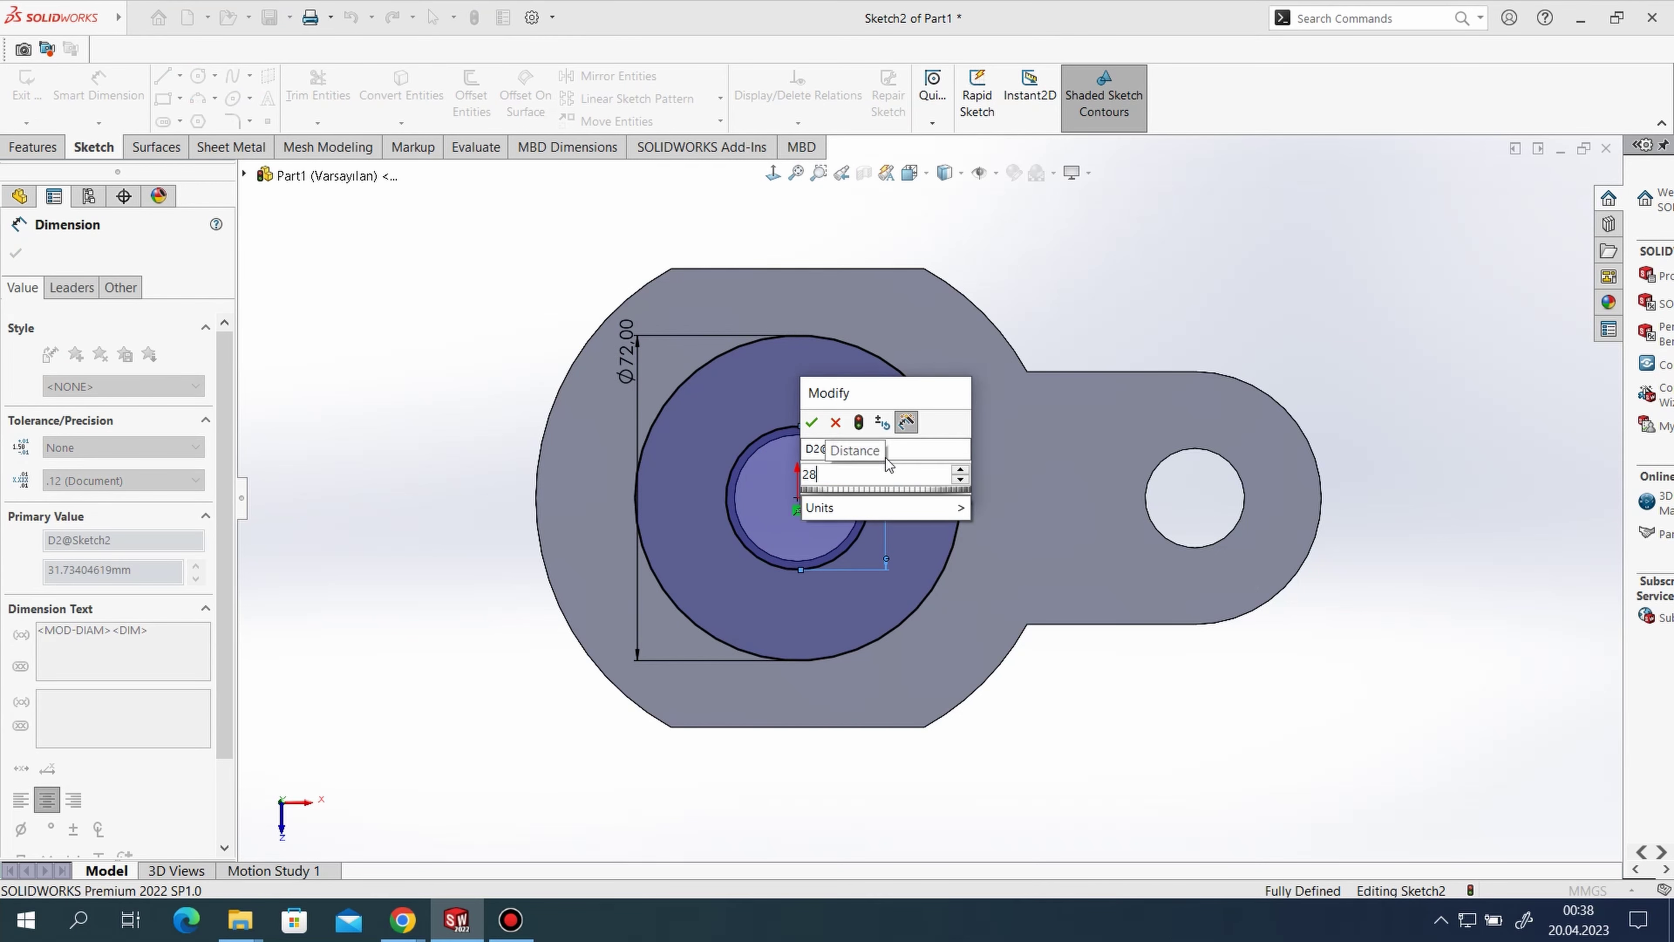
key("Return")
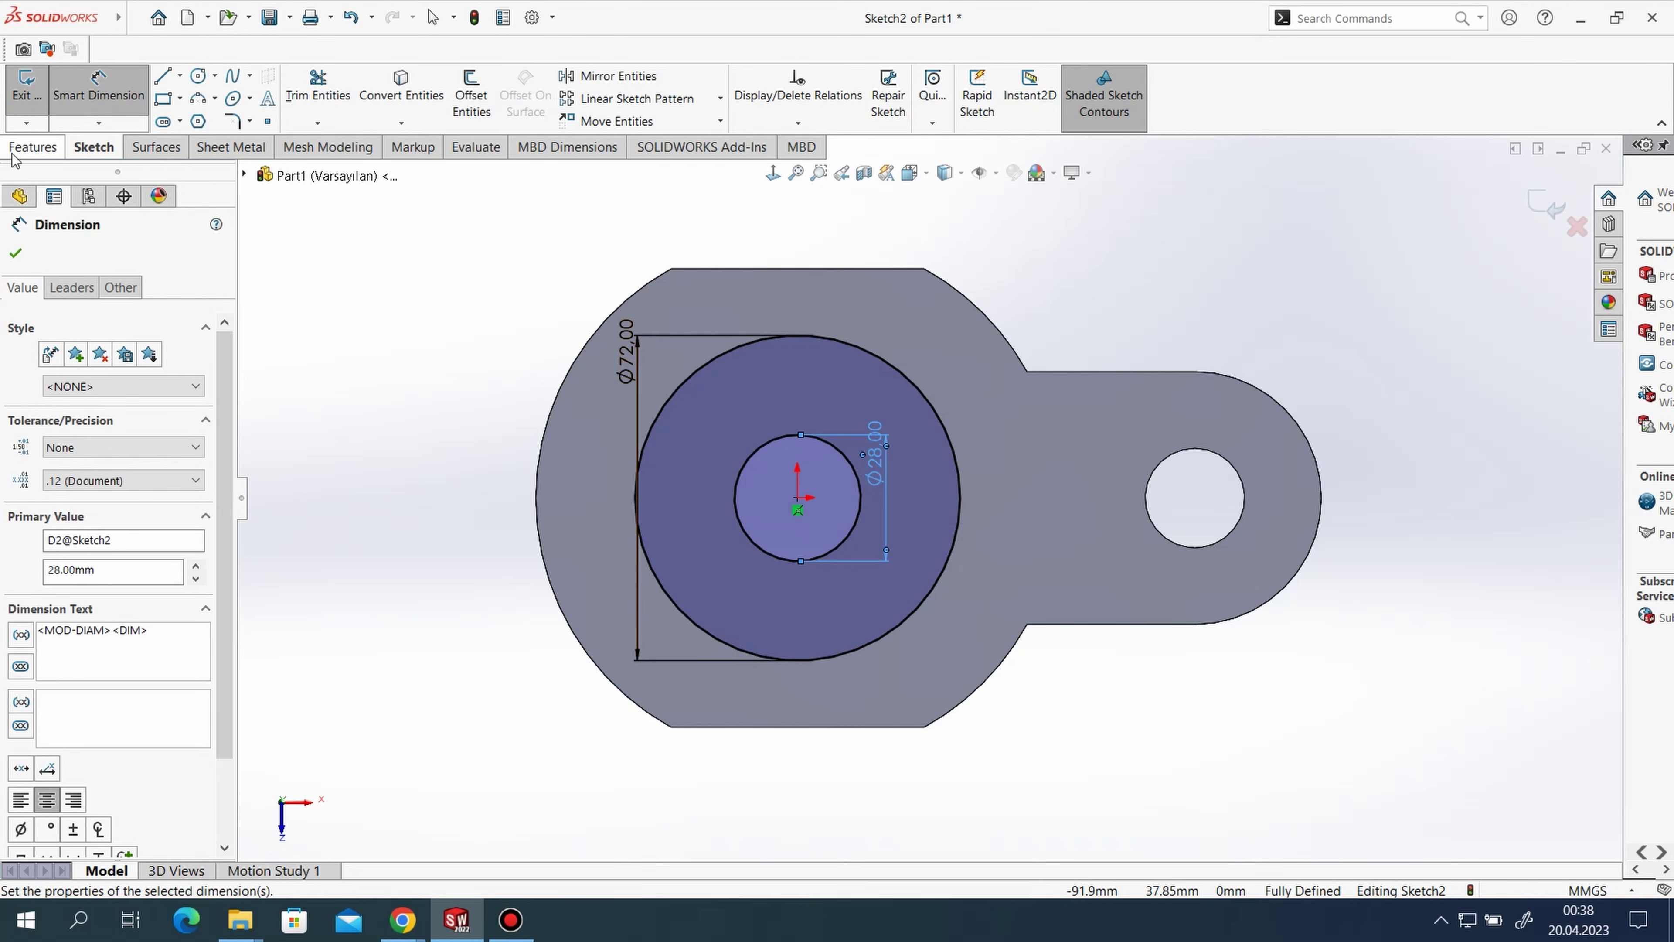
left_click(12, 153)
- Extrude the ring 62-24 = 38 mm upward as a boss merged with the plate
left_click(18, 89)
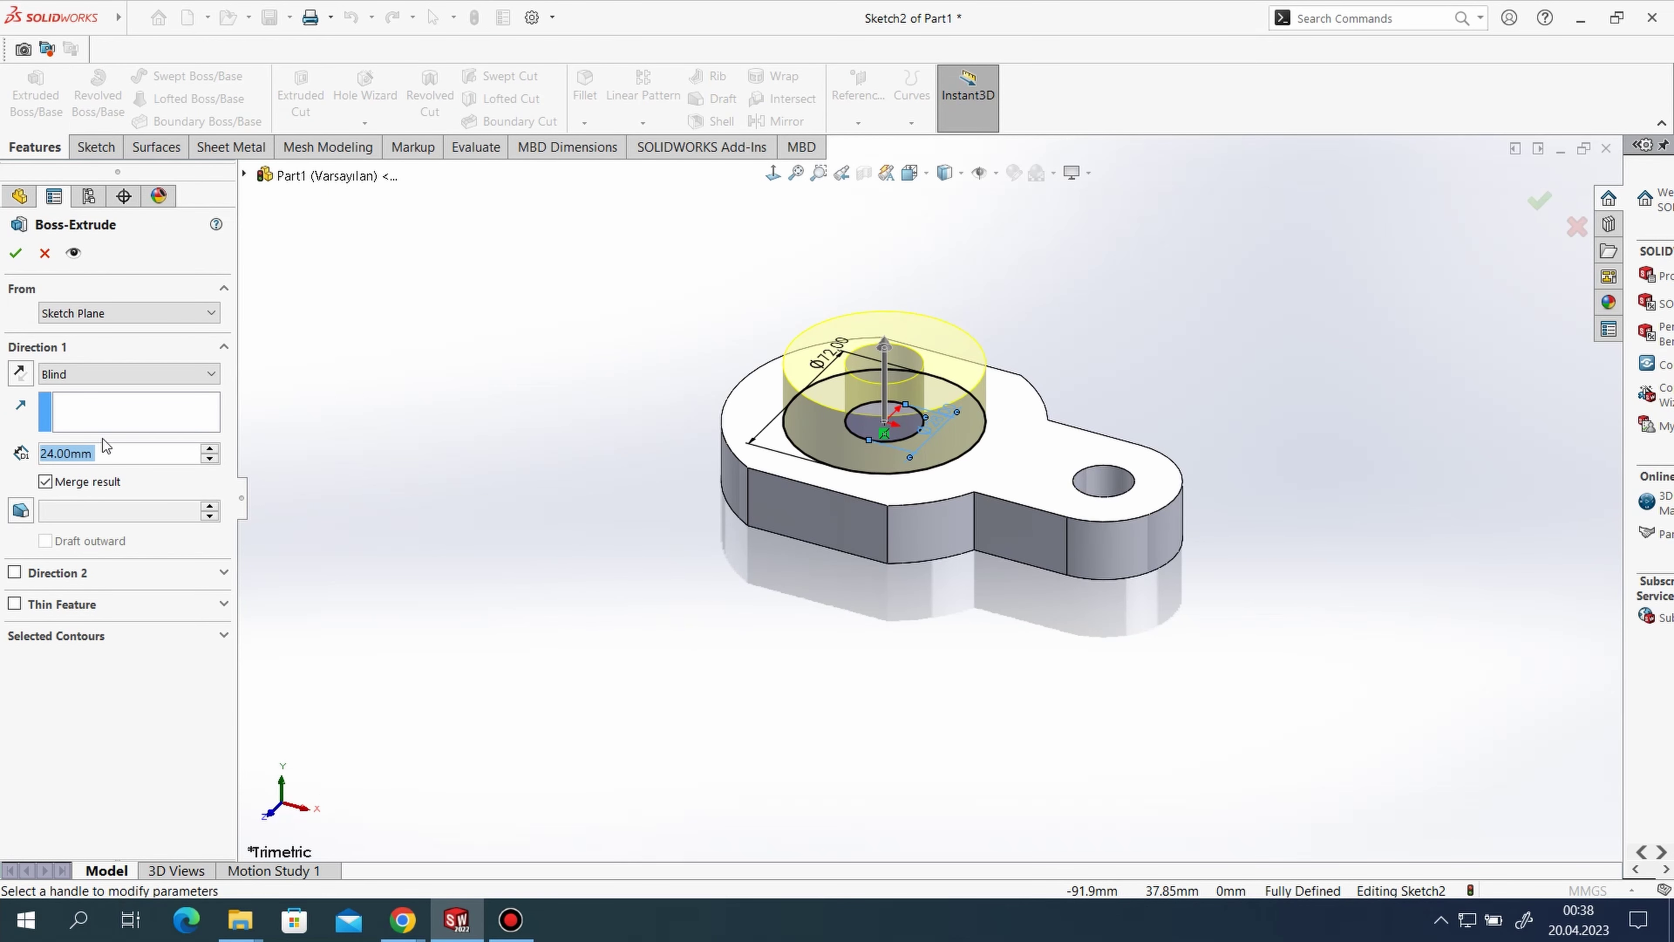
type("62-")
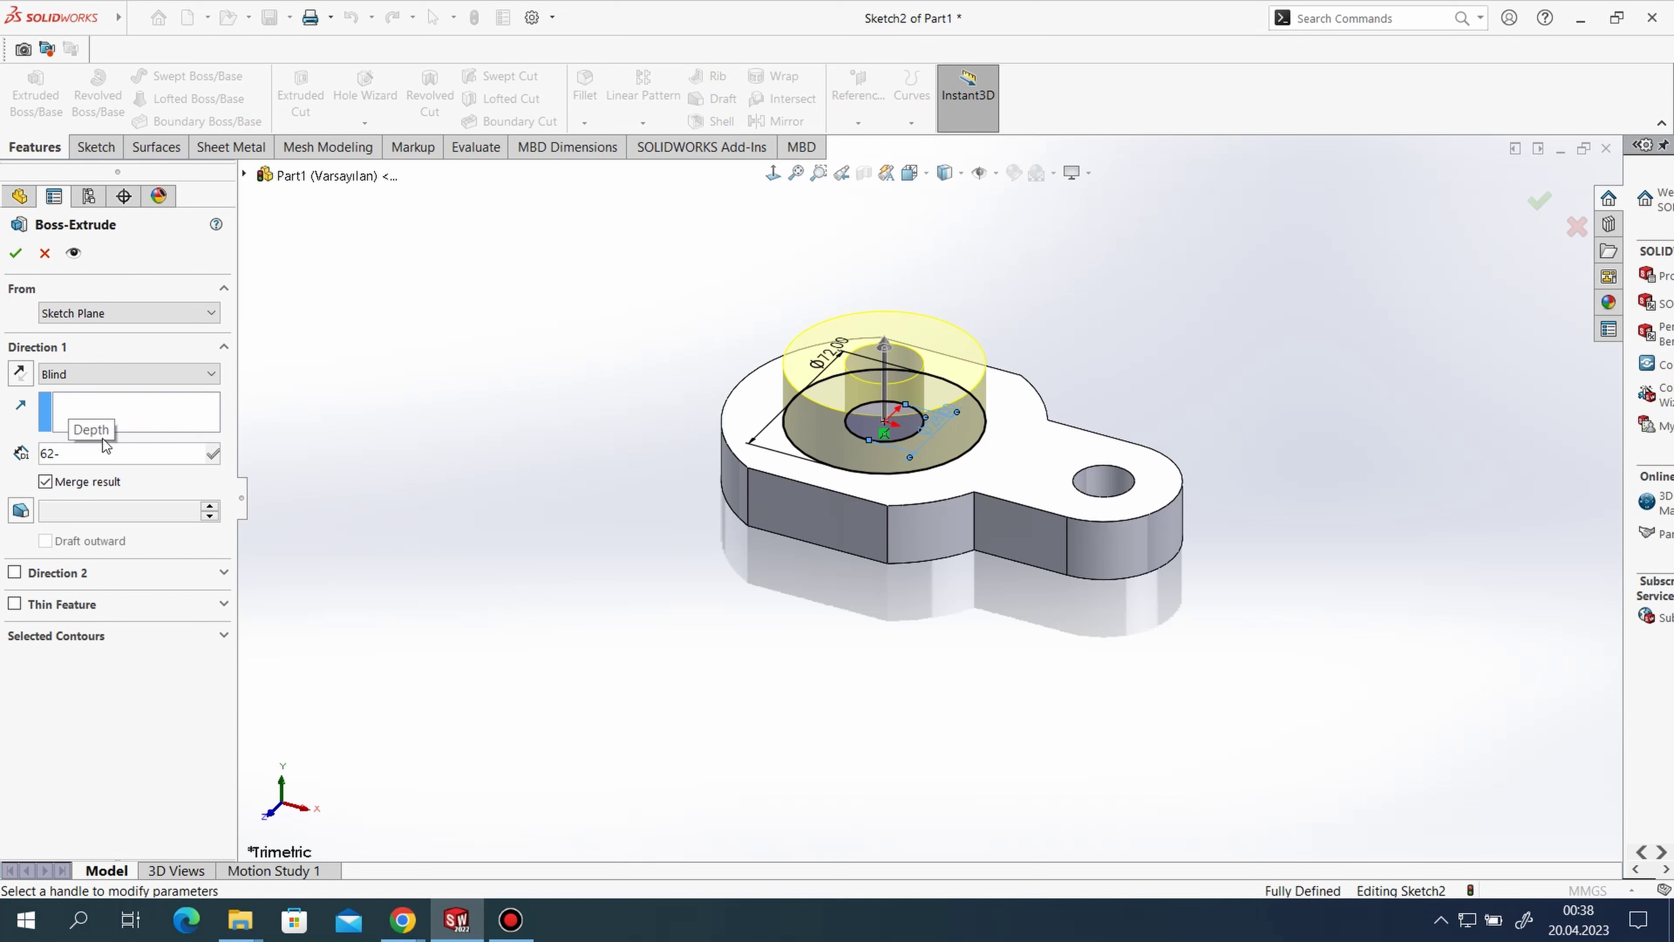
type("24")
key("Return")
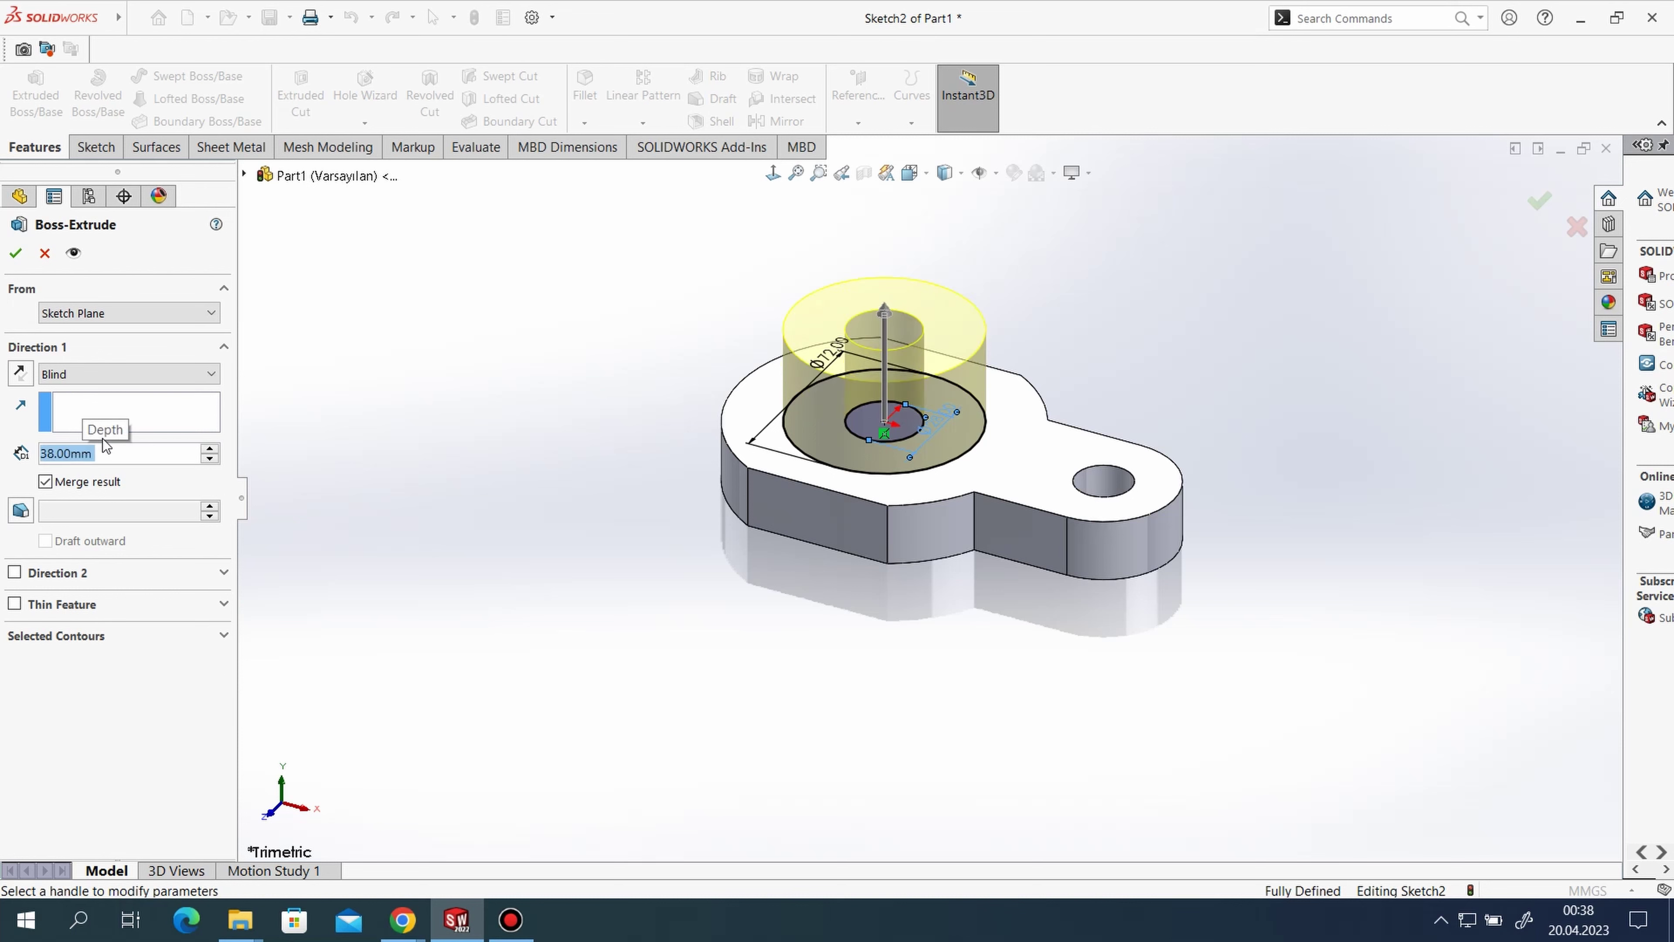
left_click(20, 253)
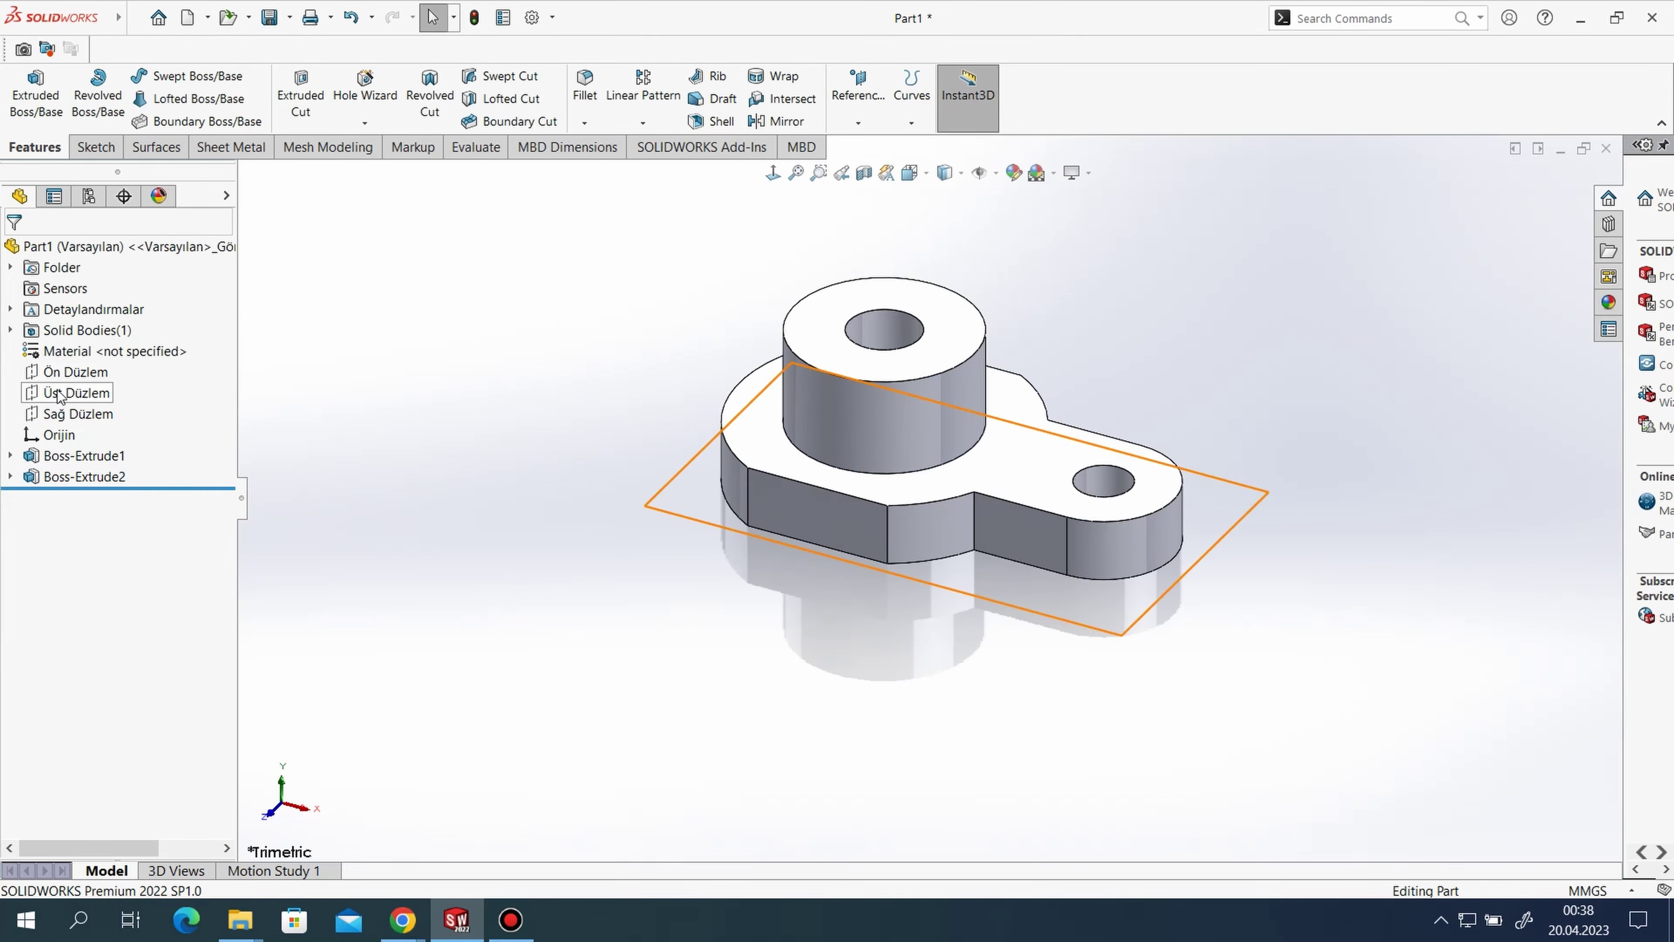
- Sketch a closed triangle on Sağ Düzlem from the plate corner up to the boss side
right_click(69, 414)
left_click(87, 391)
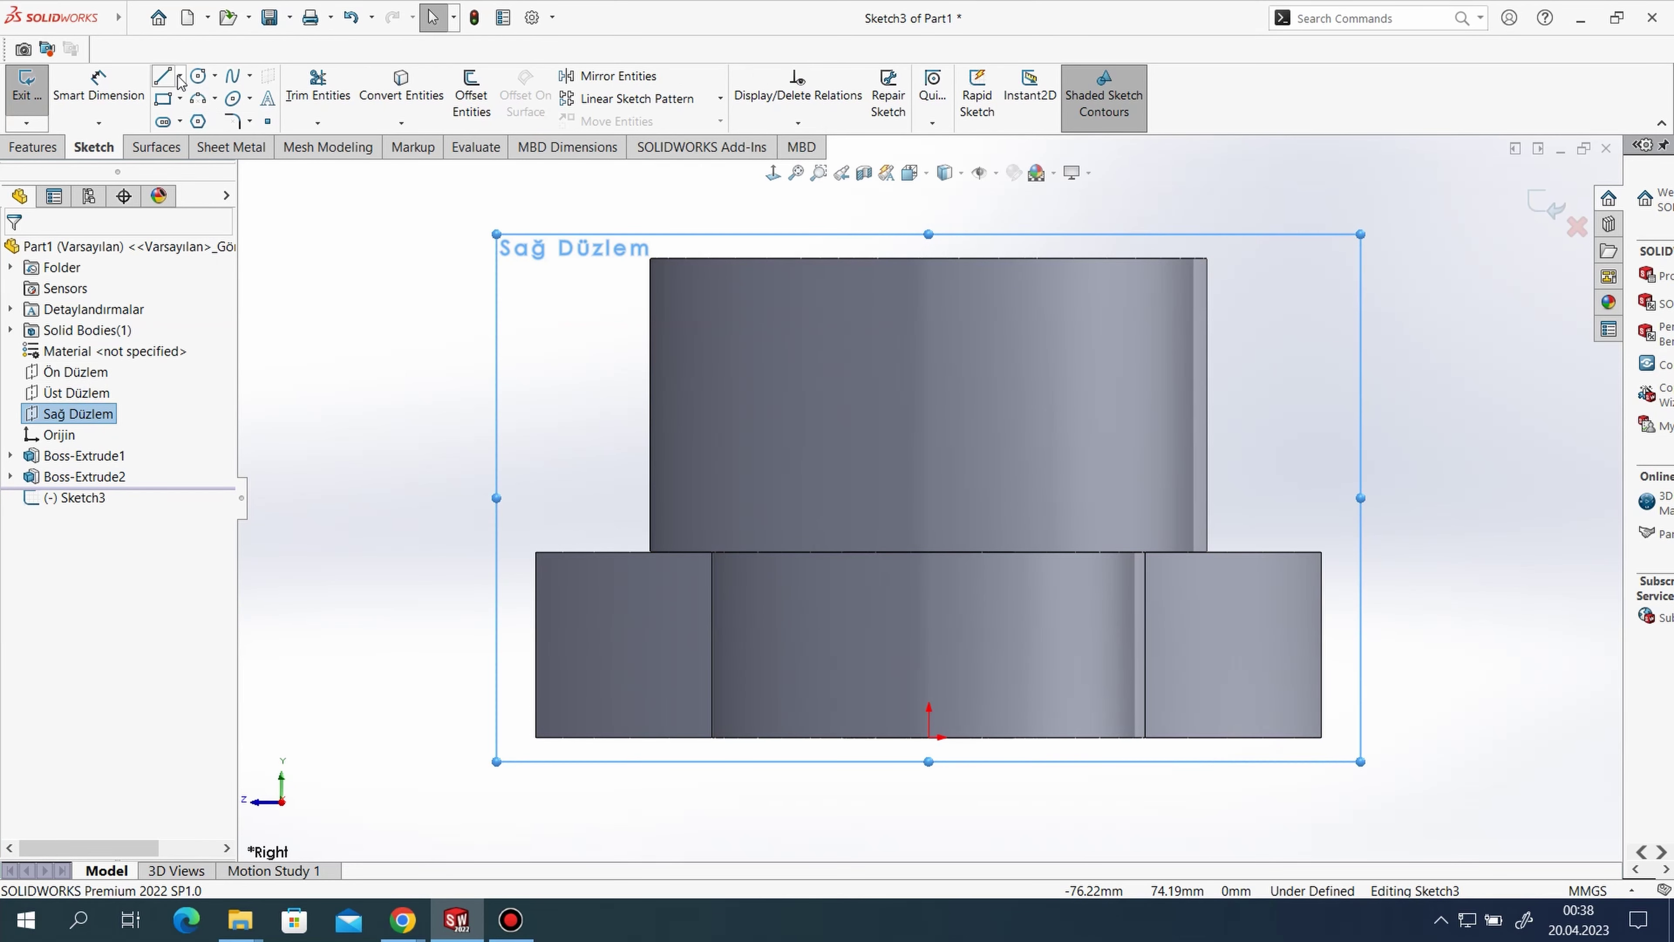
left_click(165, 77)
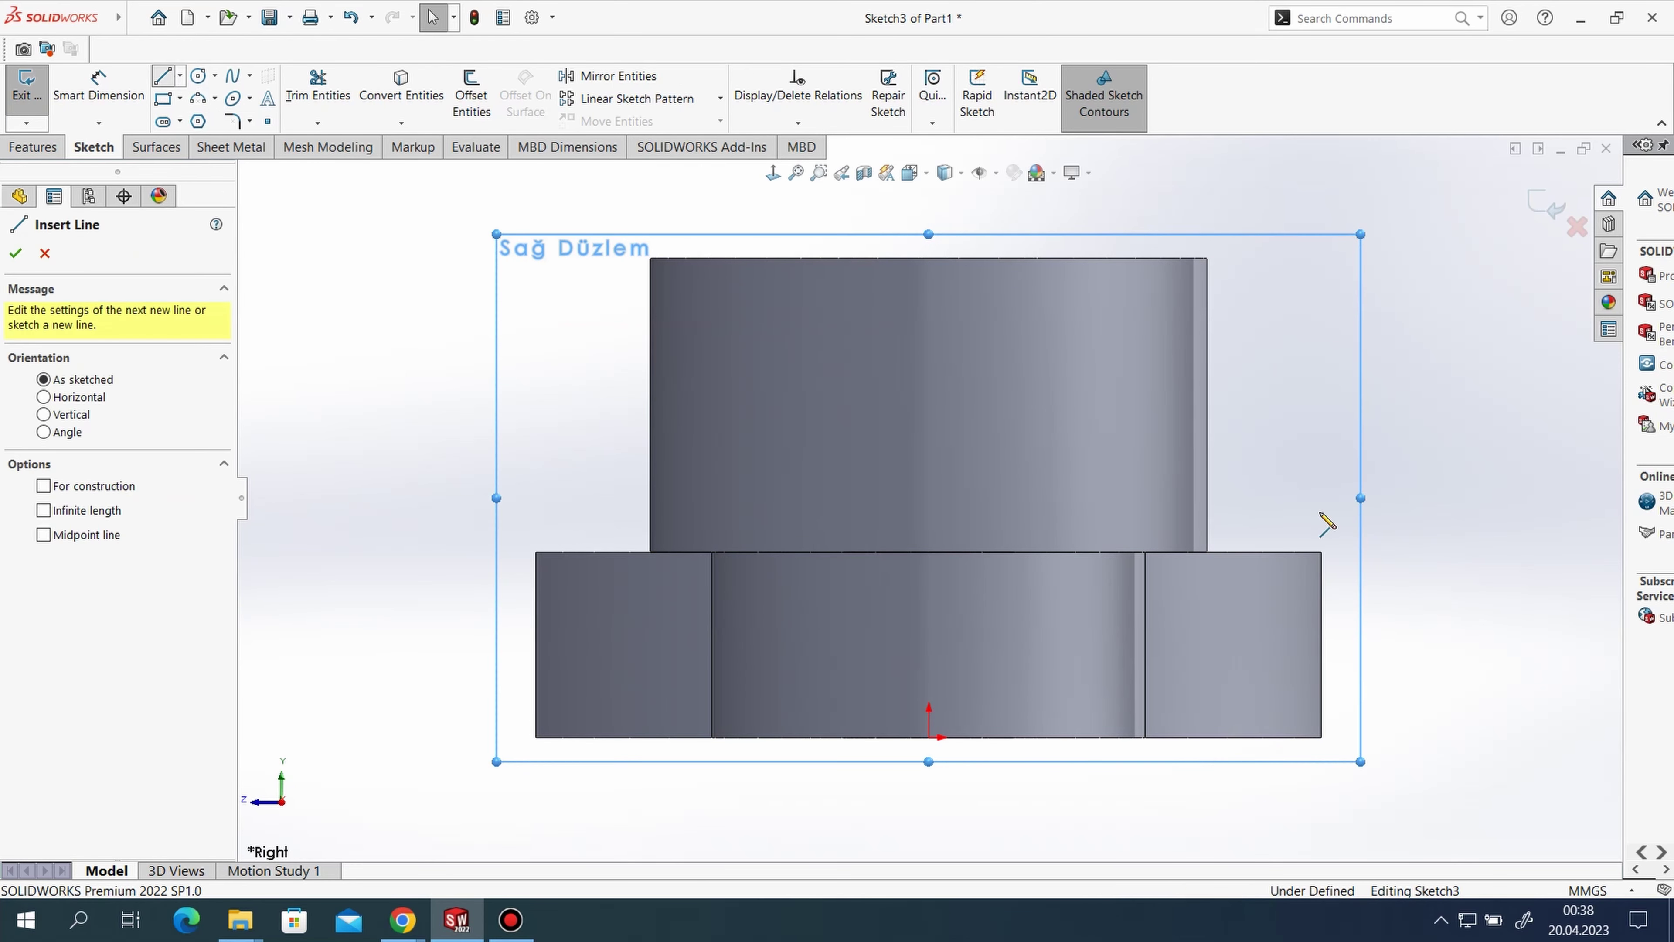
left_click(1321, 552)
left_click(1175, 374)
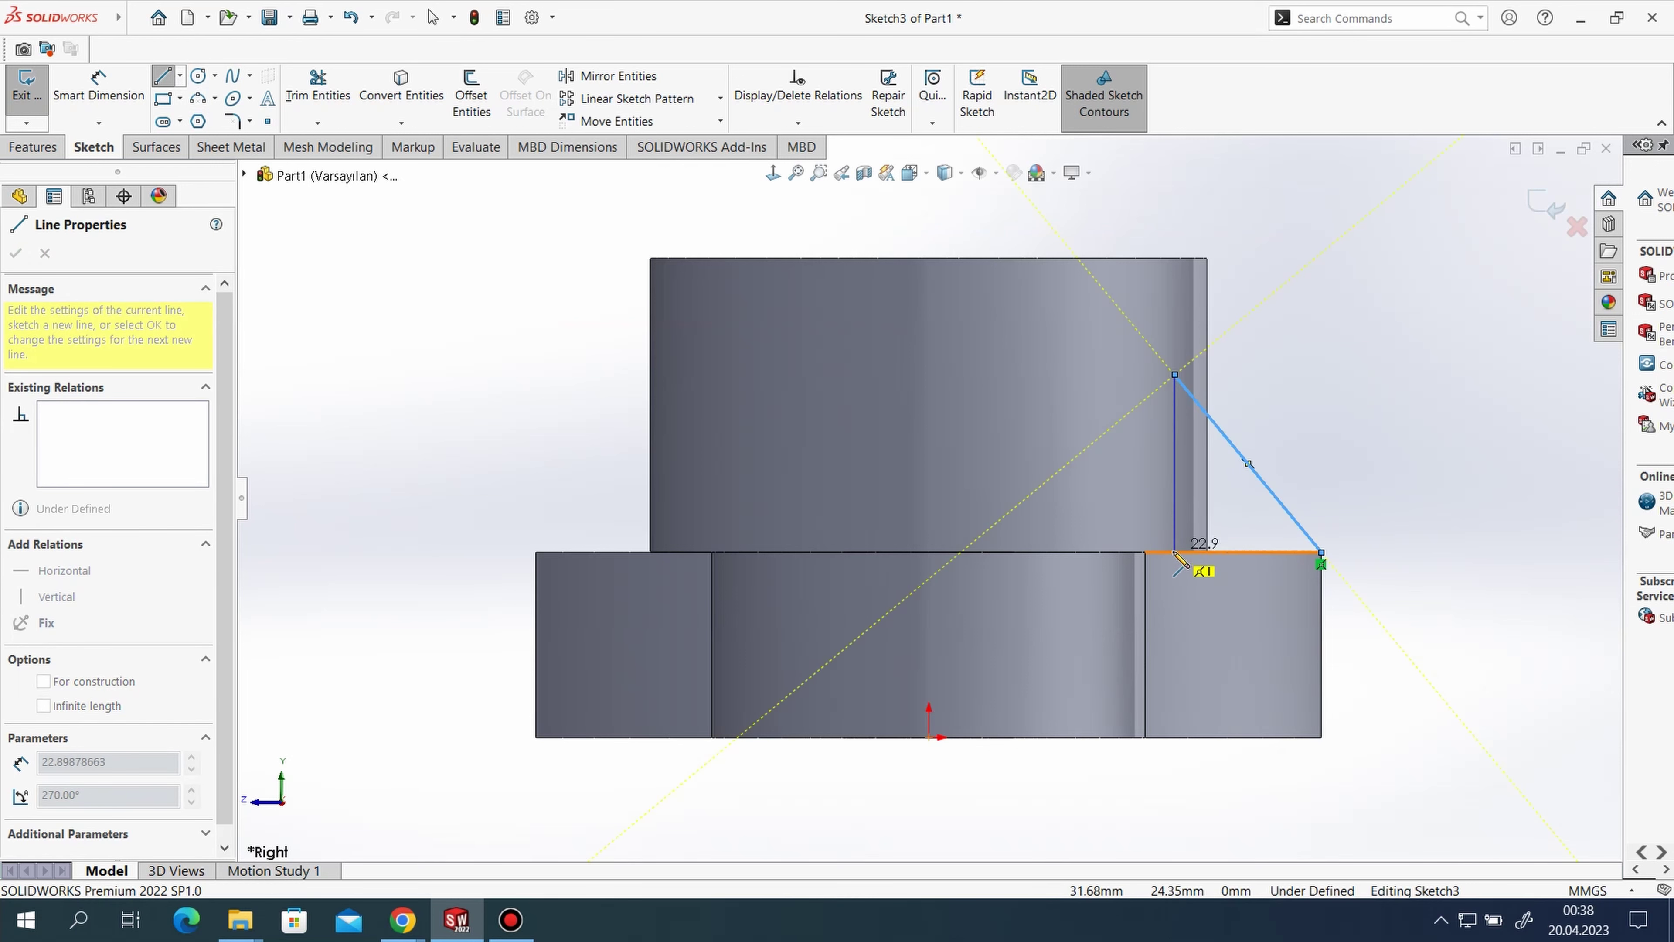
left_click(1174, 552)
left_click(1321, 552)
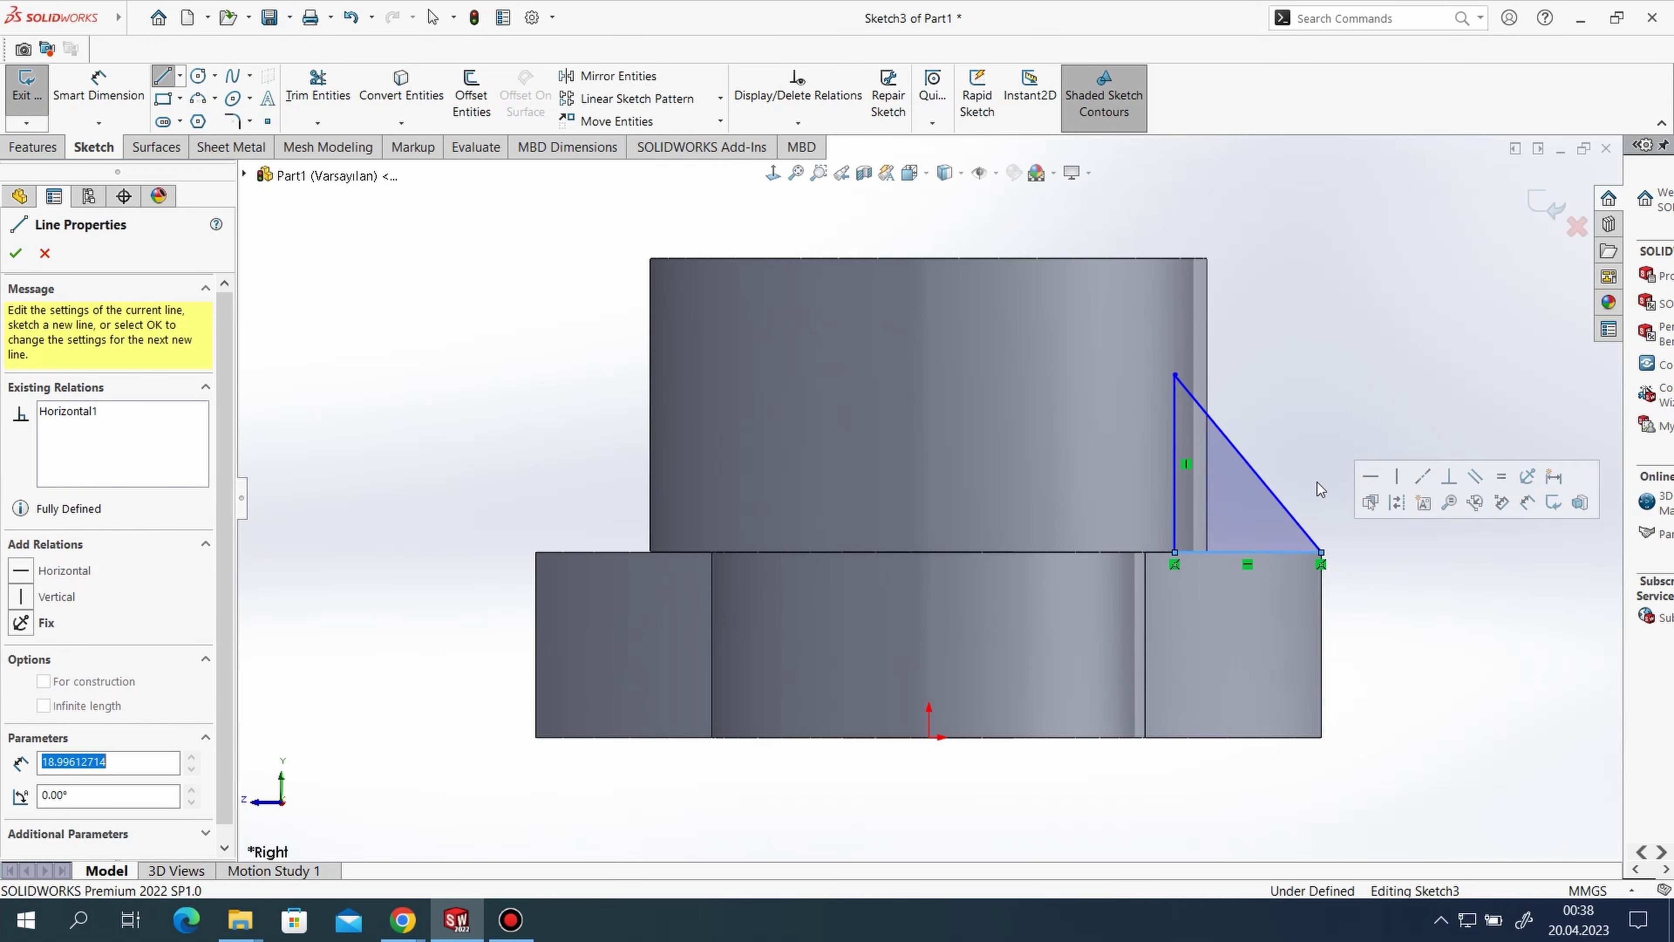
right_click(1301, 412)
left_click(1351, 423)
- Dimension the triangle's slope angle as 40° and its base as 56/2 (28 mm)
left_click(99, 86)
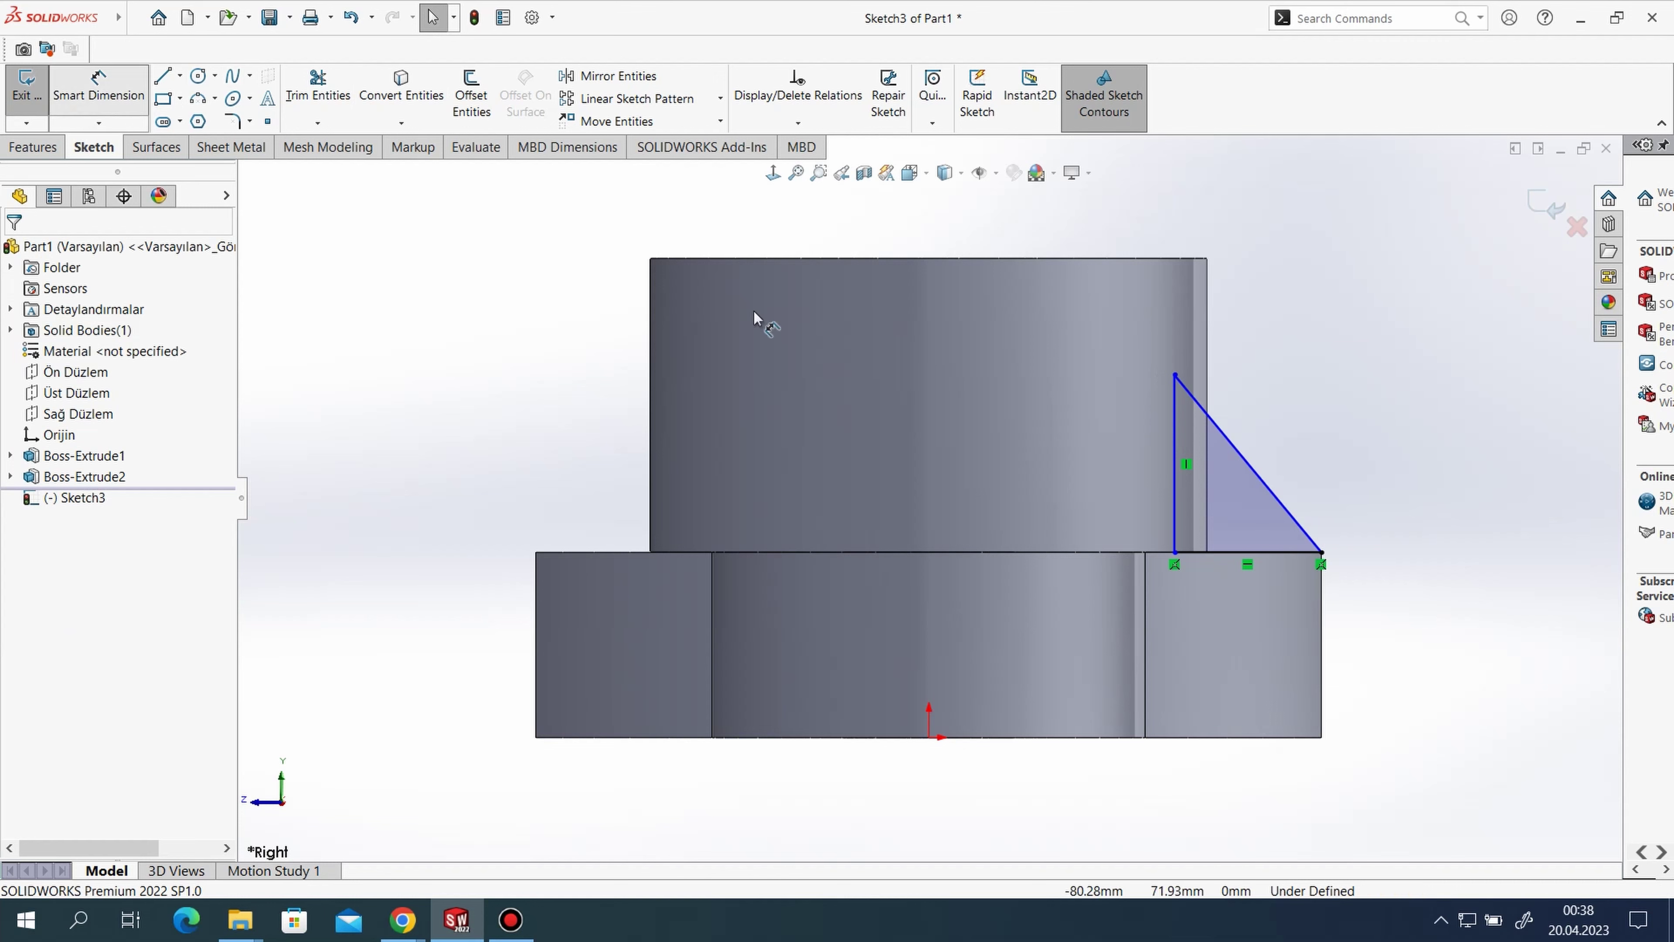
left_click(1297, 553)
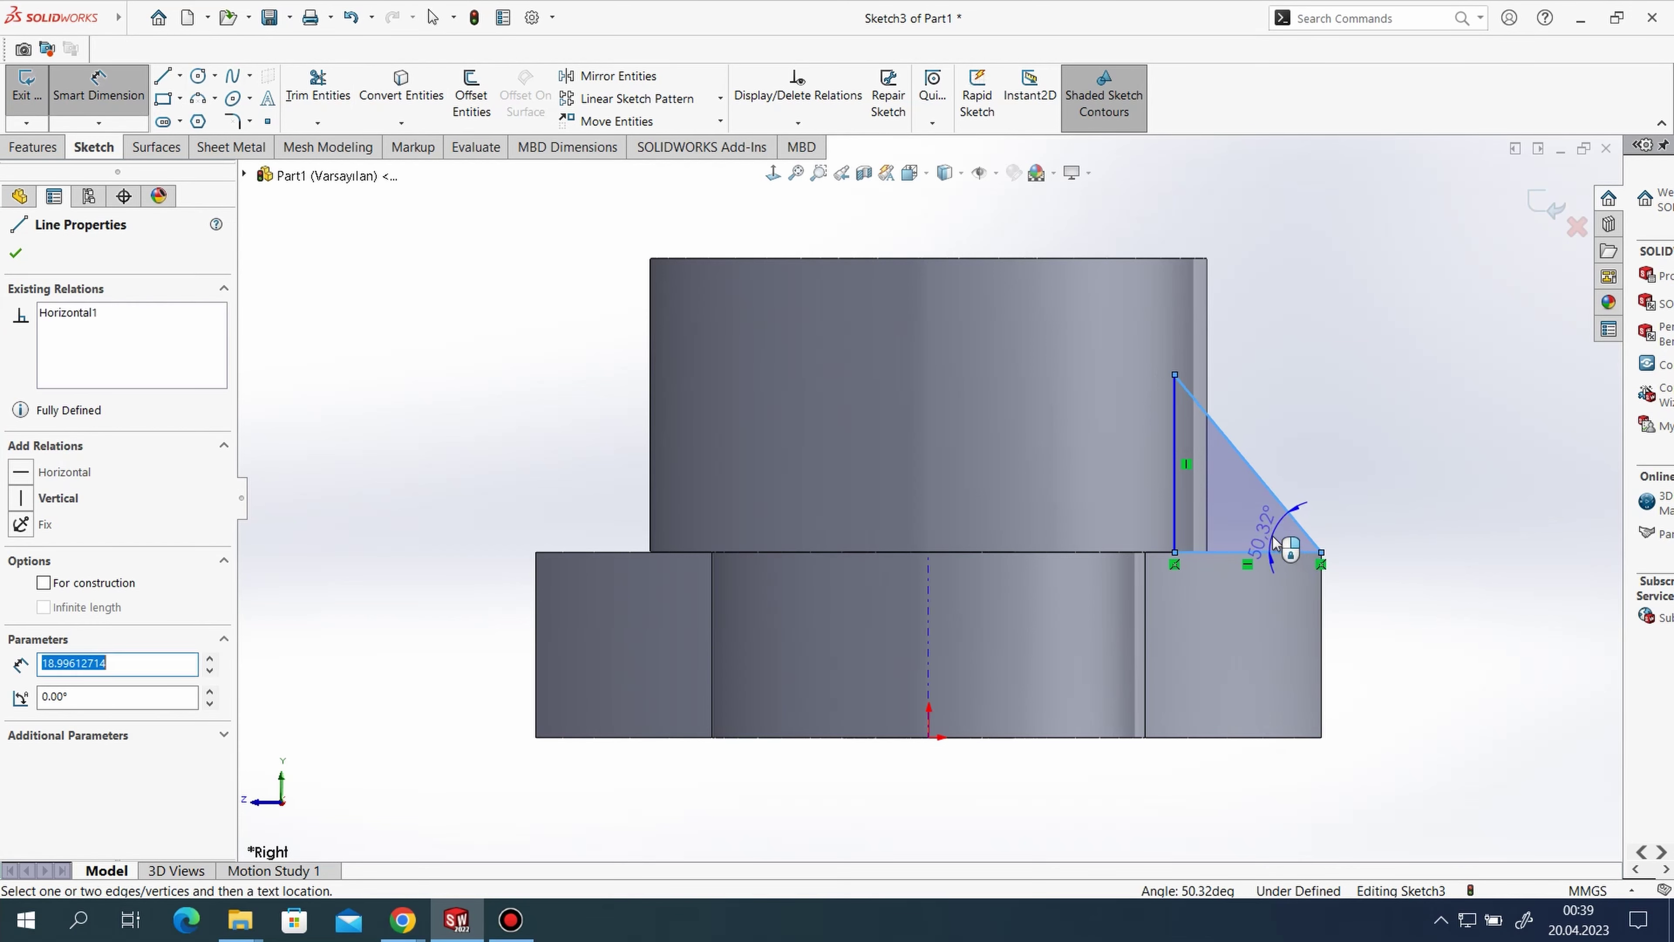
left_click(1298, 525)
type("40")
key("Return")
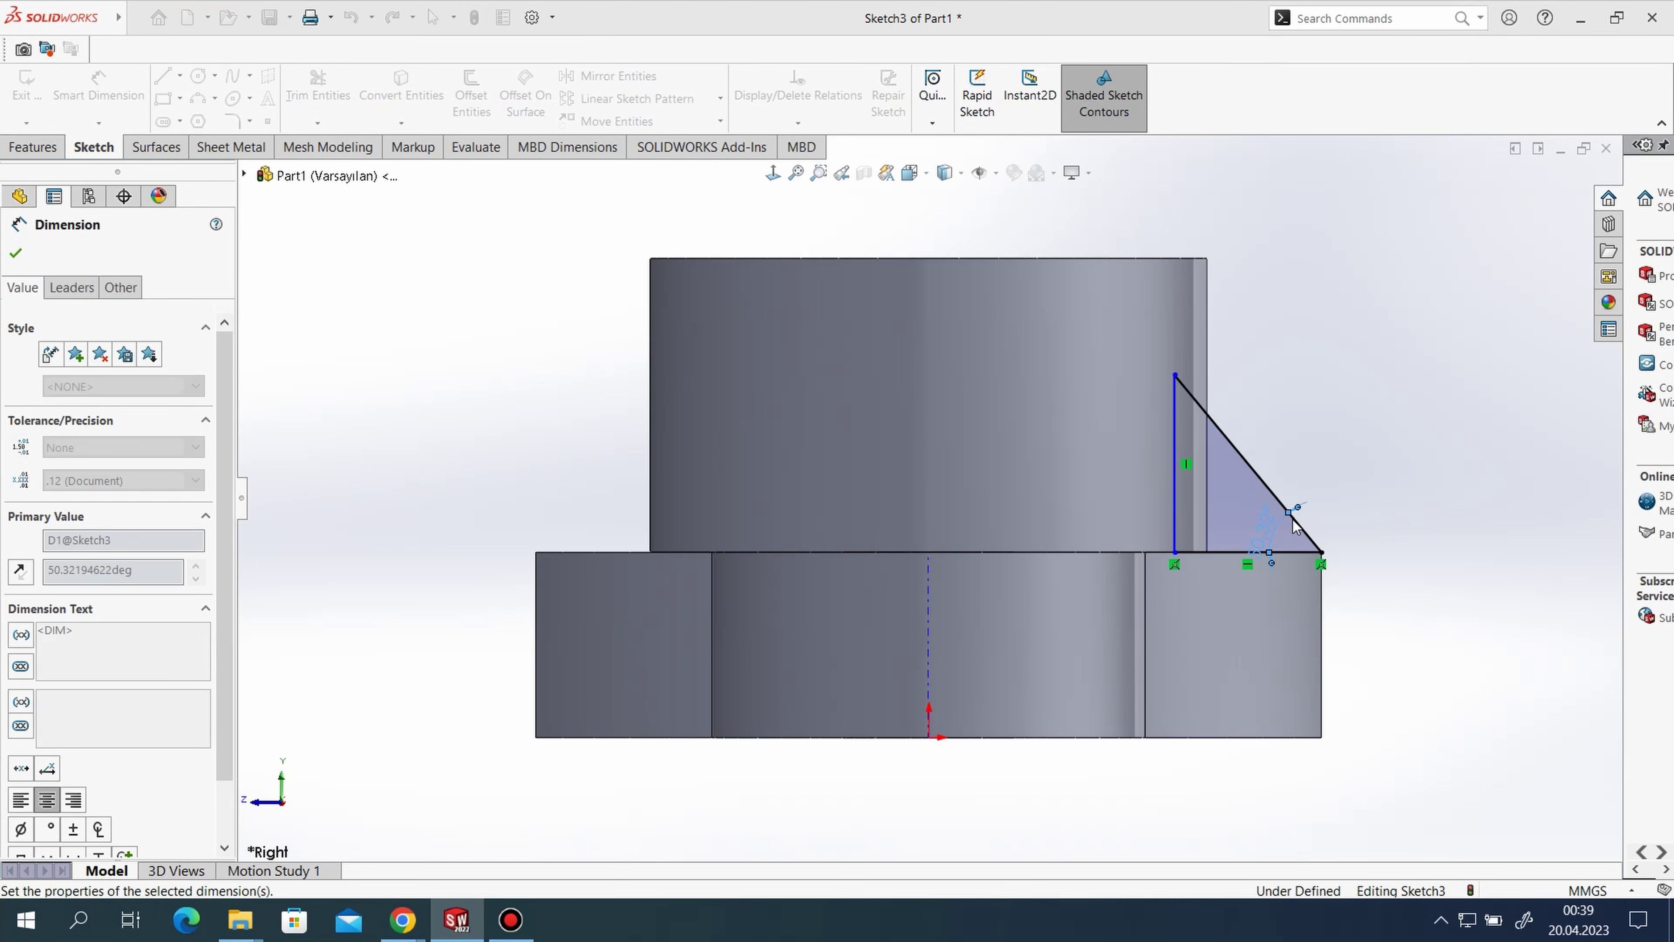
left_click(1173, 559)
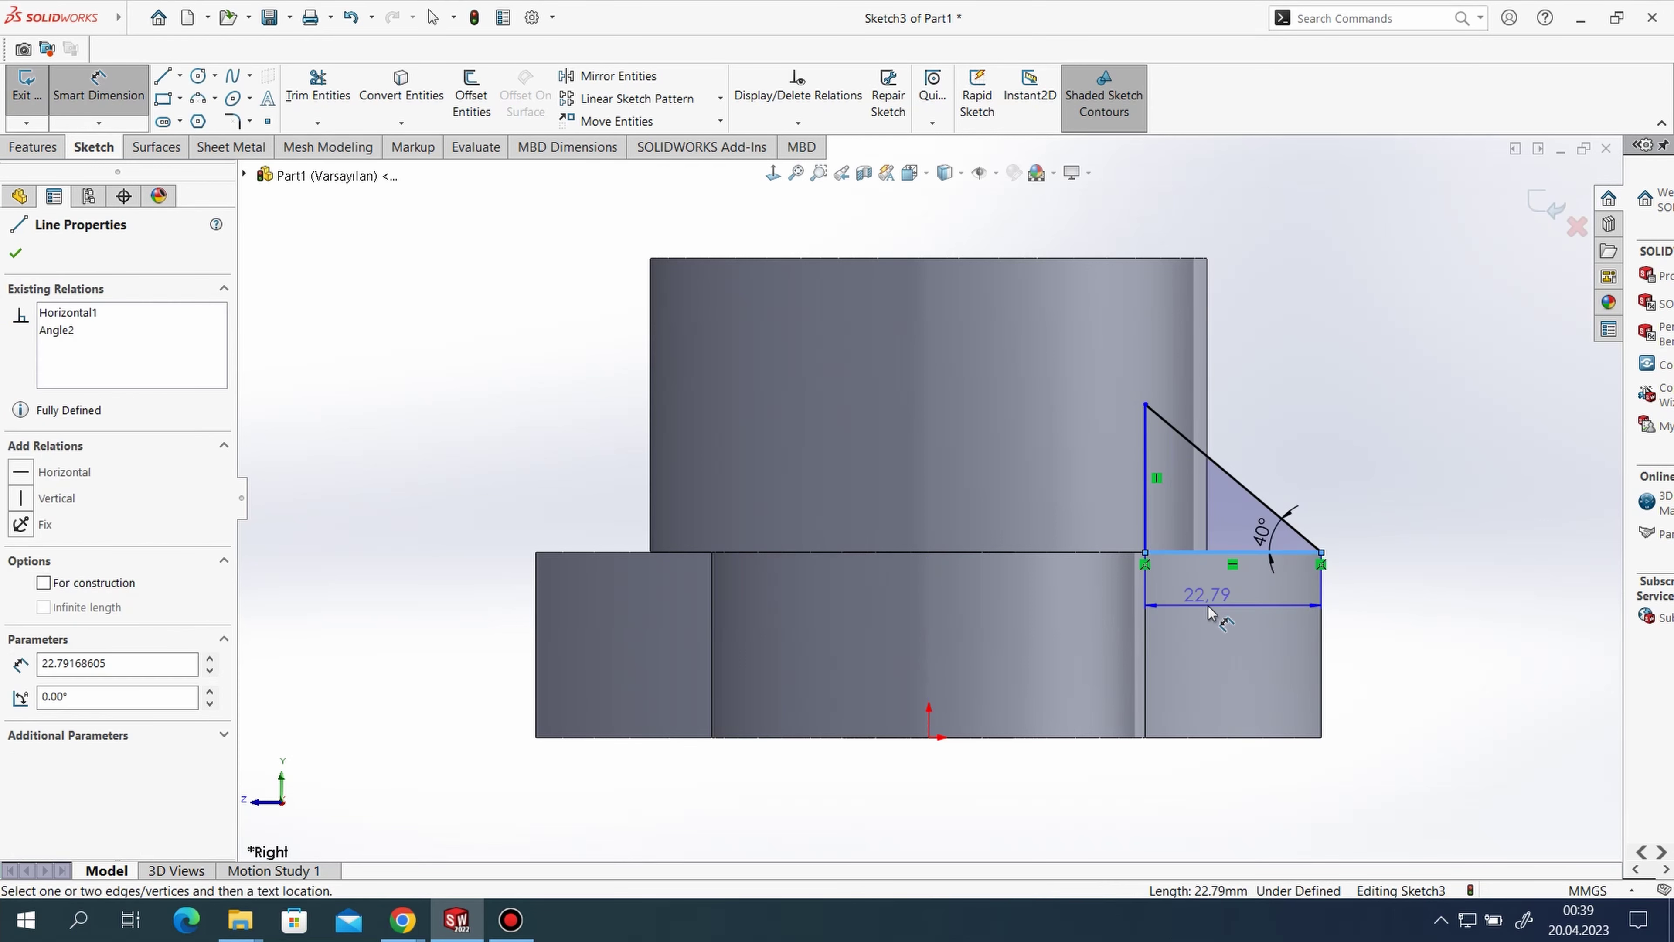
left_click(1209, 606)
type("56/2")
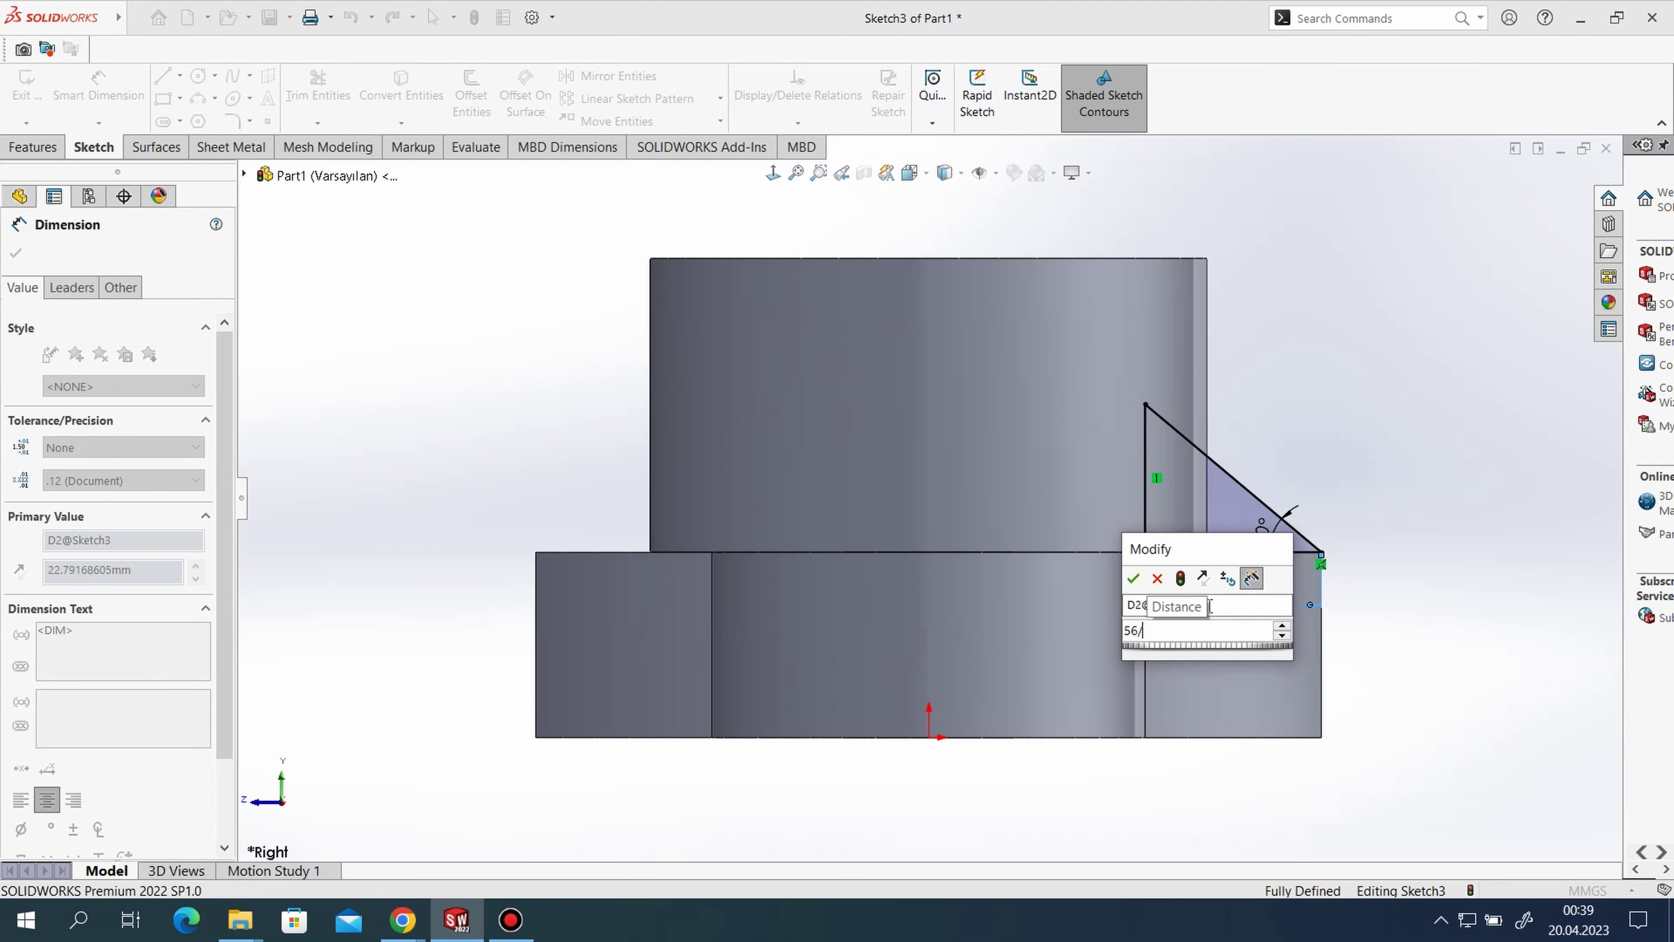
key("Return")
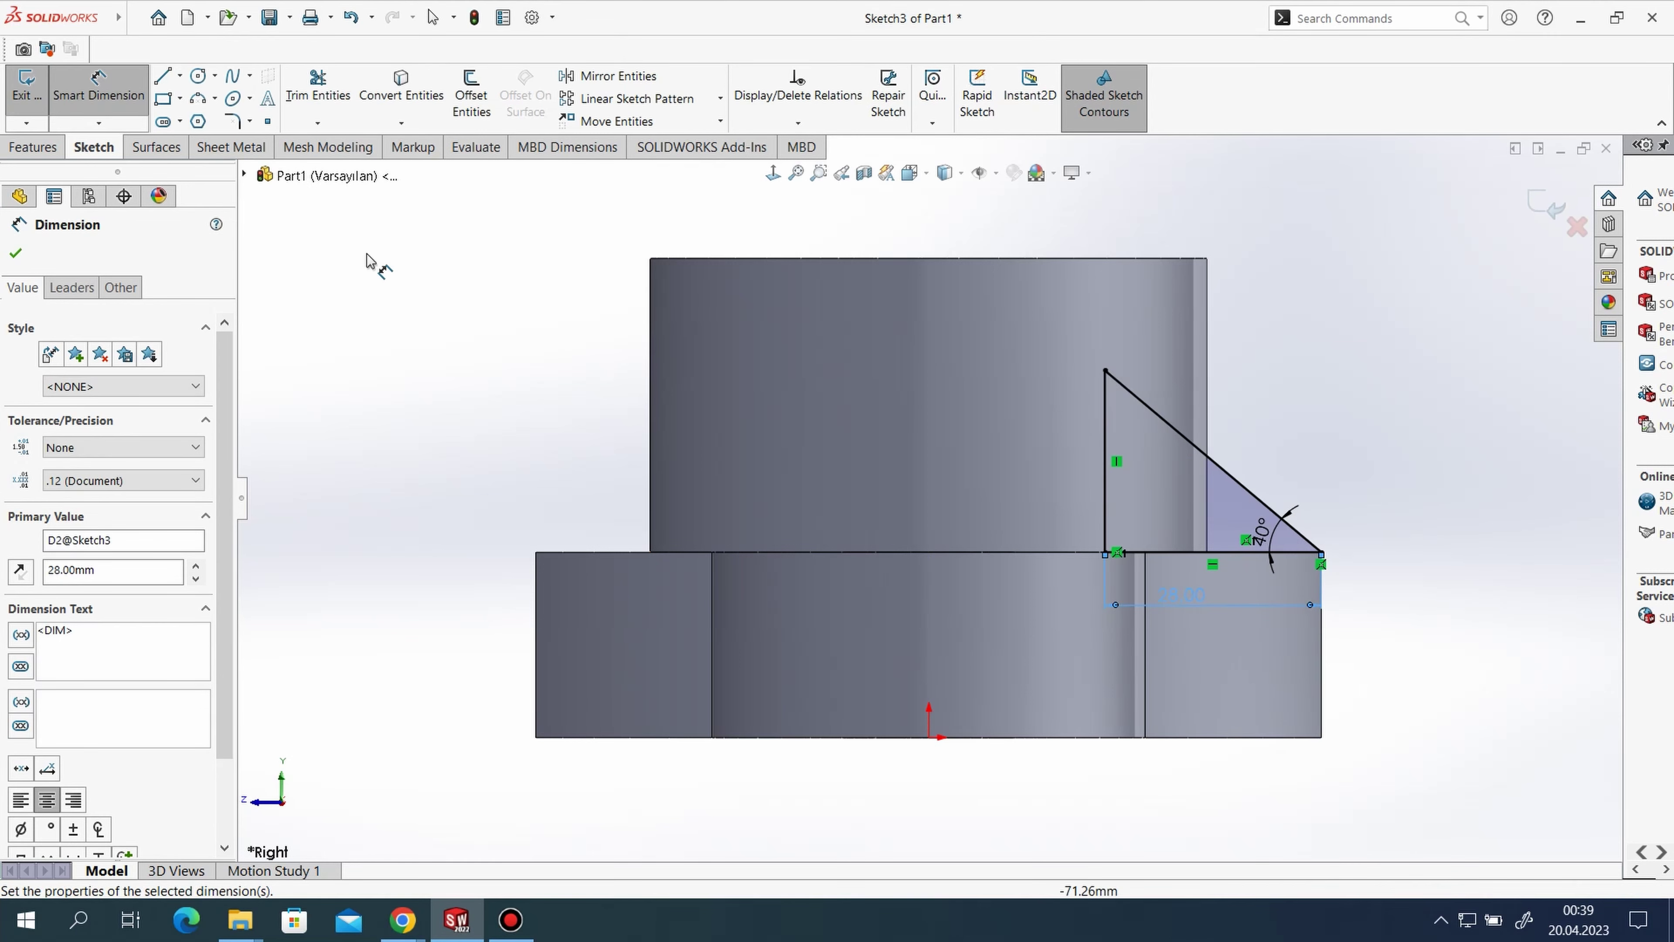
- Draw a vertical line from the origin up to the top of the boss
left_click(163, 76)
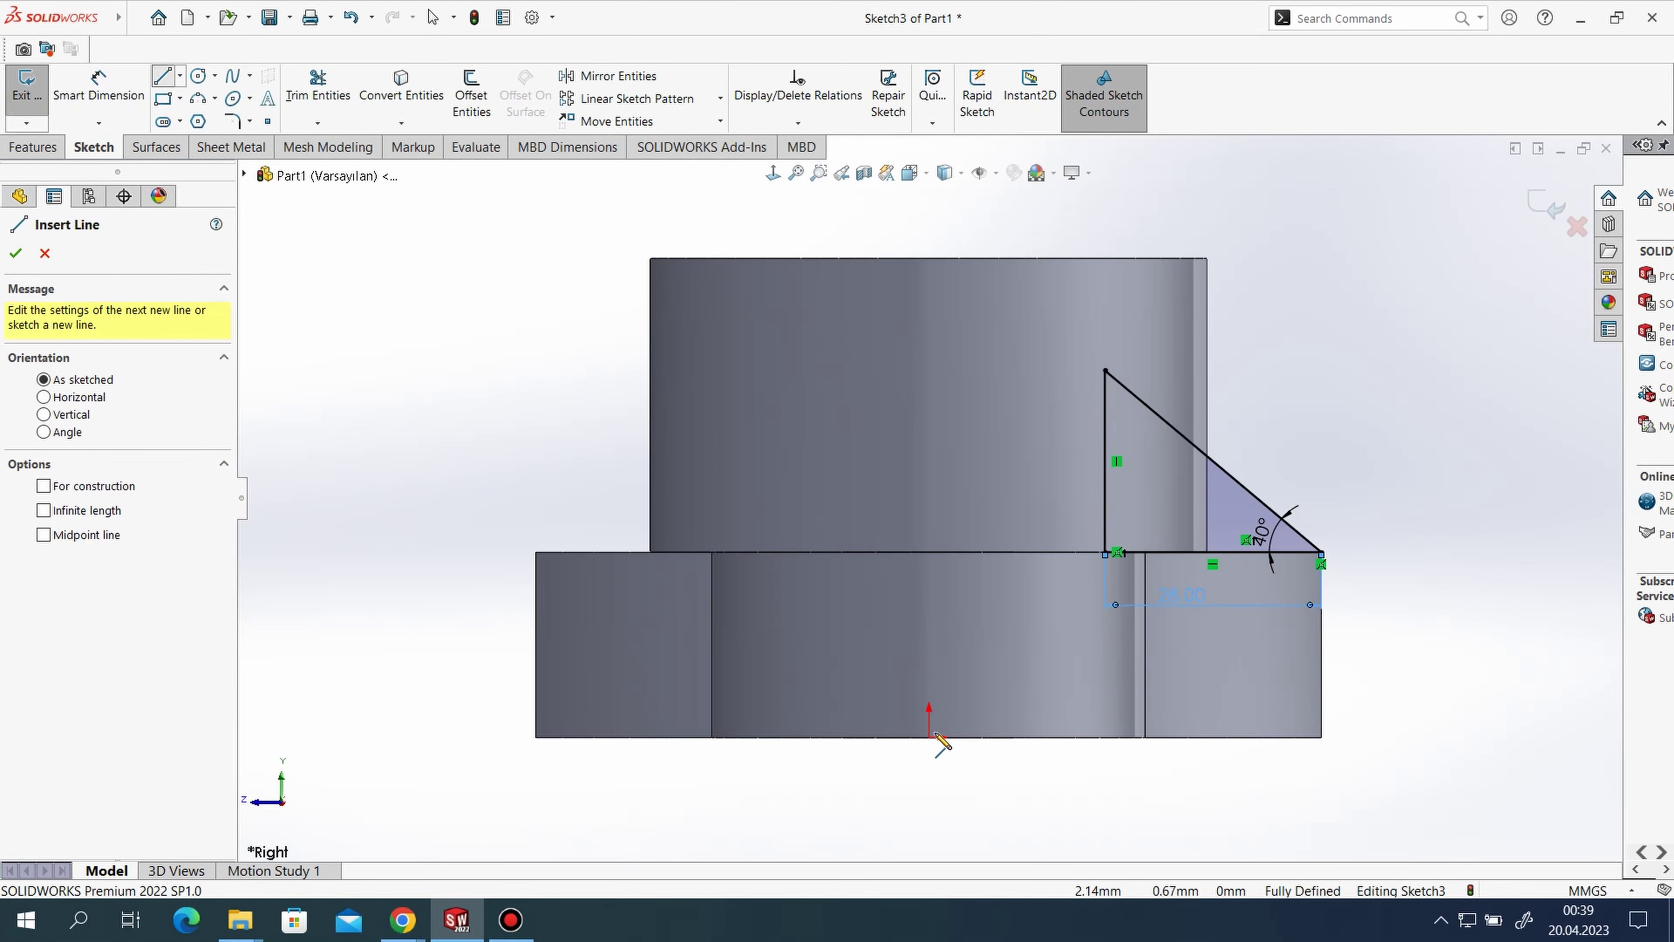
left_click_drag(929, 739, 929, 258)
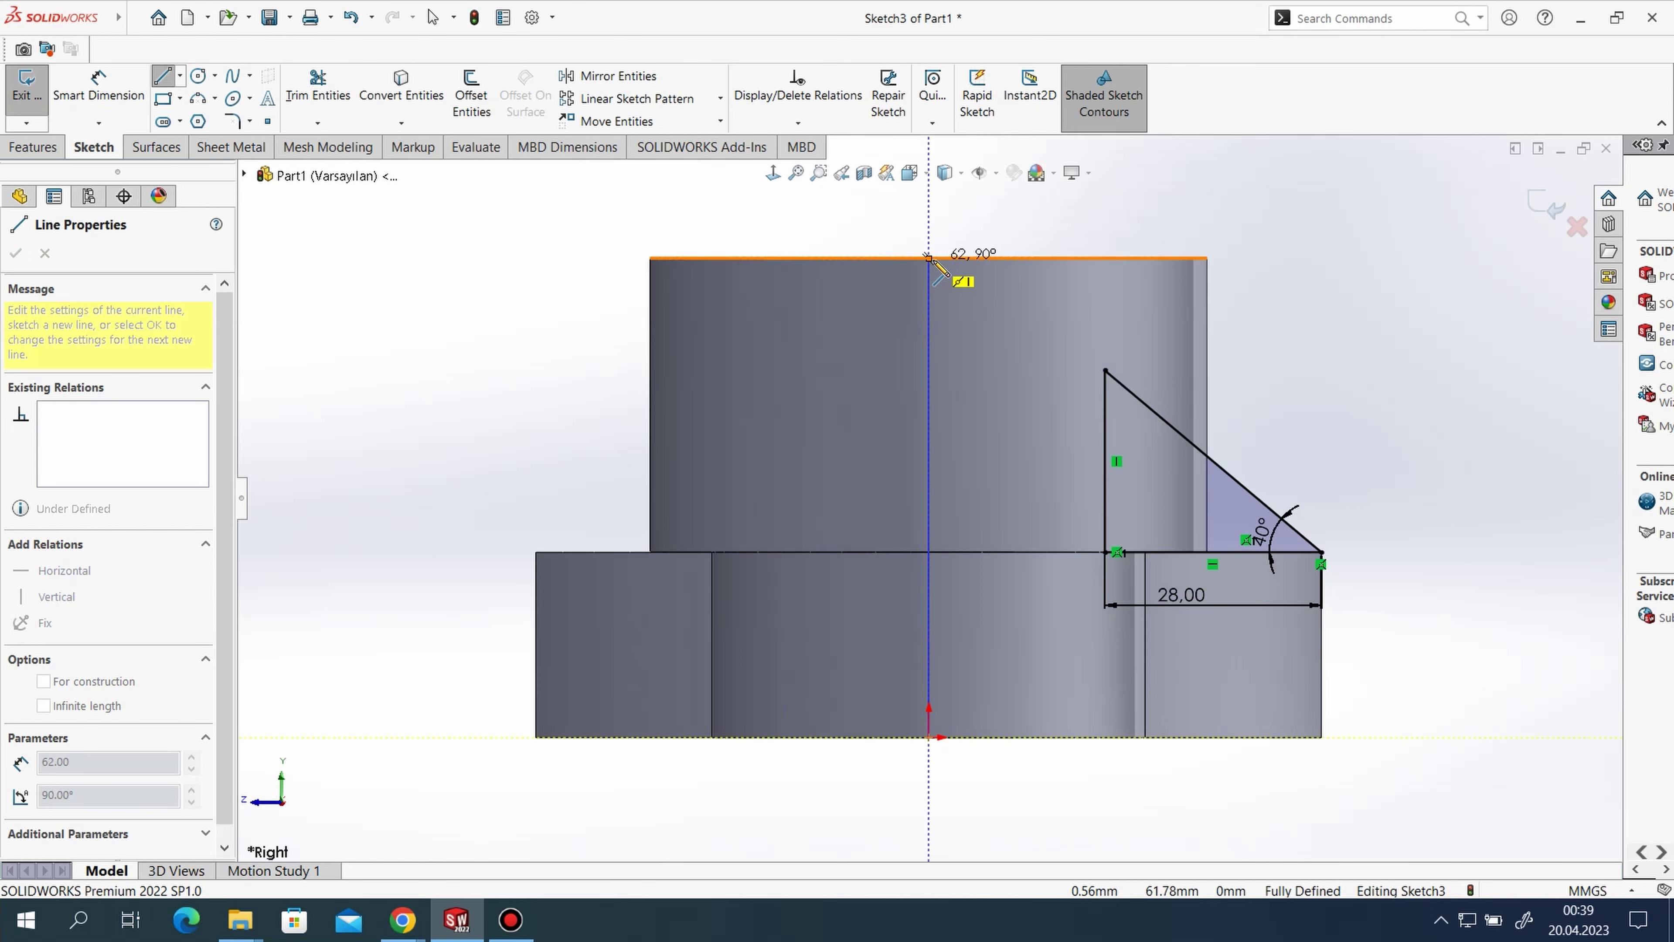
right_click(820, 379)
left_click(853, 385)
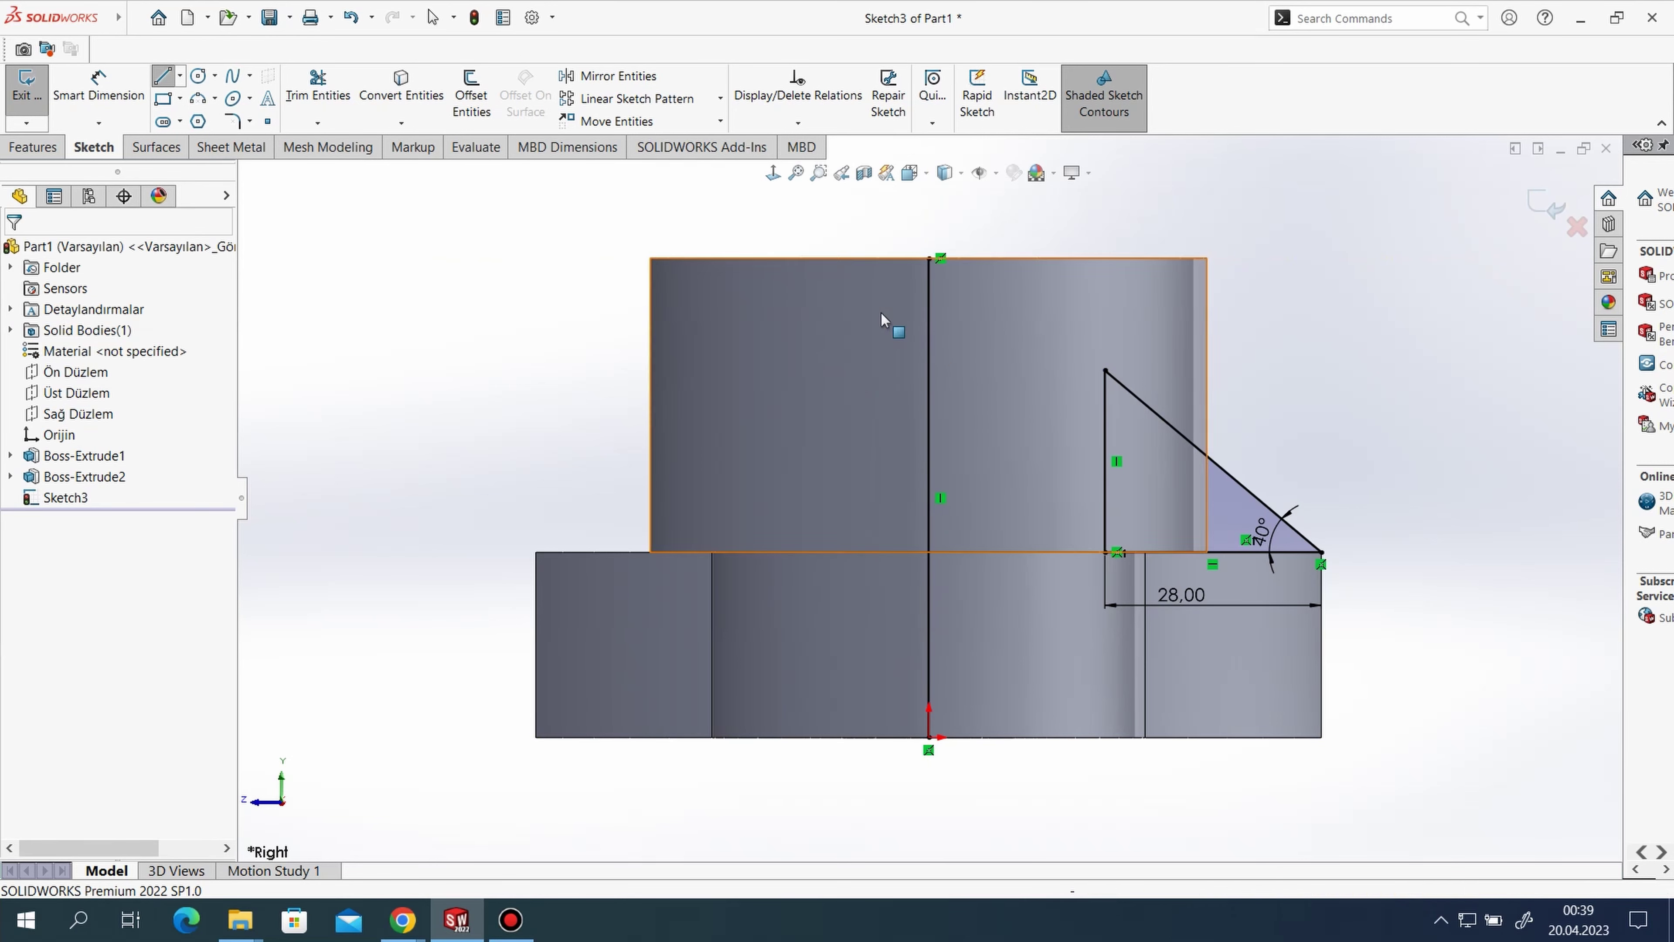
- Mirror the triangle's three lines about the vertical line
left_click(618, 76)
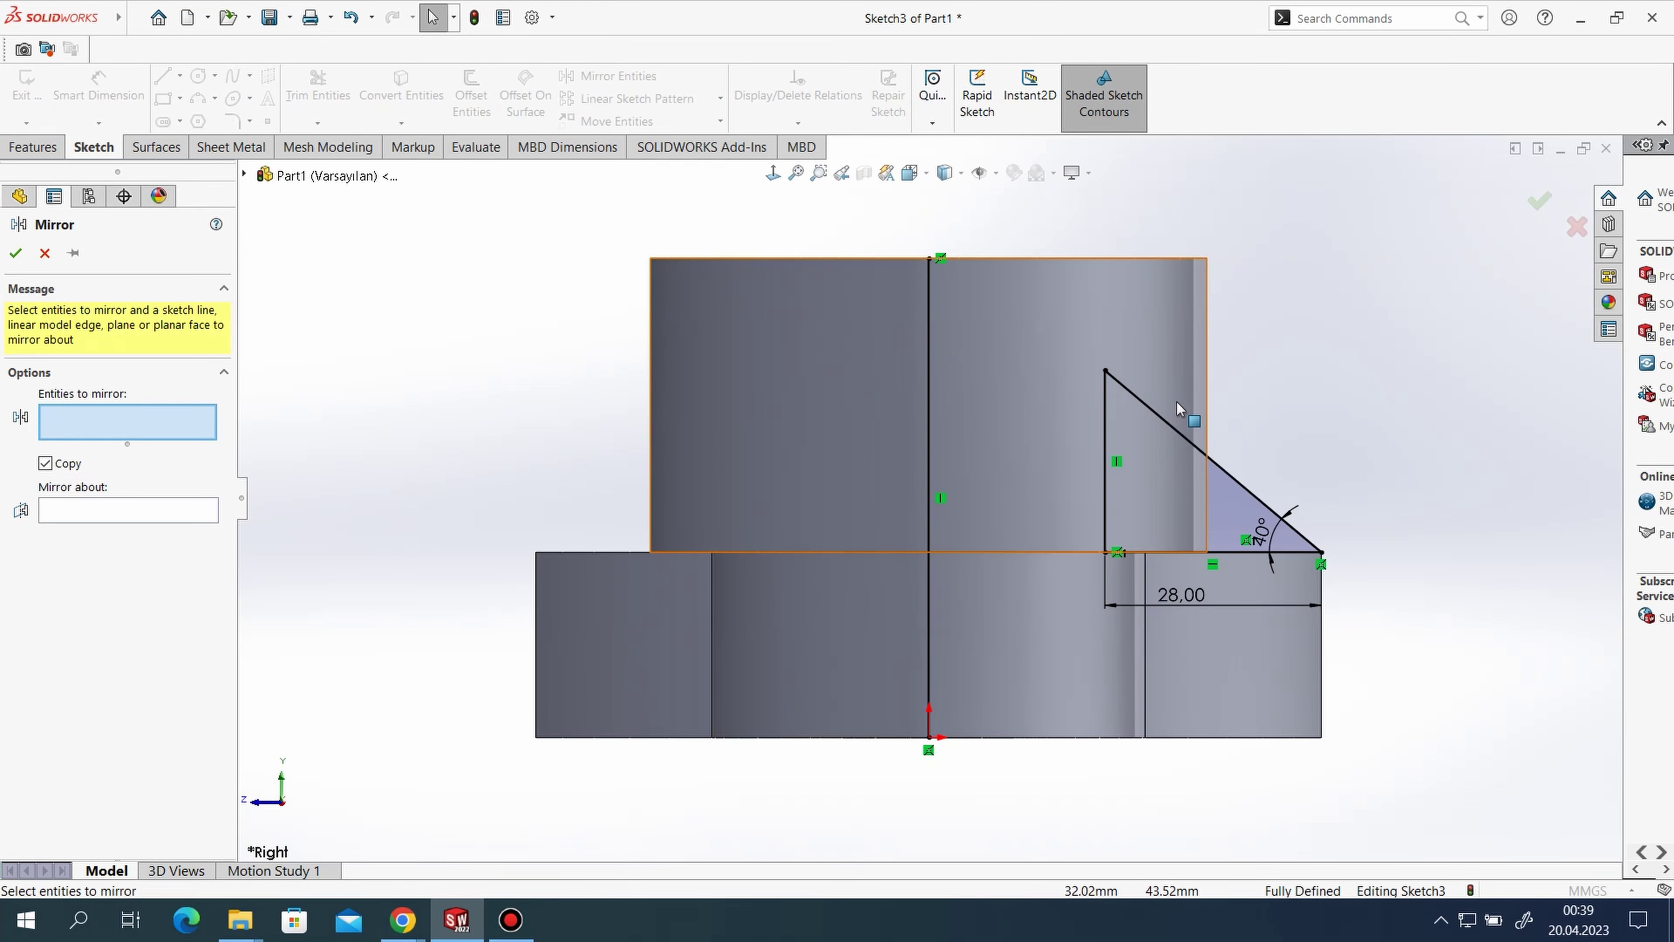
left_click(1165, 422)
left_click(1117, 453)
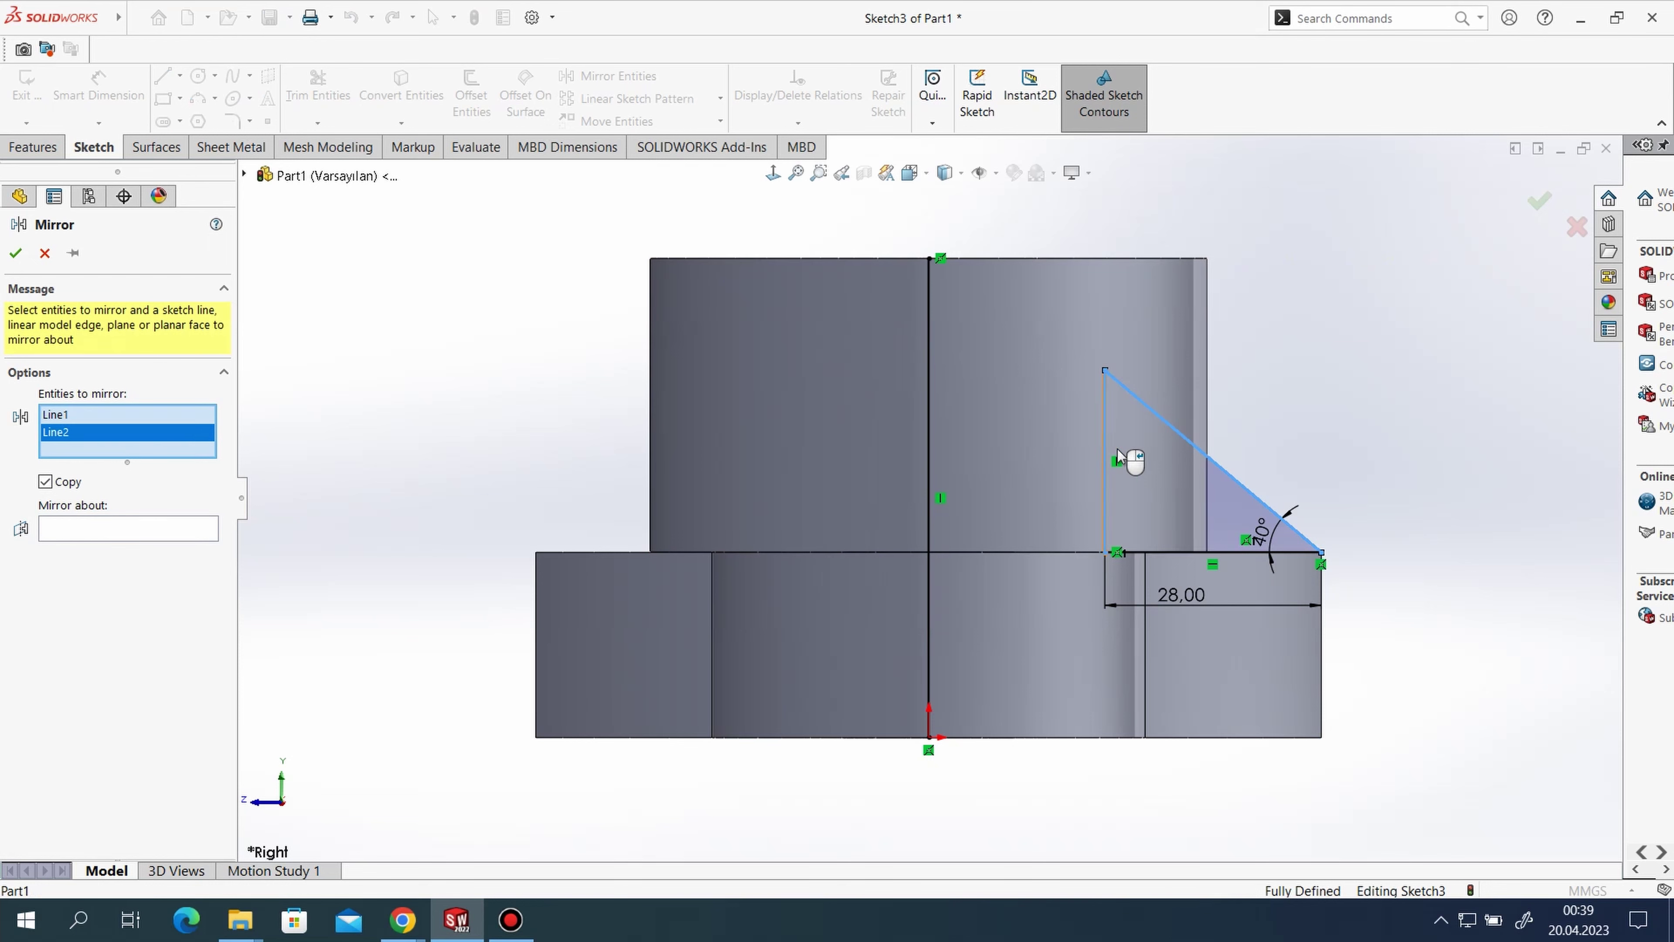
left_click(1192, 557)
left_click(124, 550)
left_click(930, 439)
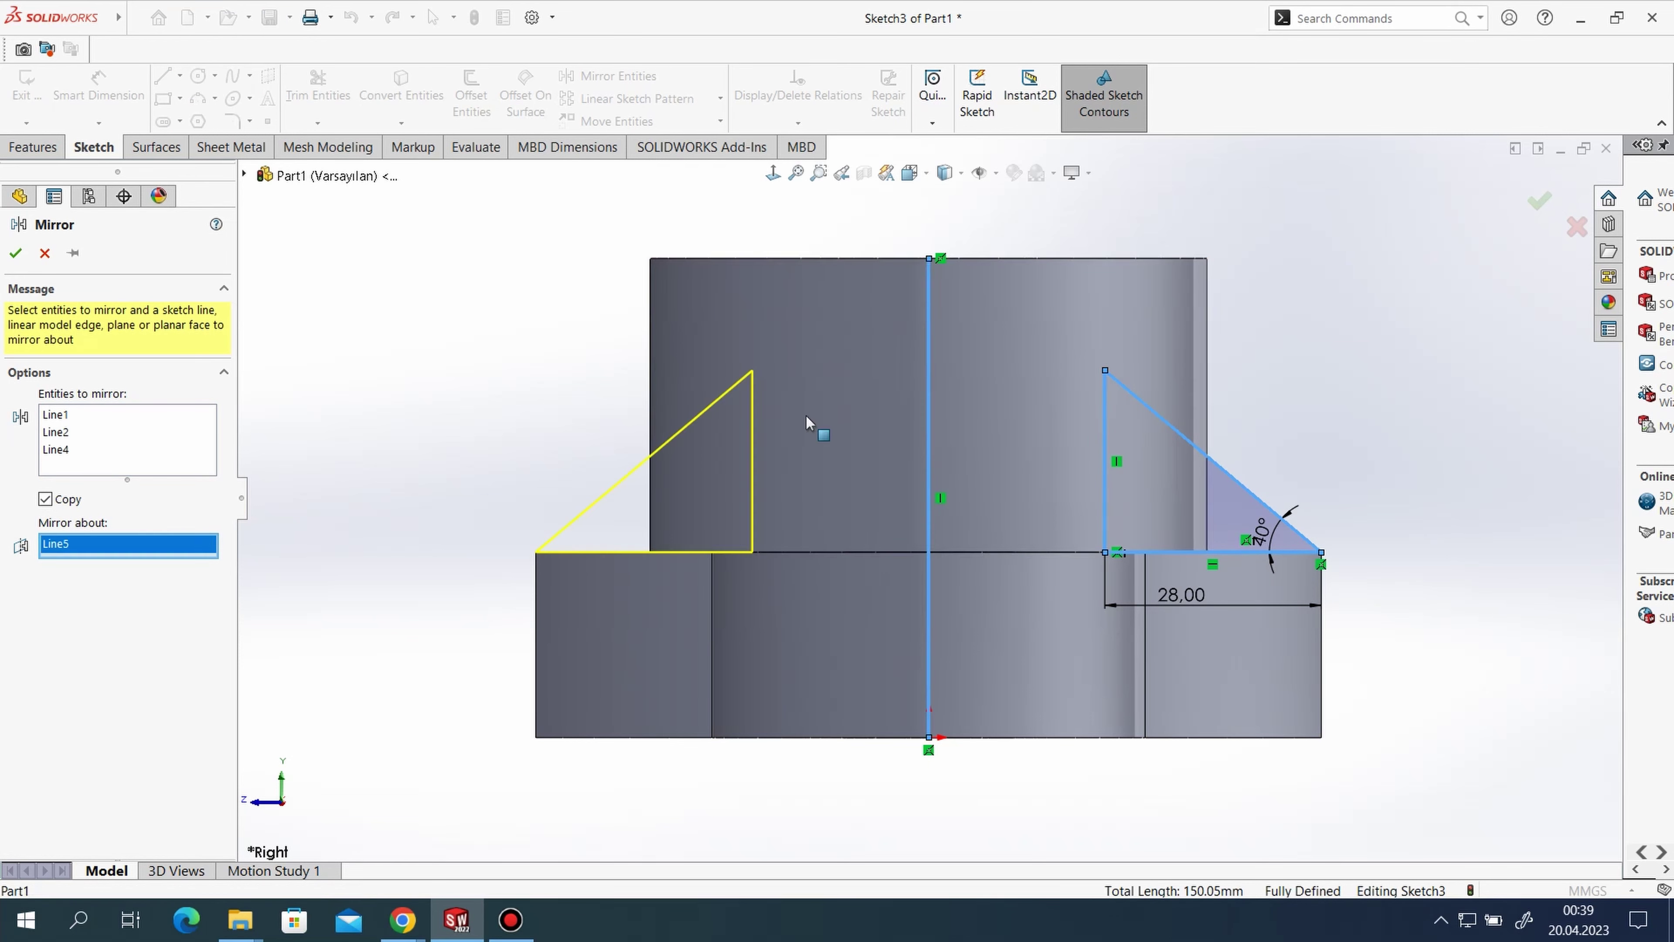
left_click(15, 252)
- Convert the vertical line into construction geometry
left_click(930, 343)
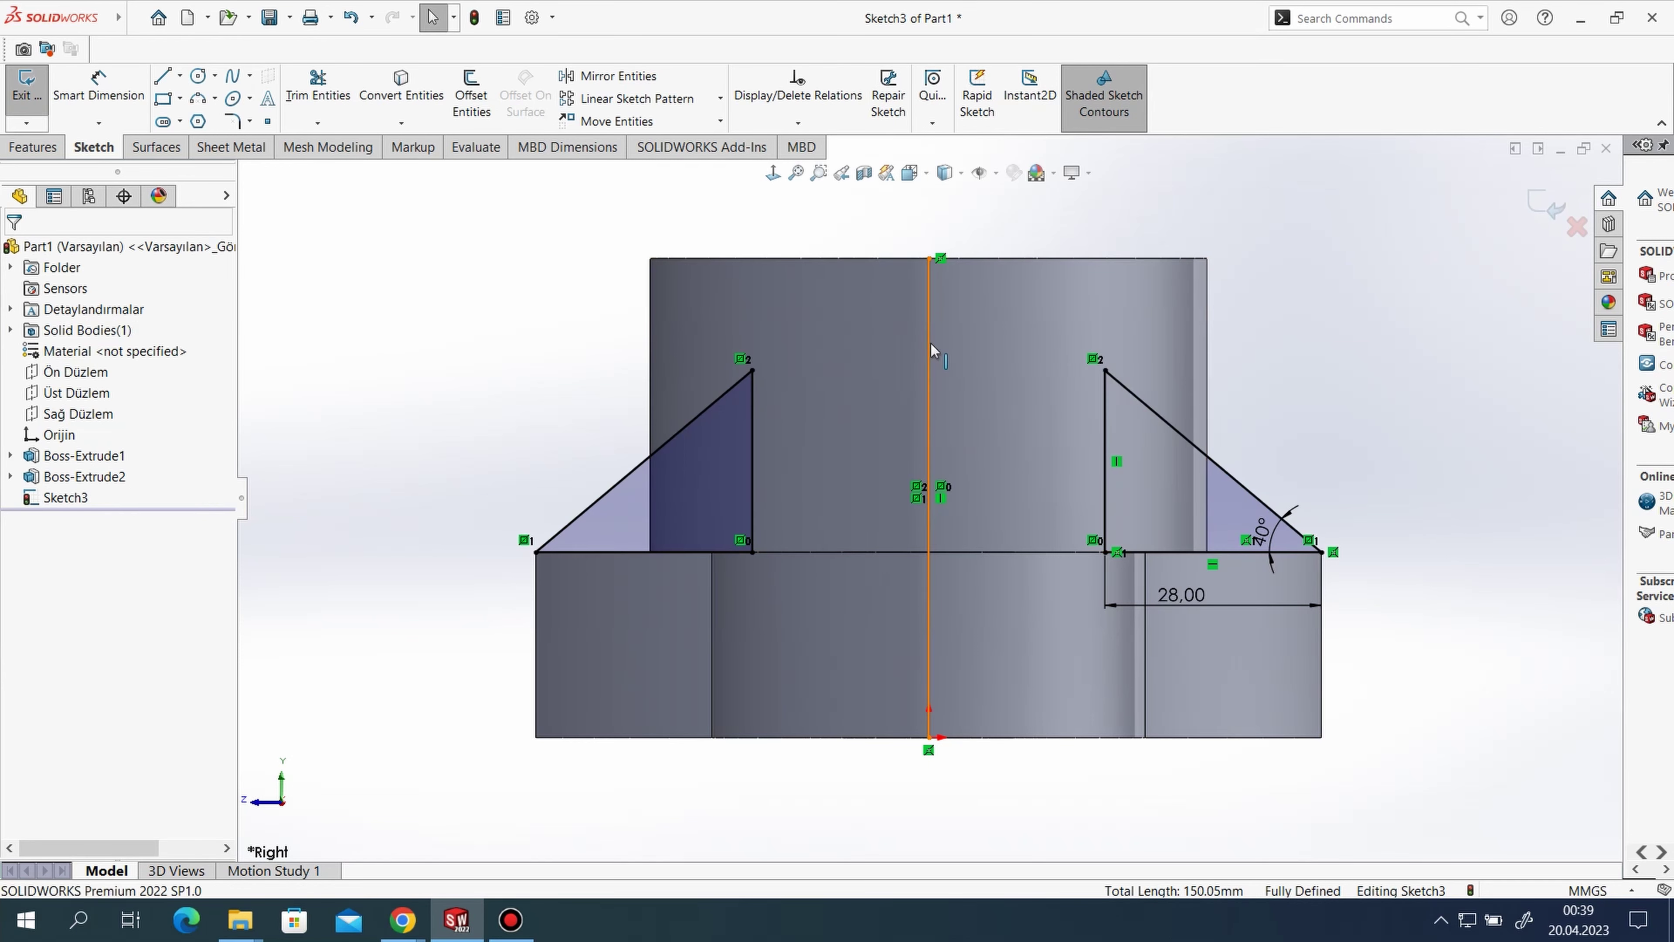
right_click(929, 343)
left_click(977, 329)
- Extrude the two rib triangles Mid Plane to a 56 mm depth
left_click(37, 148)
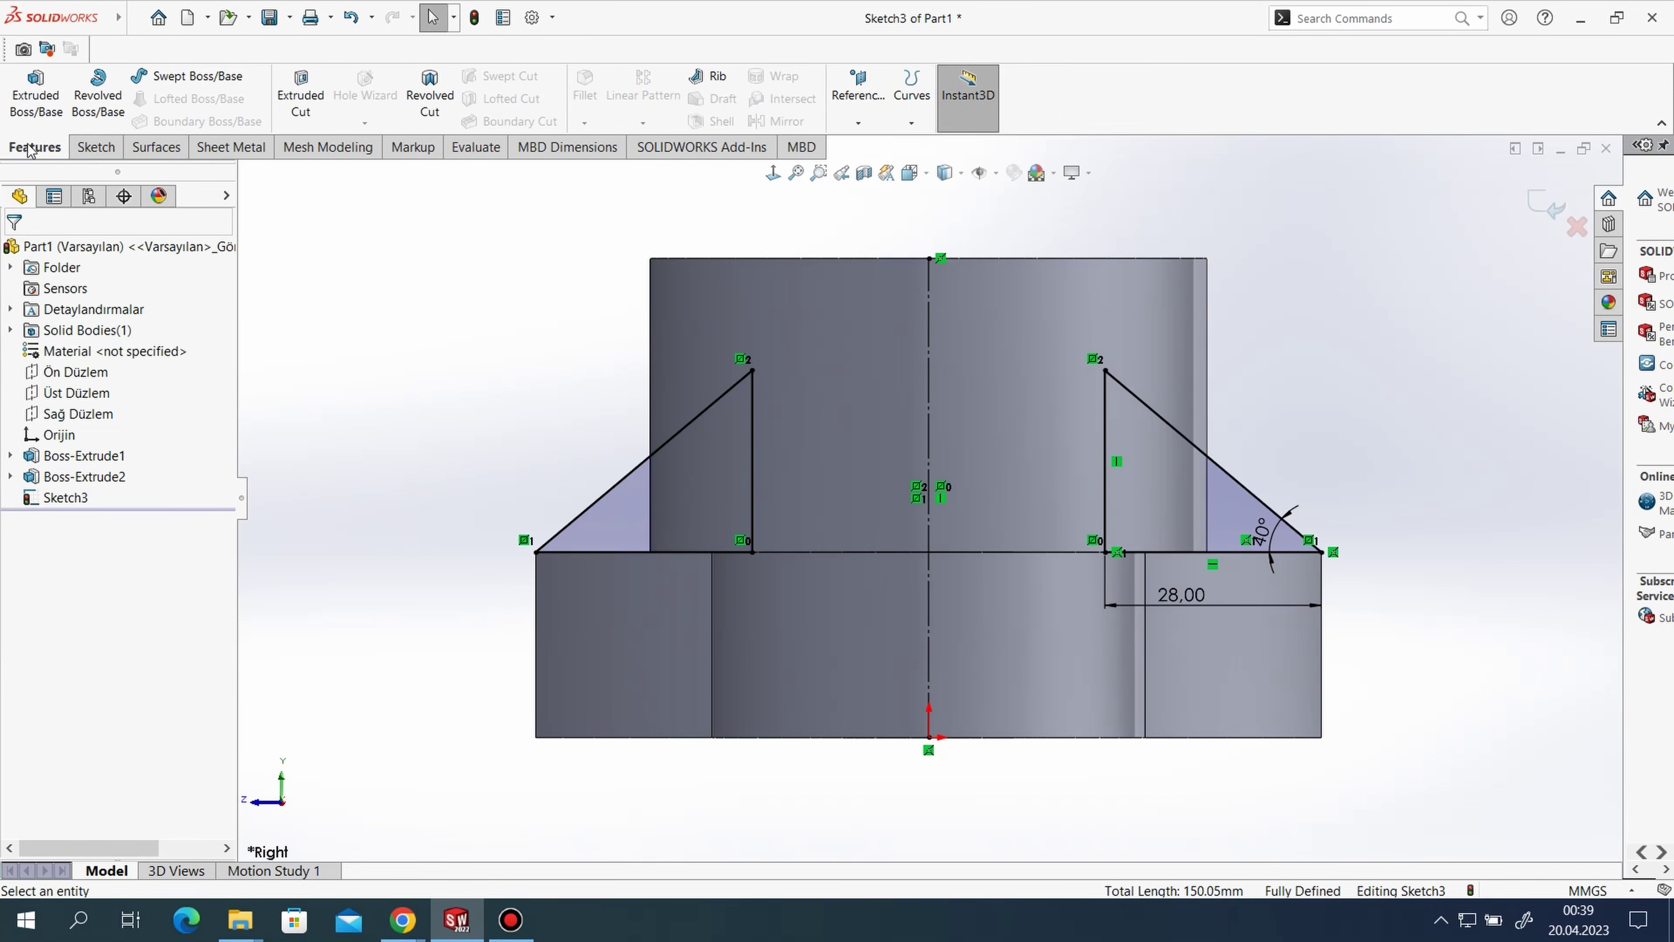
key("ctrl+7")
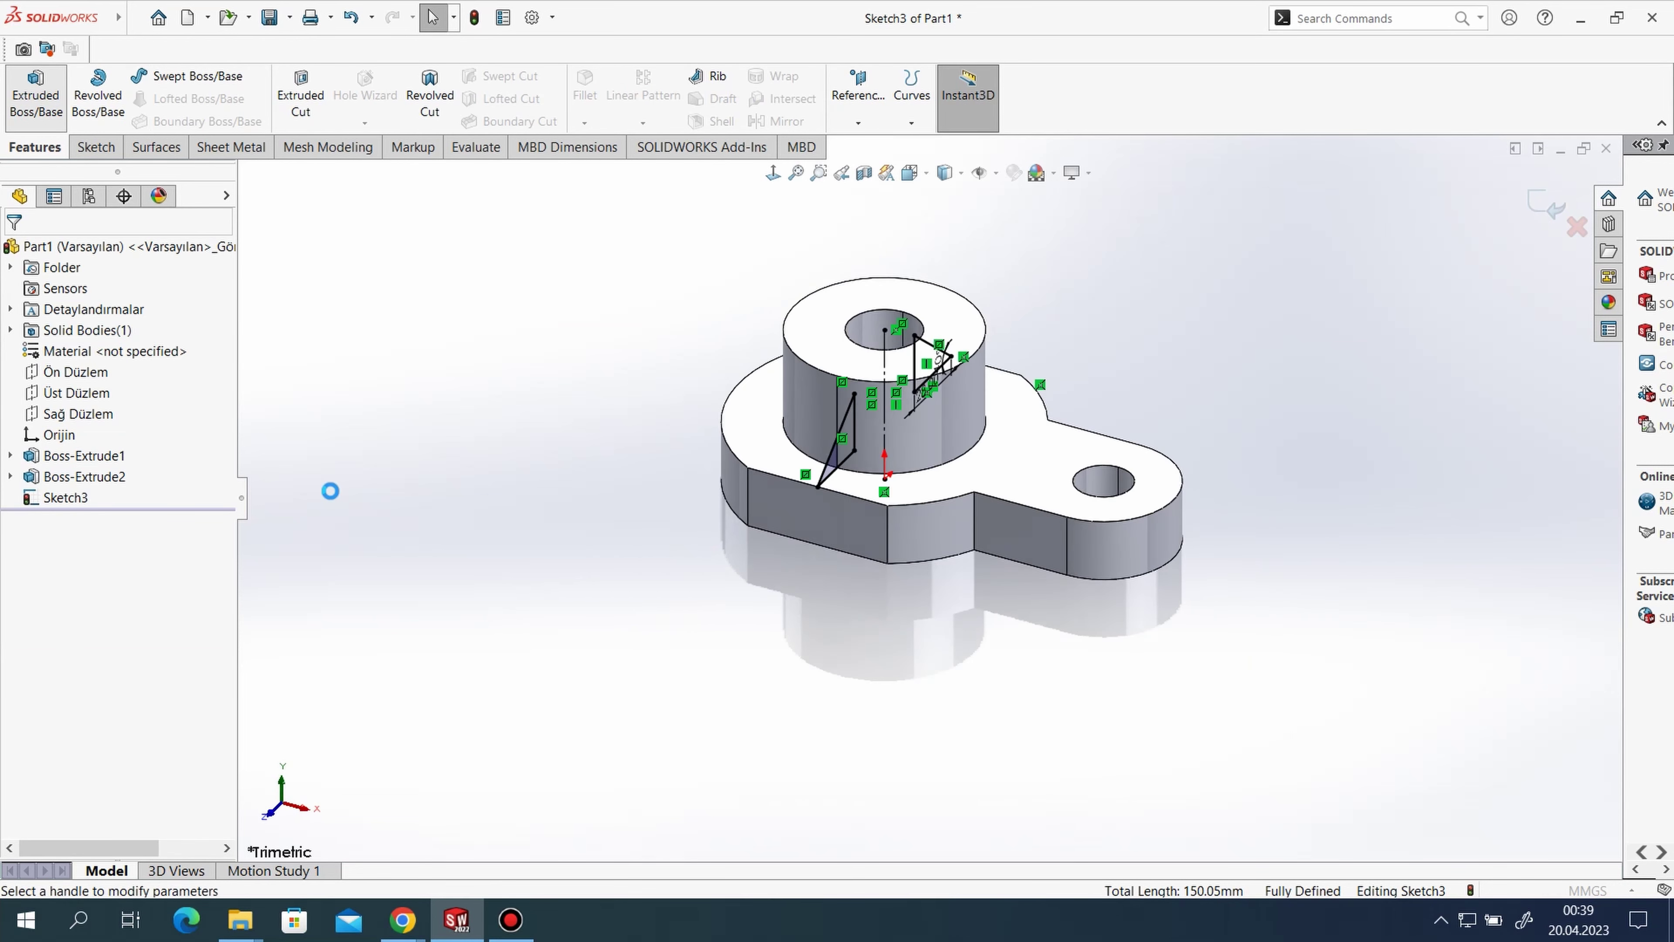
left_click(36, 94)
left_click(131, 373)
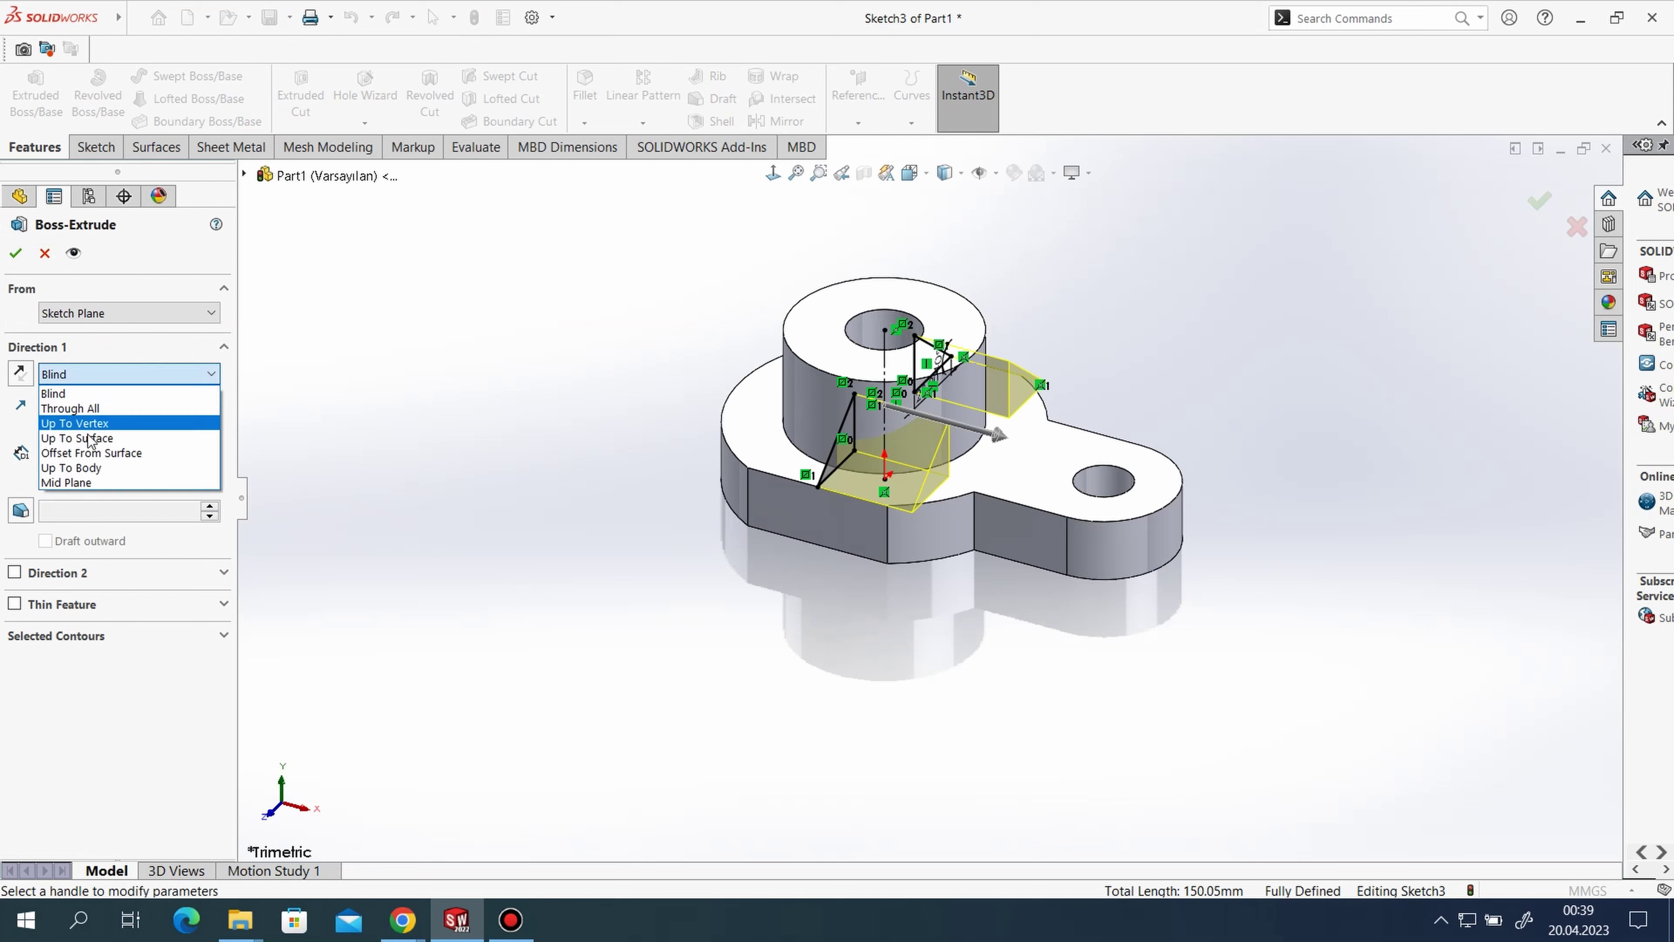
left_click(80, 480)
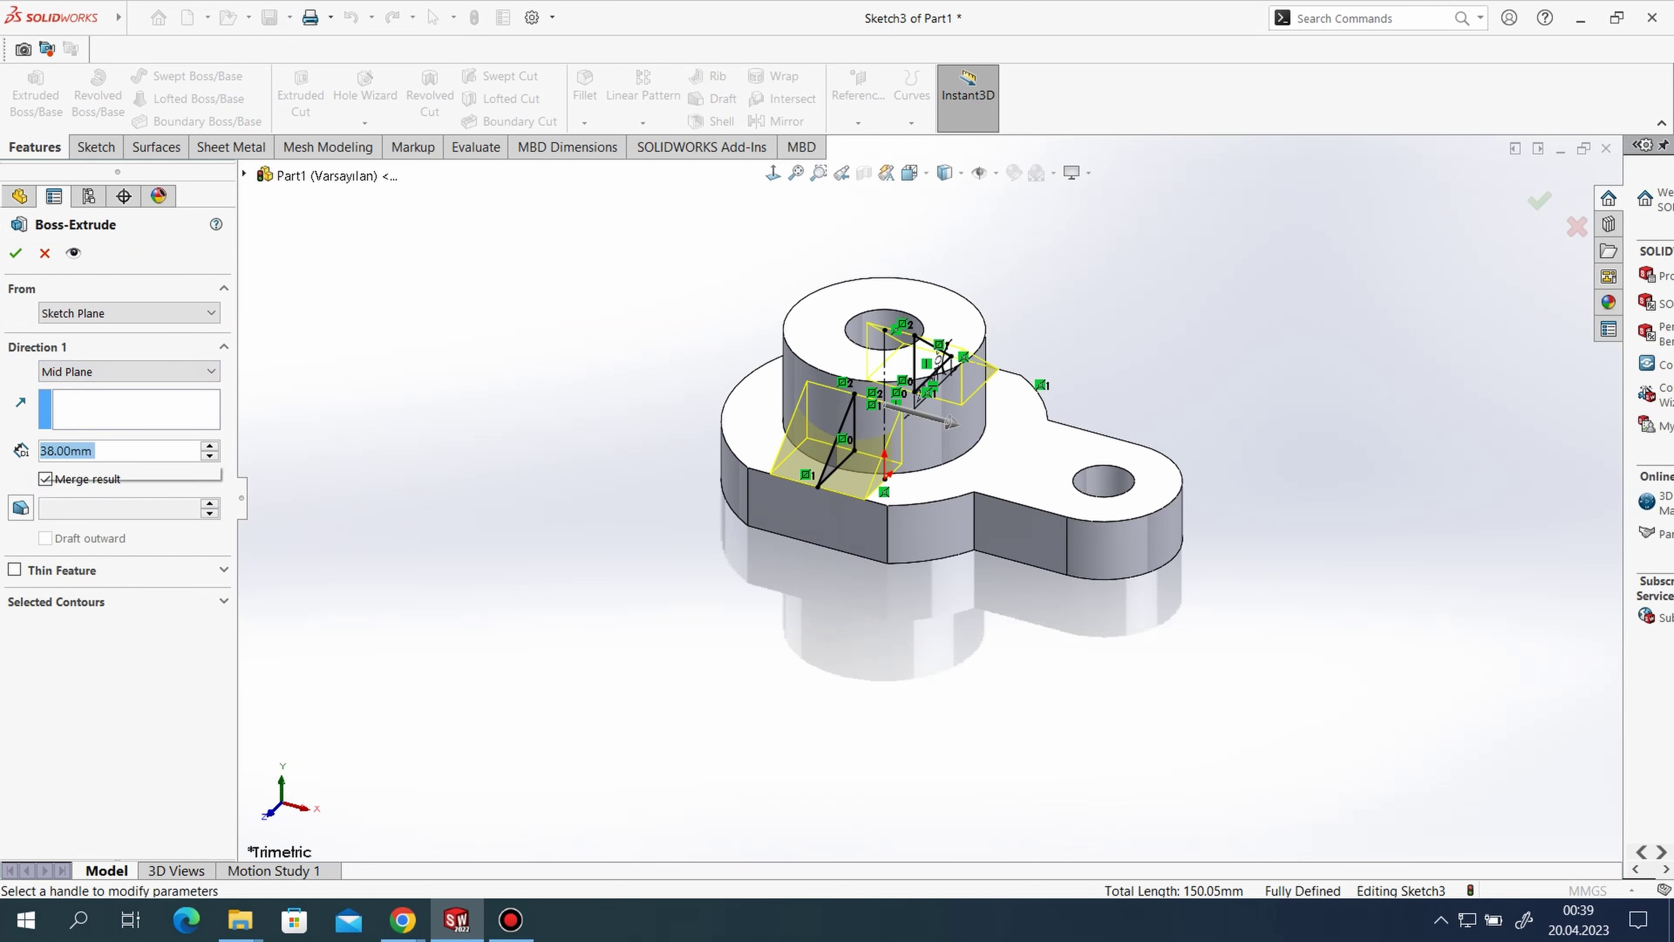
type("56")
key("Return")
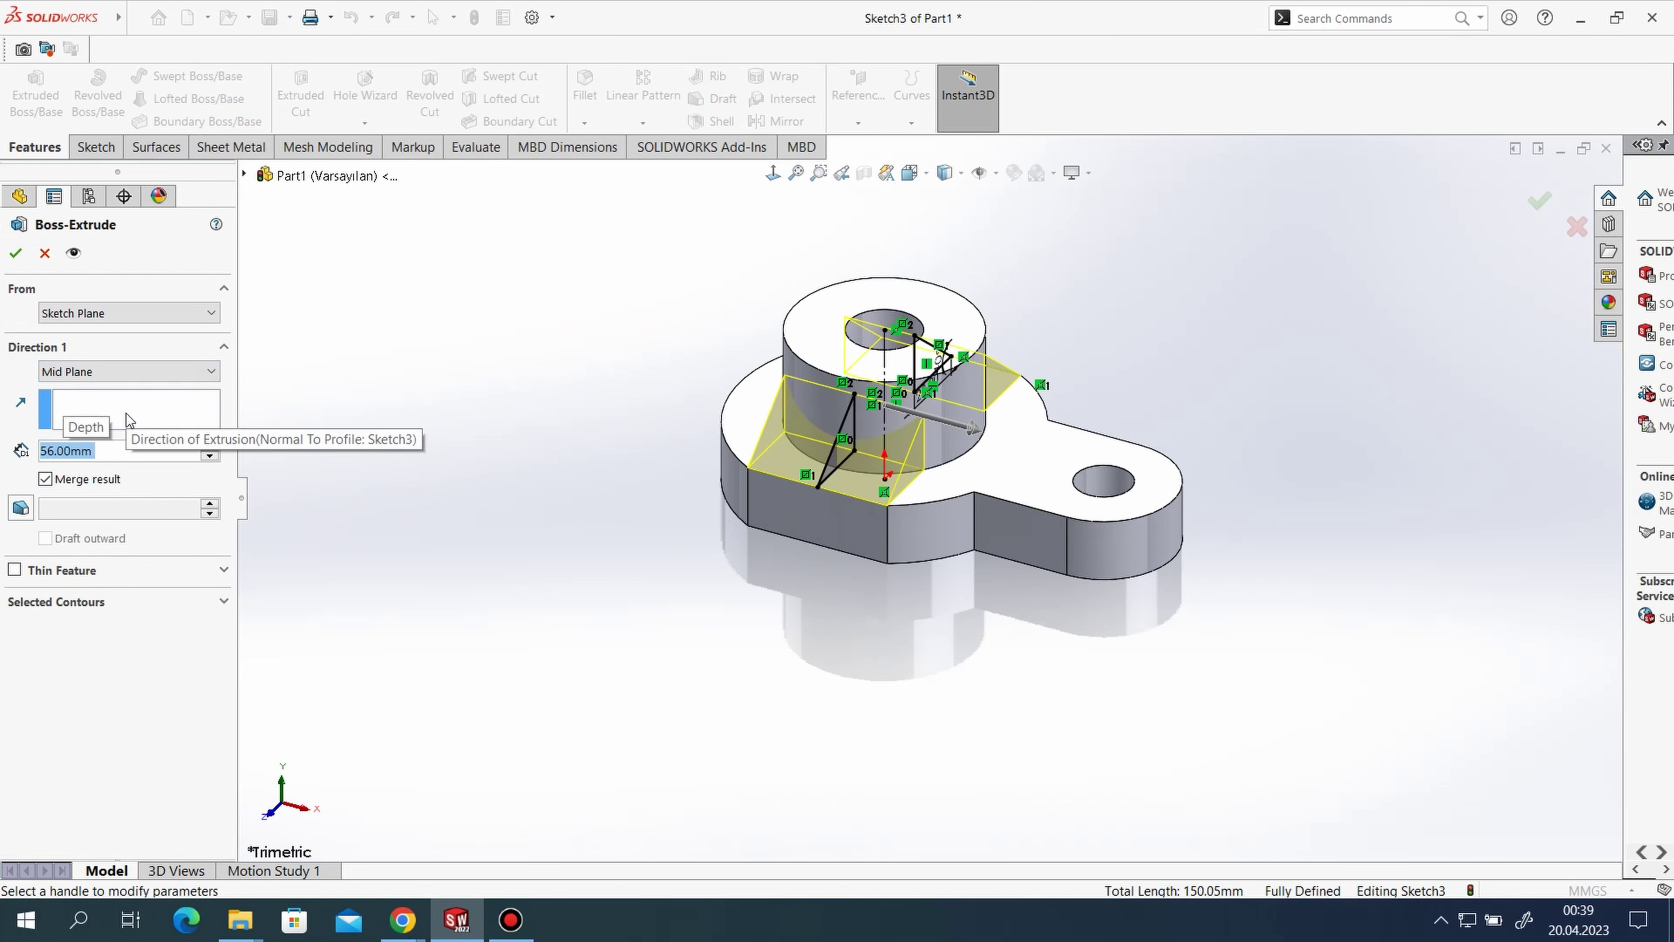
left_click(15, 252)
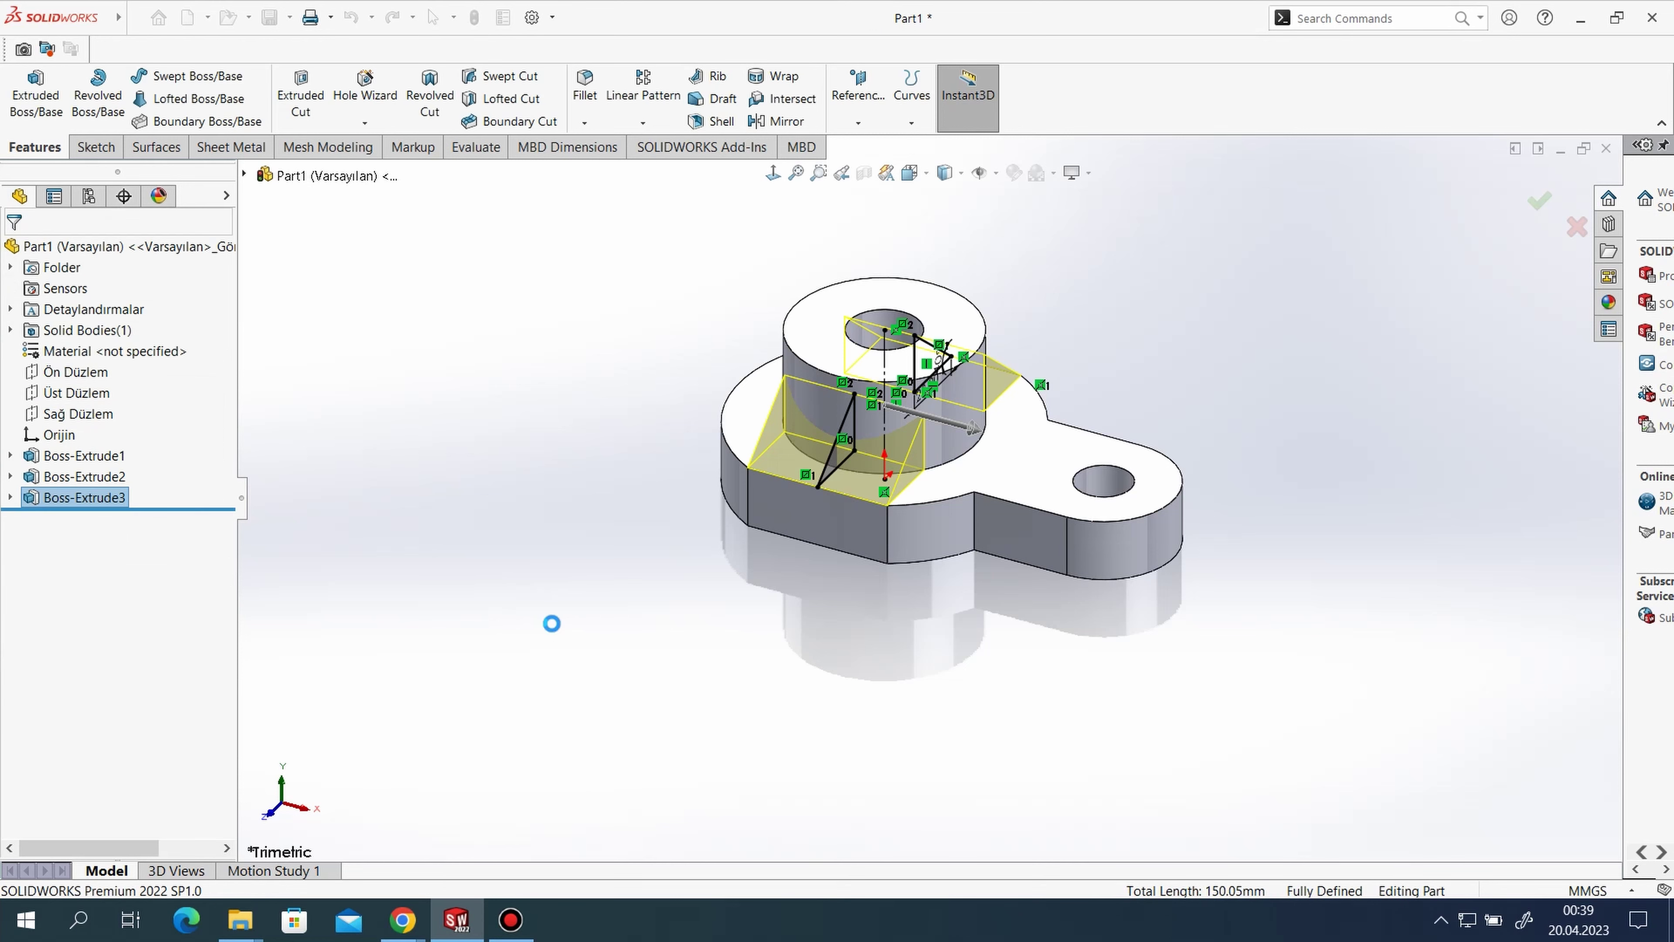
left_click(616, 610)
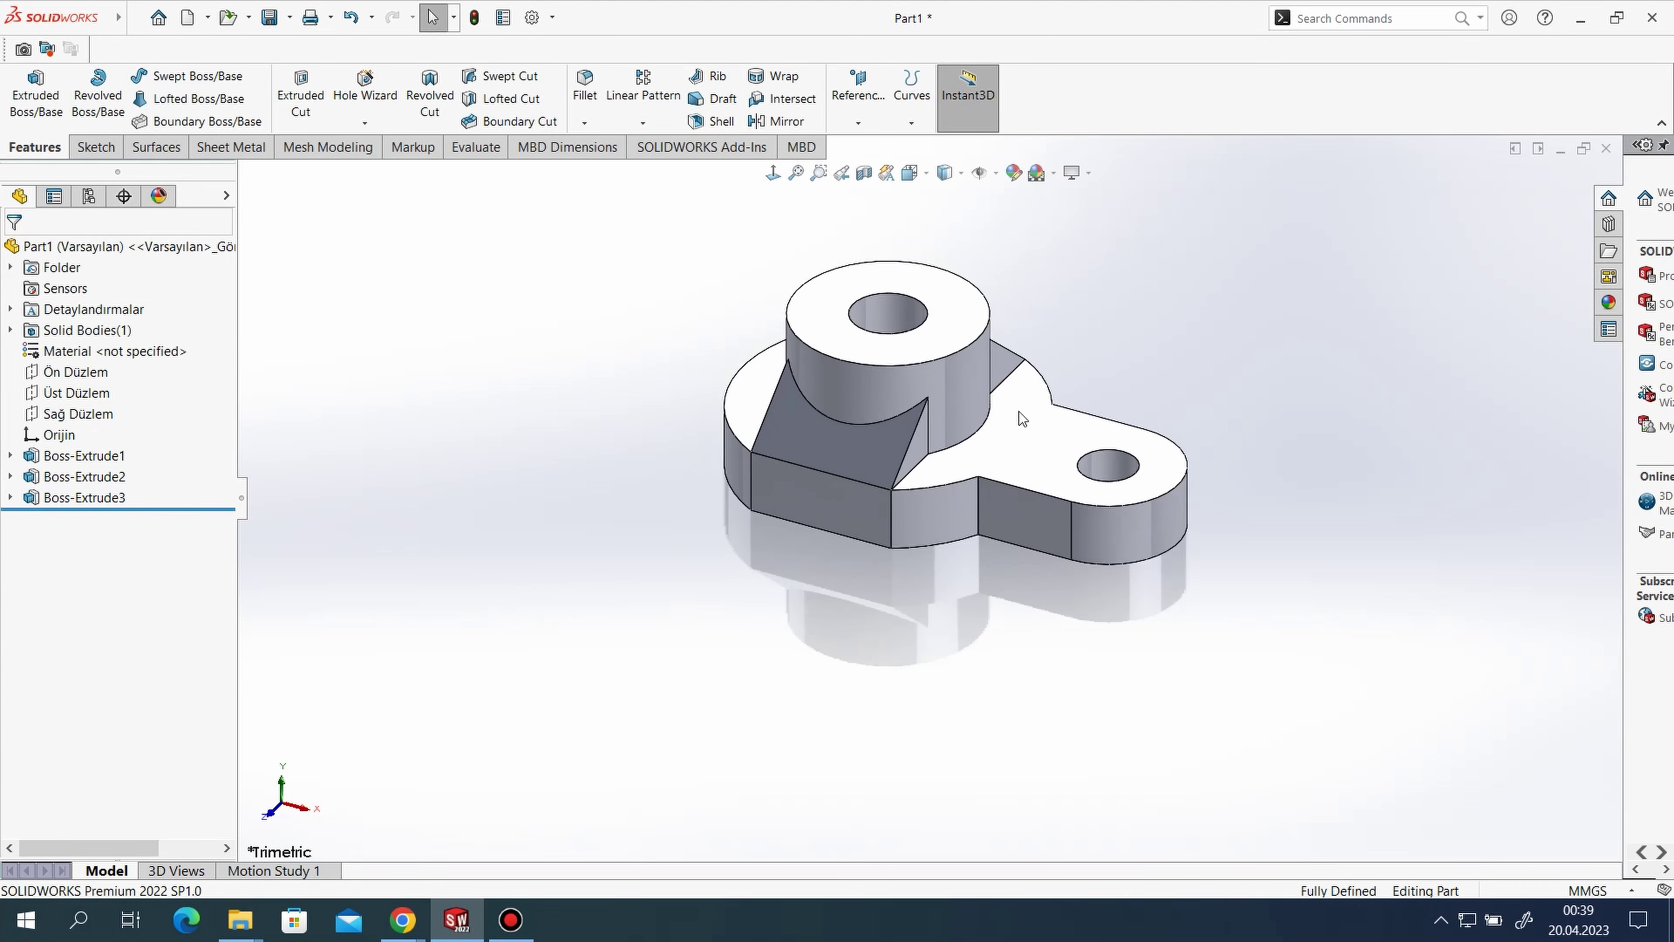
- Apply the yellow appearance swatch to the entire part
key("f")
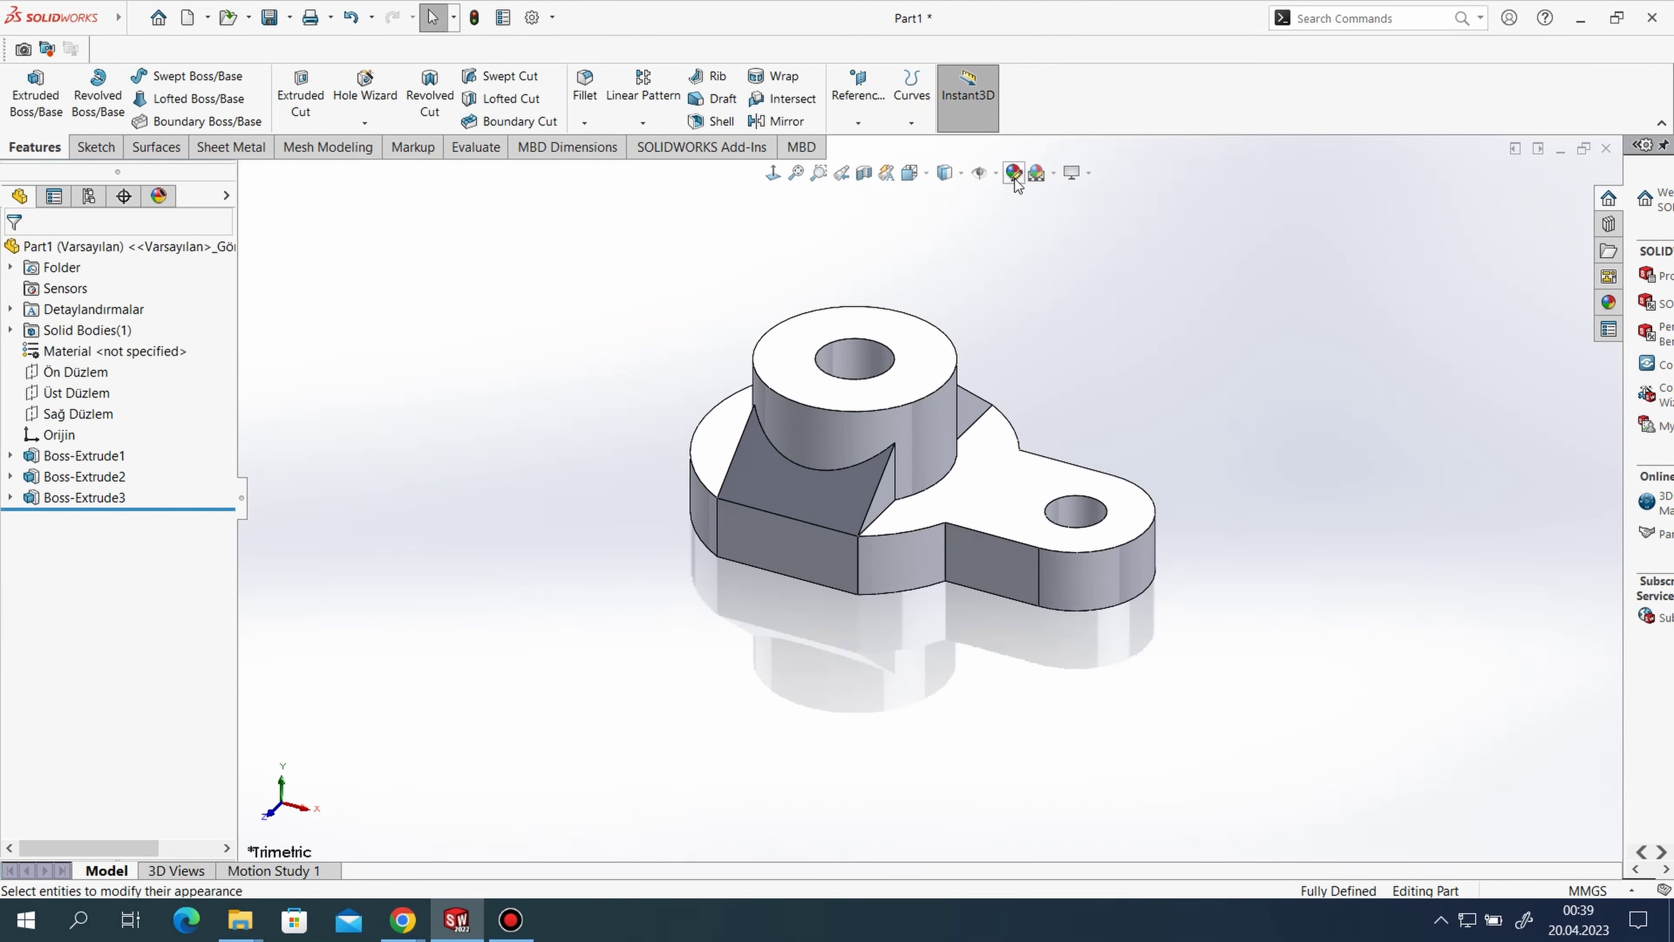
left_click(1015, 178)
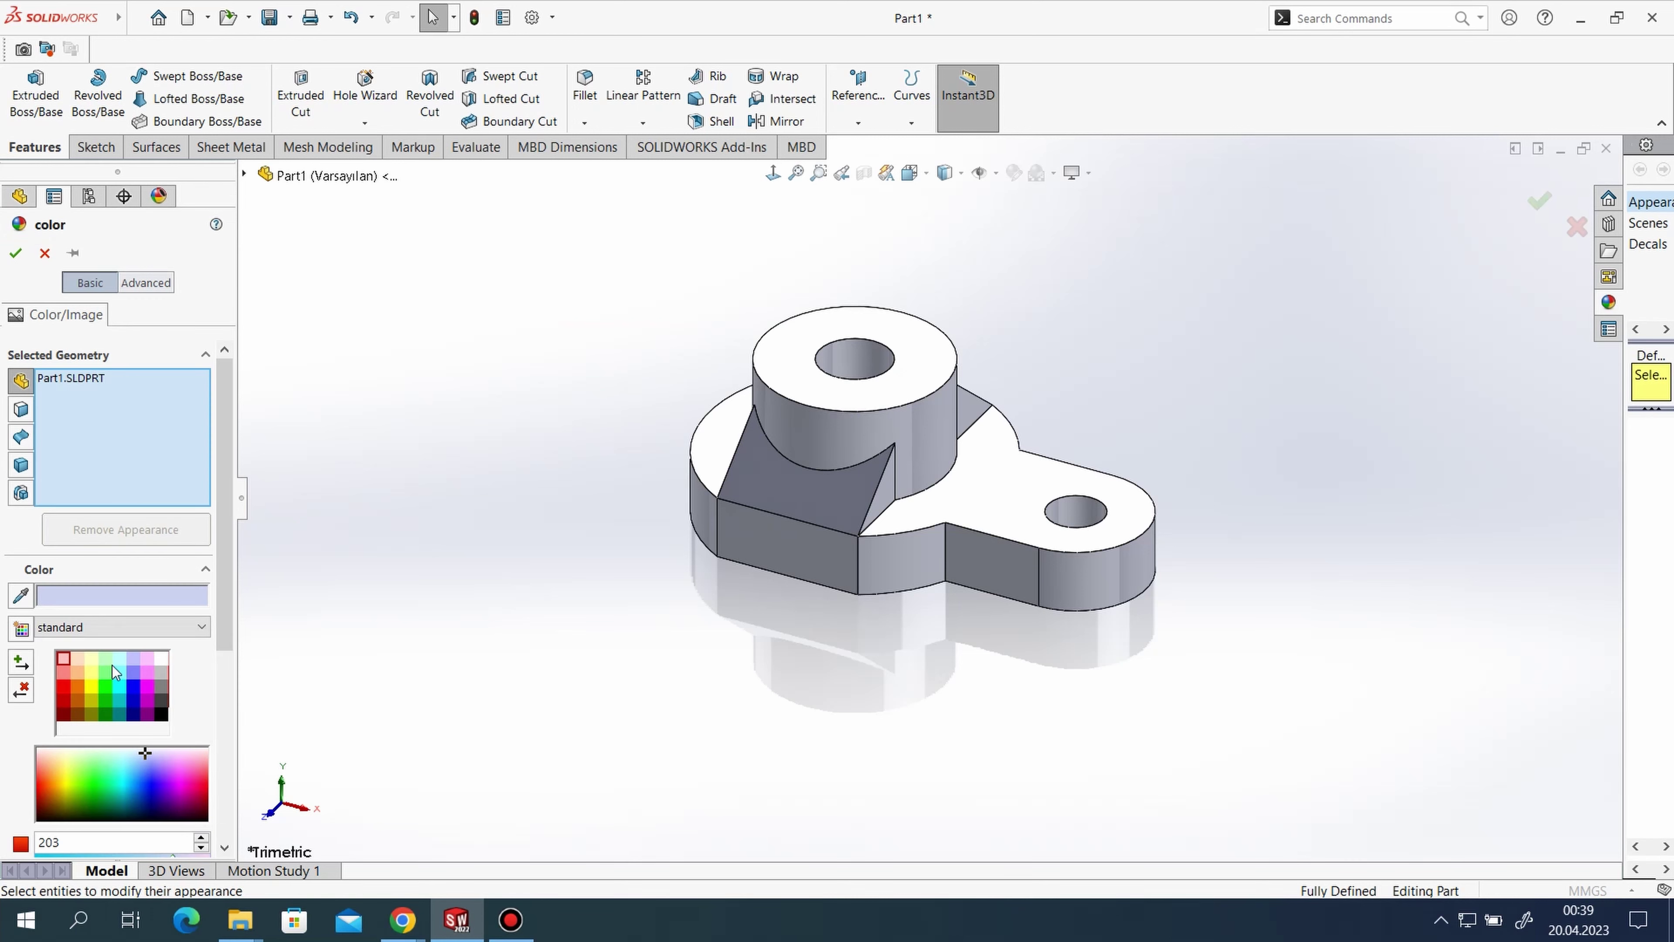
left_click(91, 674)
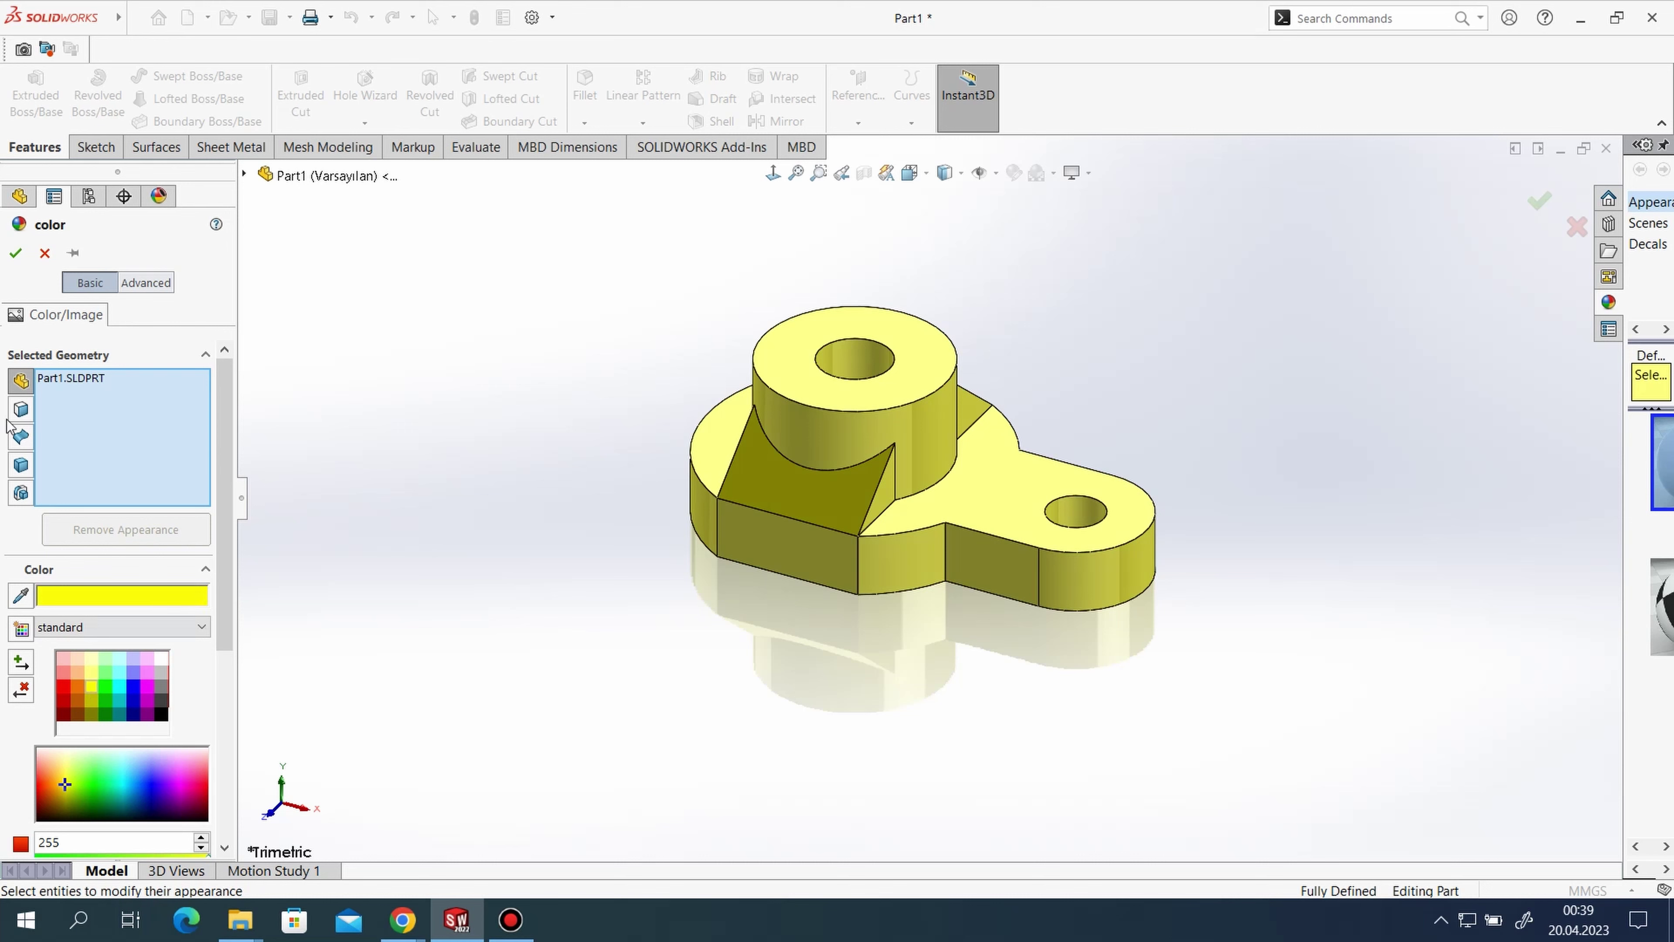
left_click(16, 252)
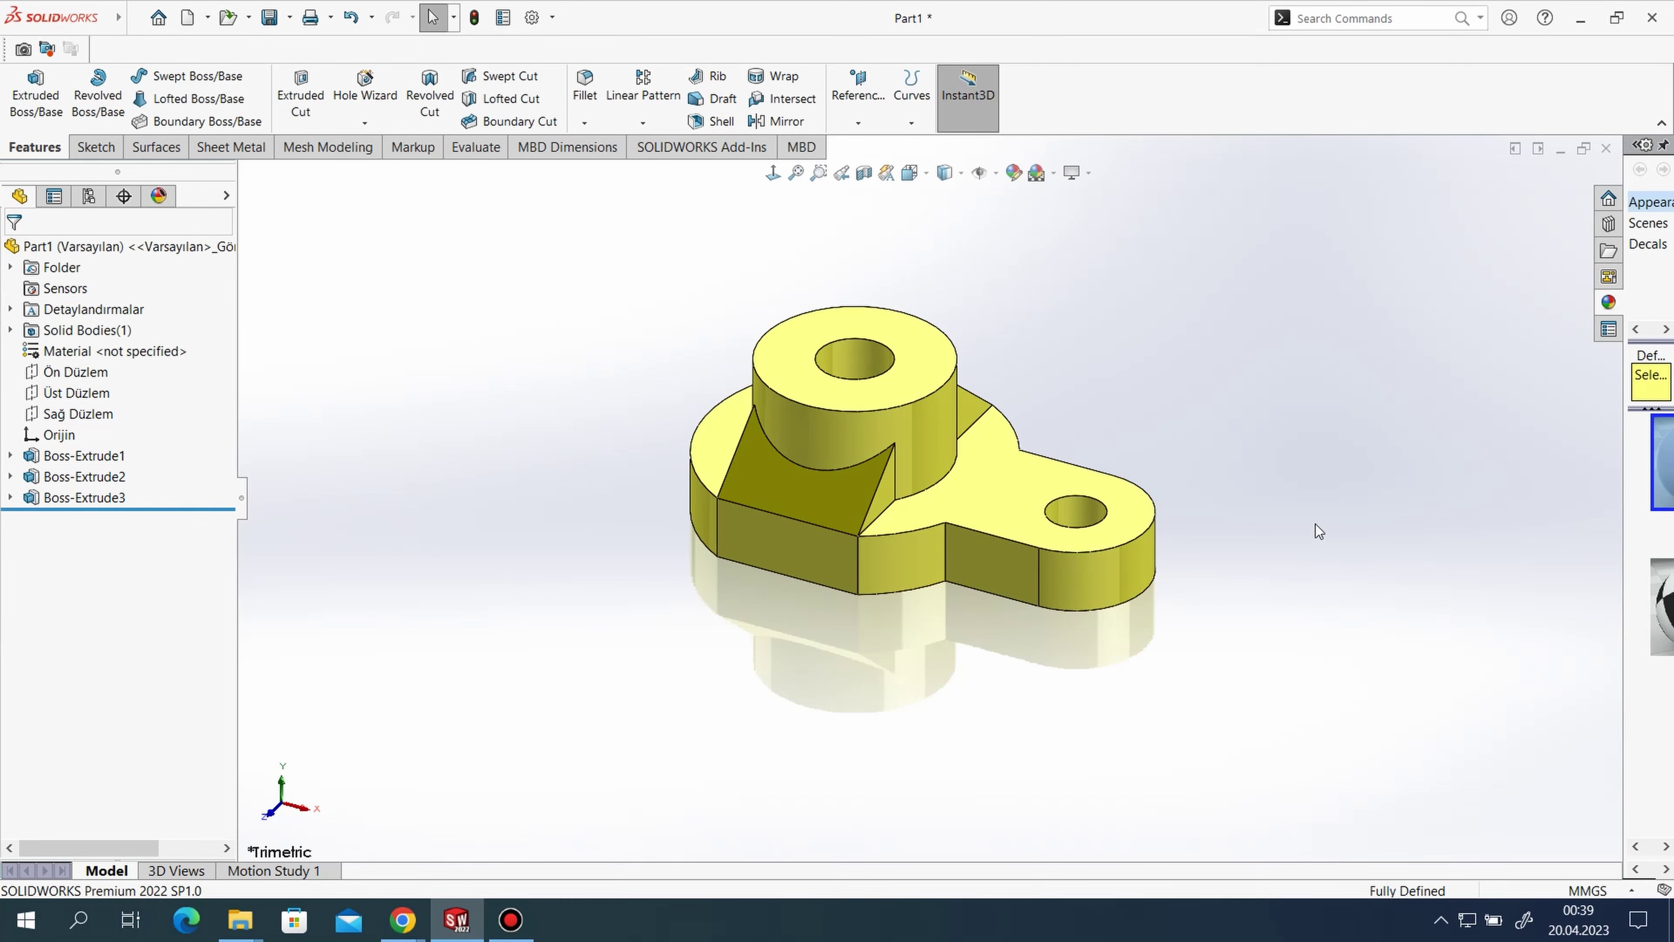
mouse_move(1316, 531)
middle_mouse_down()
mouse_move(1254, 510)
mouse_move(982, 553)
mouse_move(620, 516)
middle_mouse_up()
mouse_move(1115, 520)
middle_mouse_down()
mouse_move(661, 524)
mouse_move(400, 497)
mouse_move(1244, 542)
middle_mouse_up()
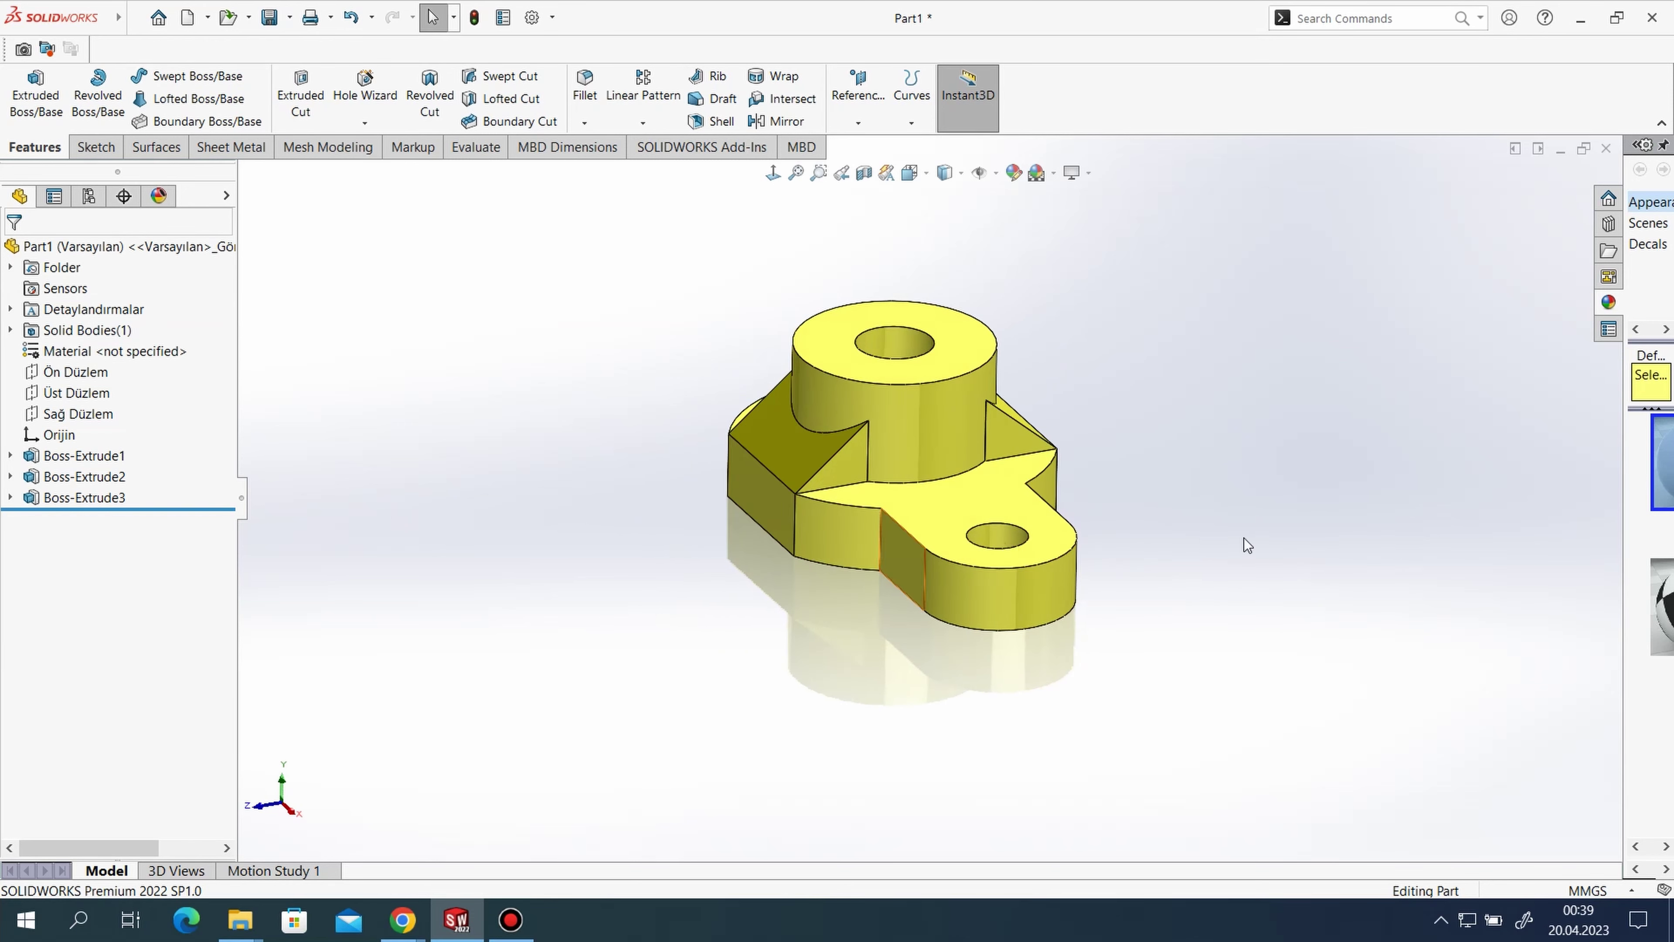
mouse_move(1330, 503)
middle_mouse_down()
mouse_move(889, 560)
mouse_move(753, 550)
mouse_move(672, 487)
mouse_move(710, 580)
mouse_move(616, 616)
mouse_move(658, 580)
middle_mouse_up()
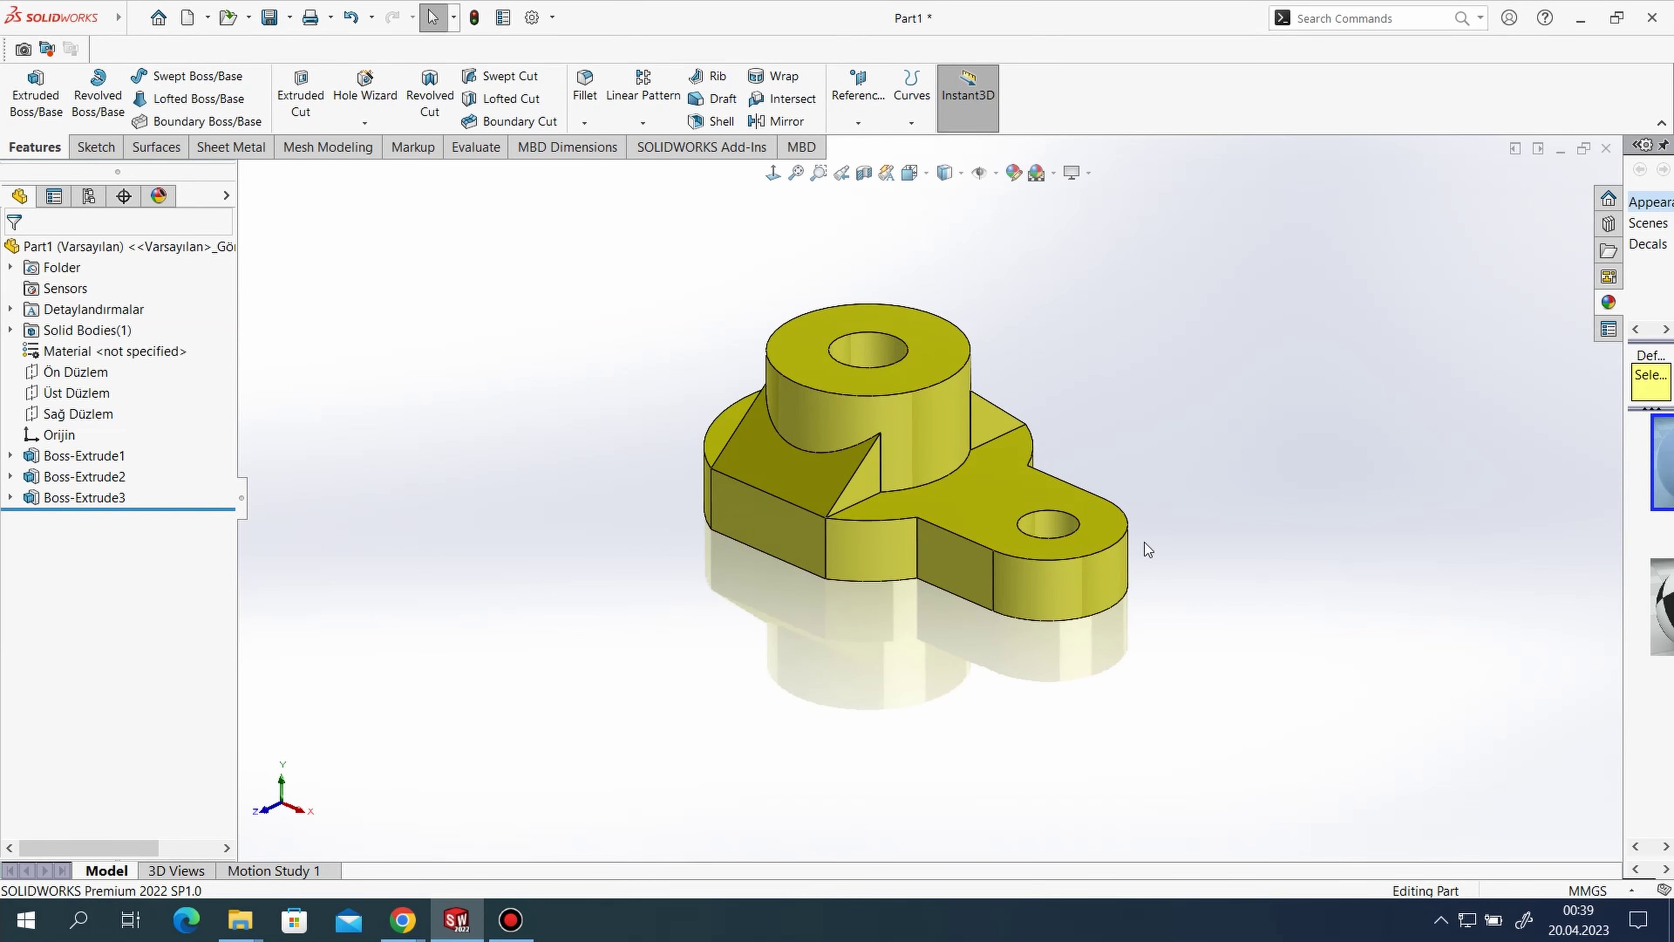